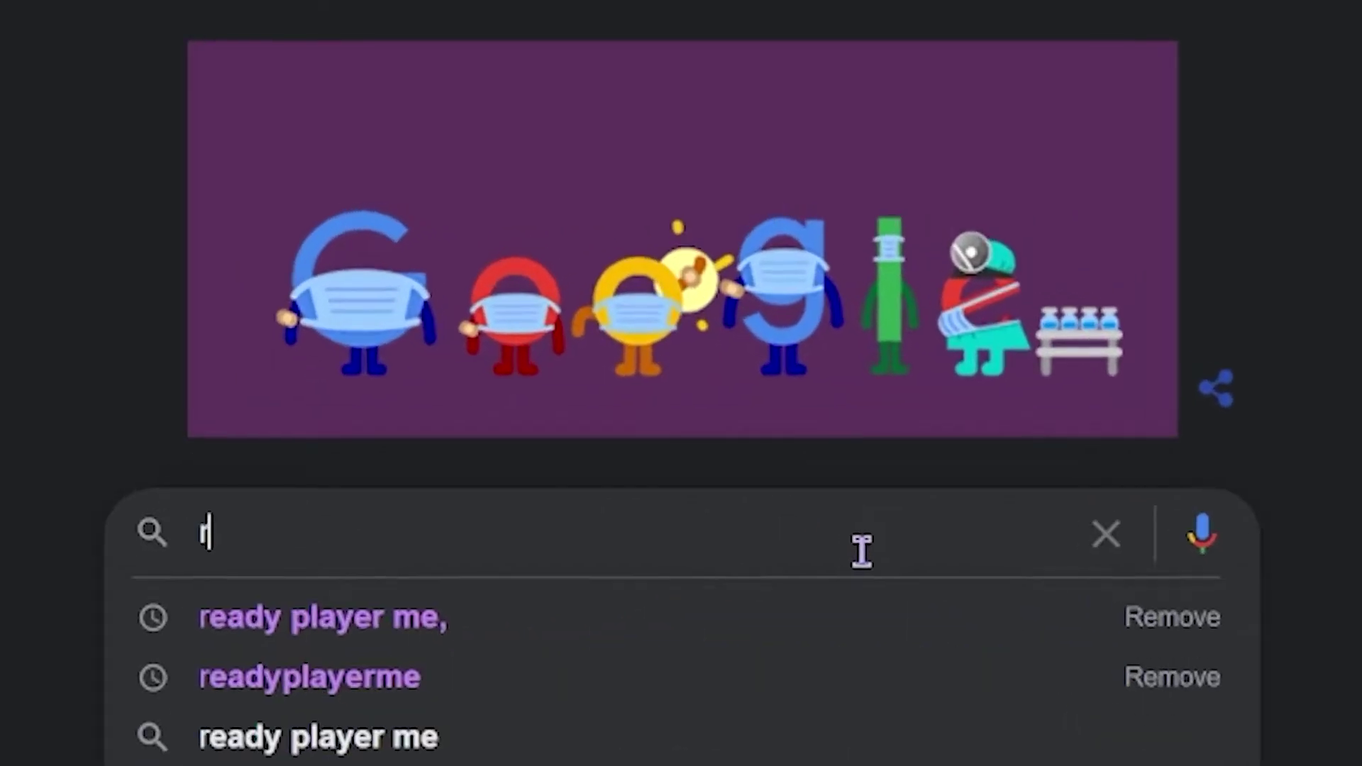
- Search the web for "ready player me" and open the official Ready Player Me site
text(me)
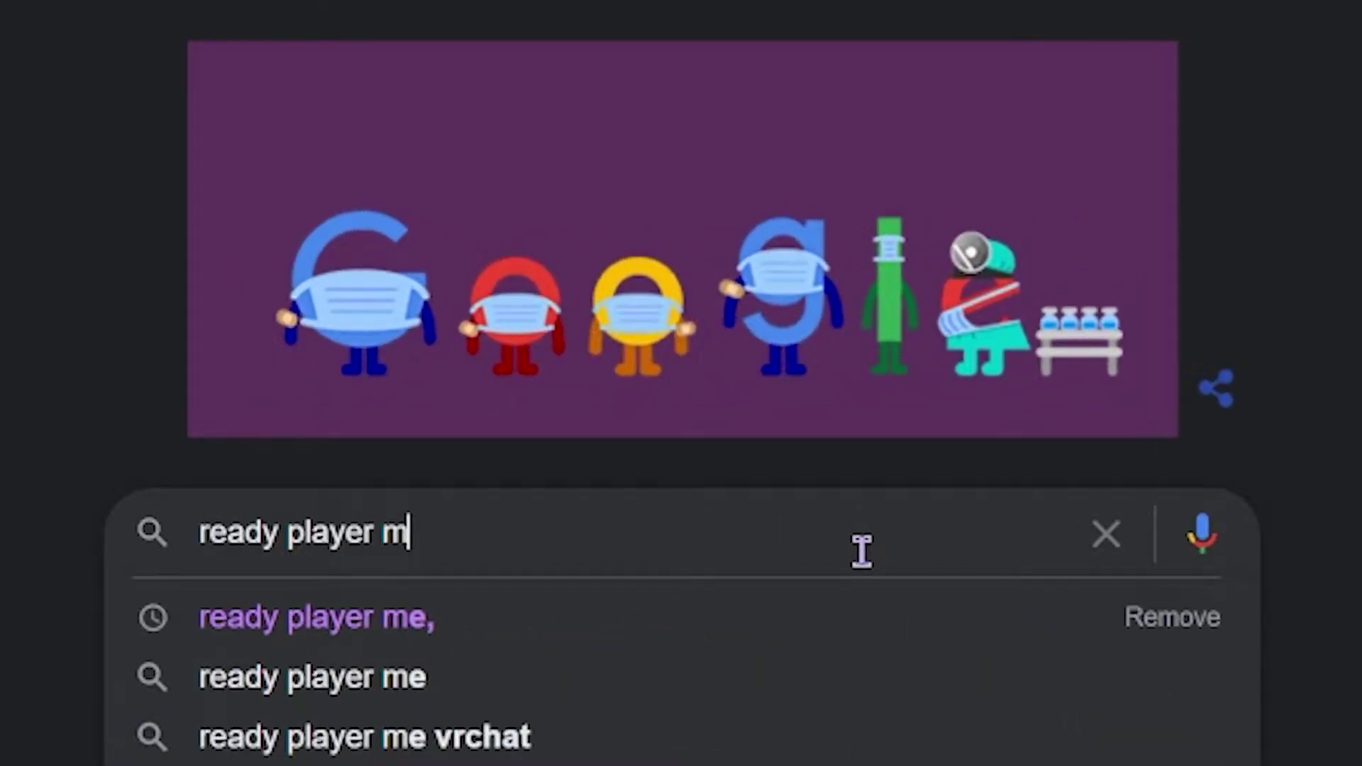
key(Return)
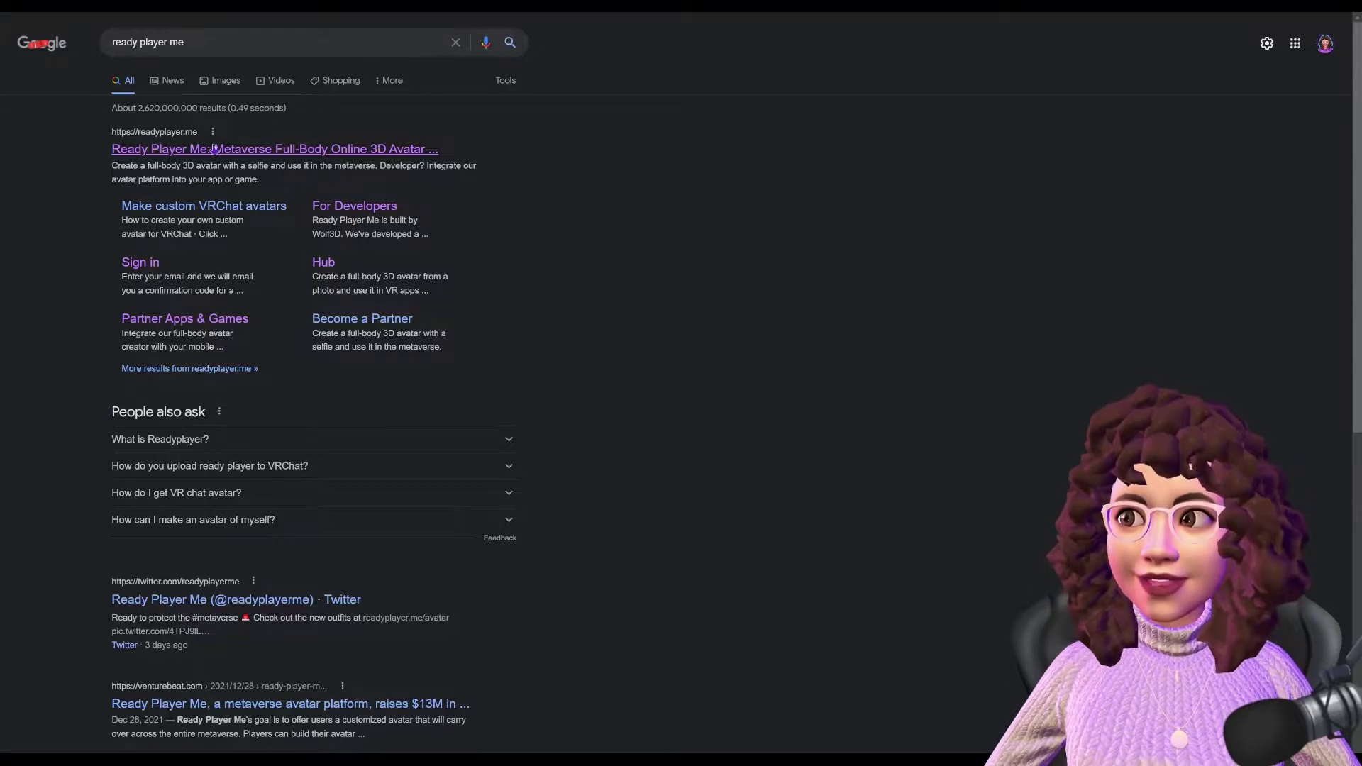
click(211, 151)
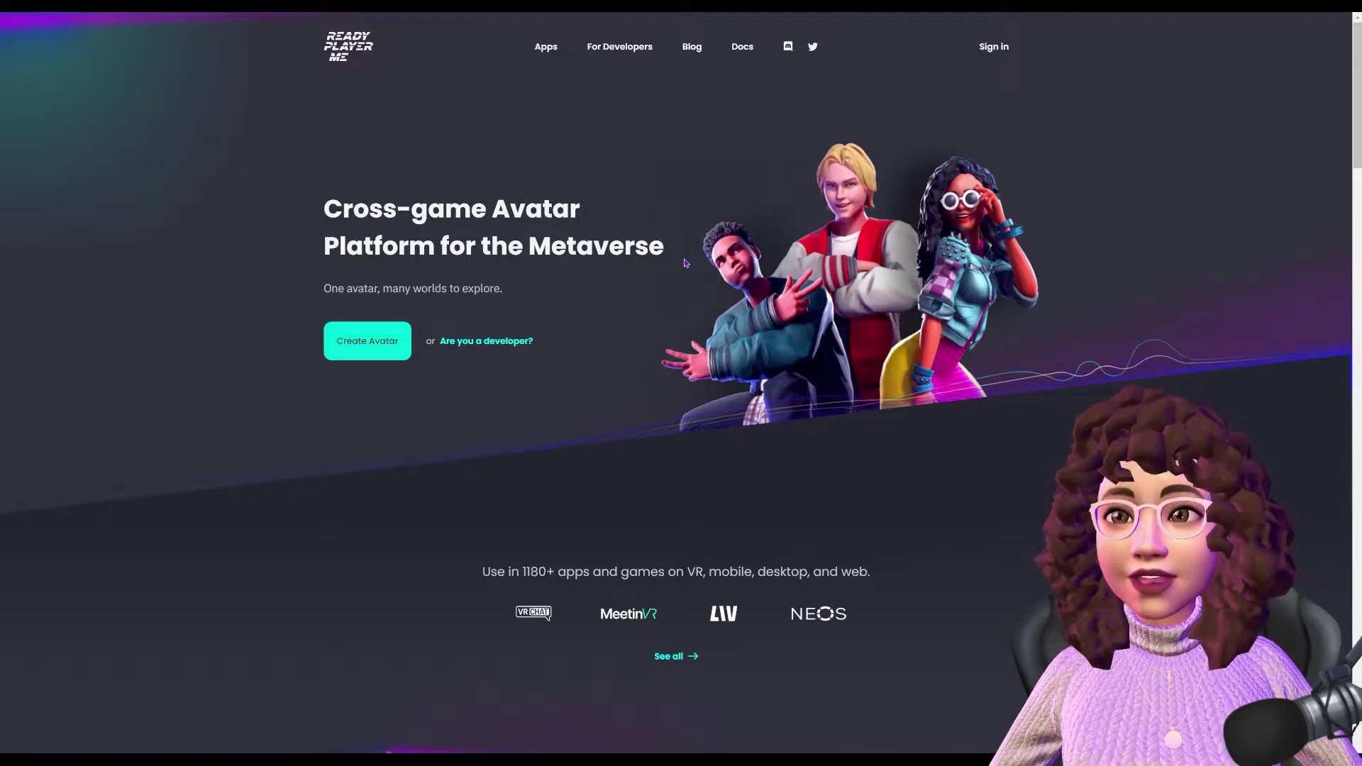
- Examine the homepage statement about which apps, games and platforms the avatars can be used in
scroll(514, 387, down, 3)
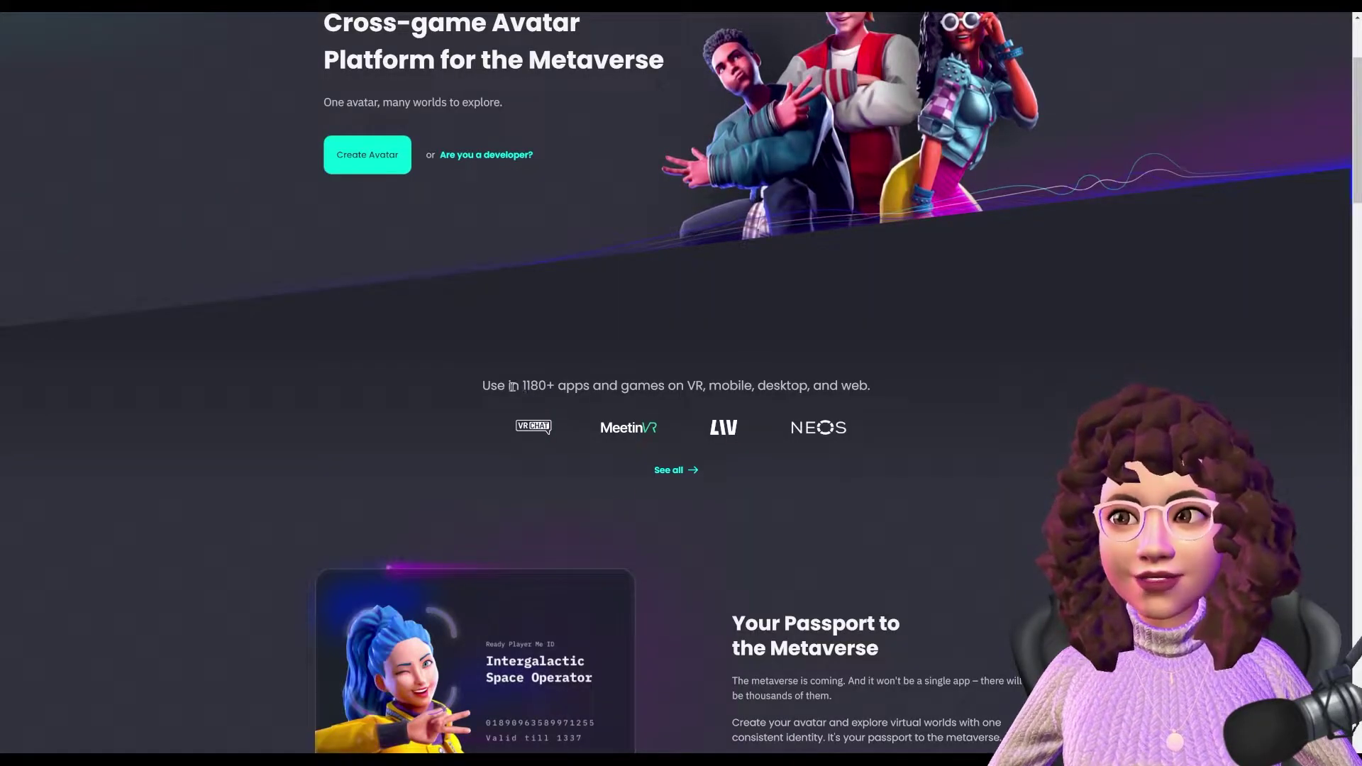
drag(522, 387, 556, 386)
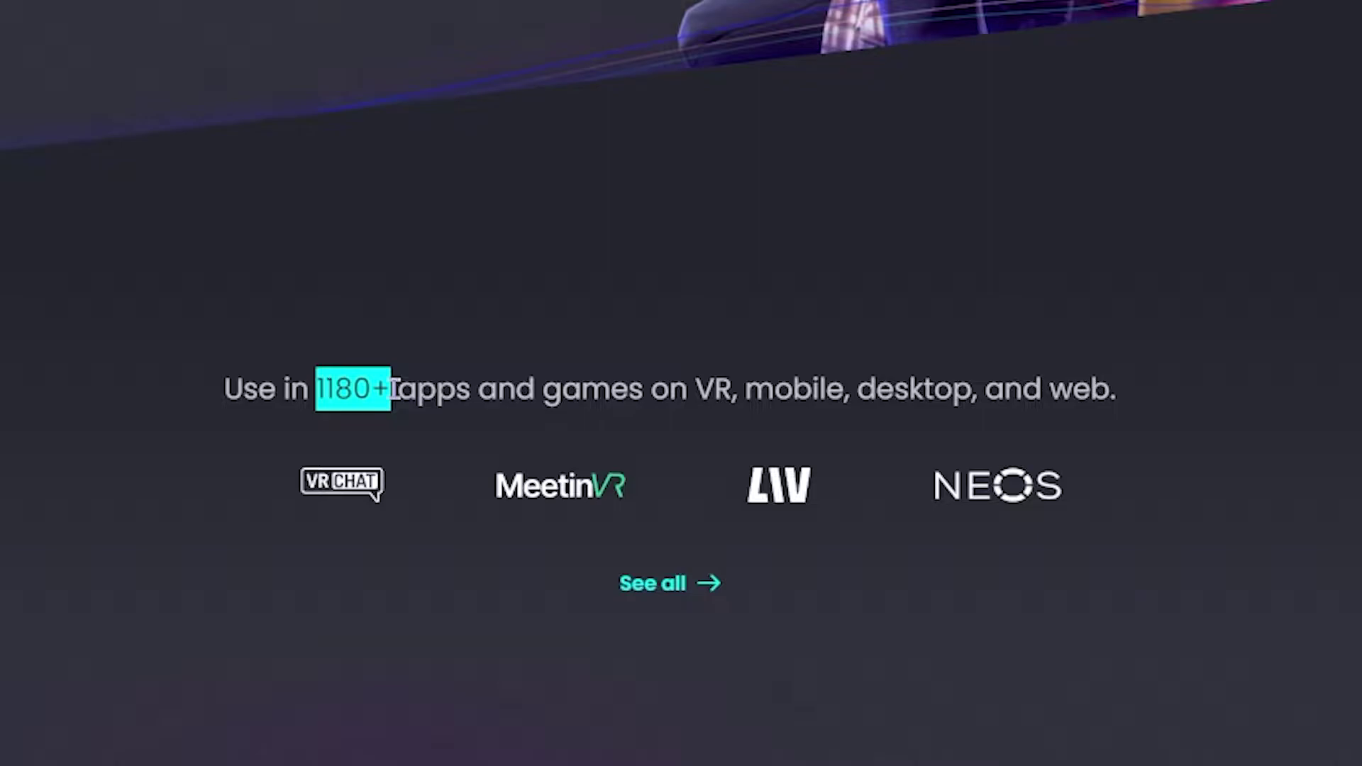
drag(392, 389, 1109, 425)
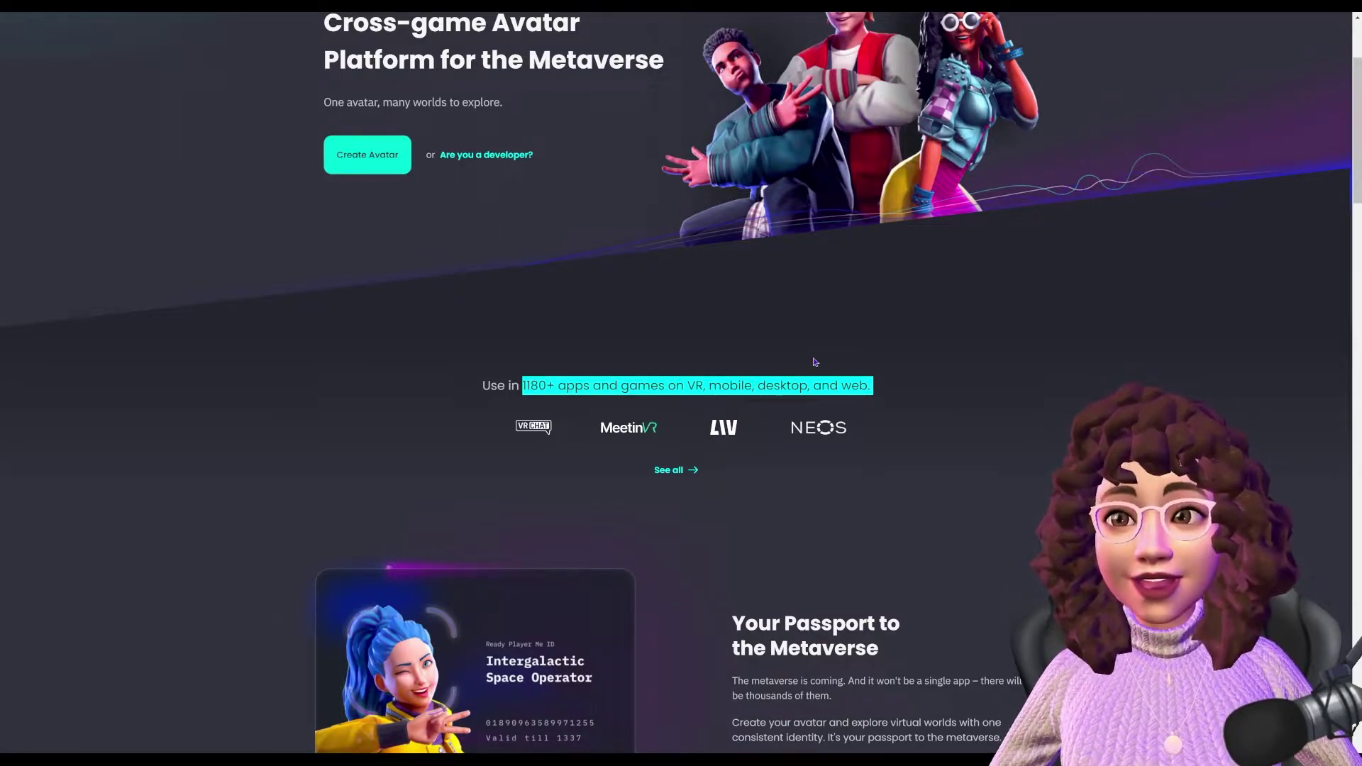
scroll(825, 333, up, 3)
click(663, 534)
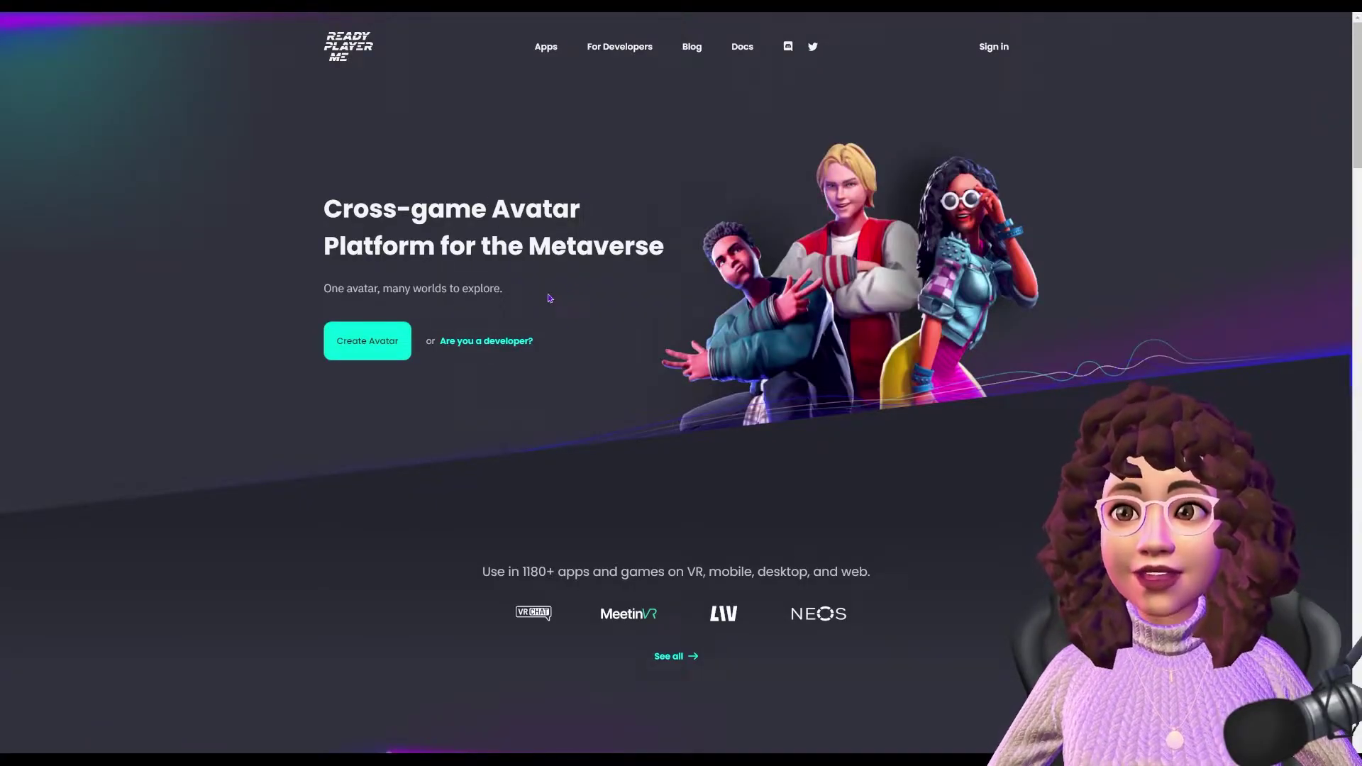
- Start creating an avatar with the Feminine body type and continue without a photo
click(377, 346)
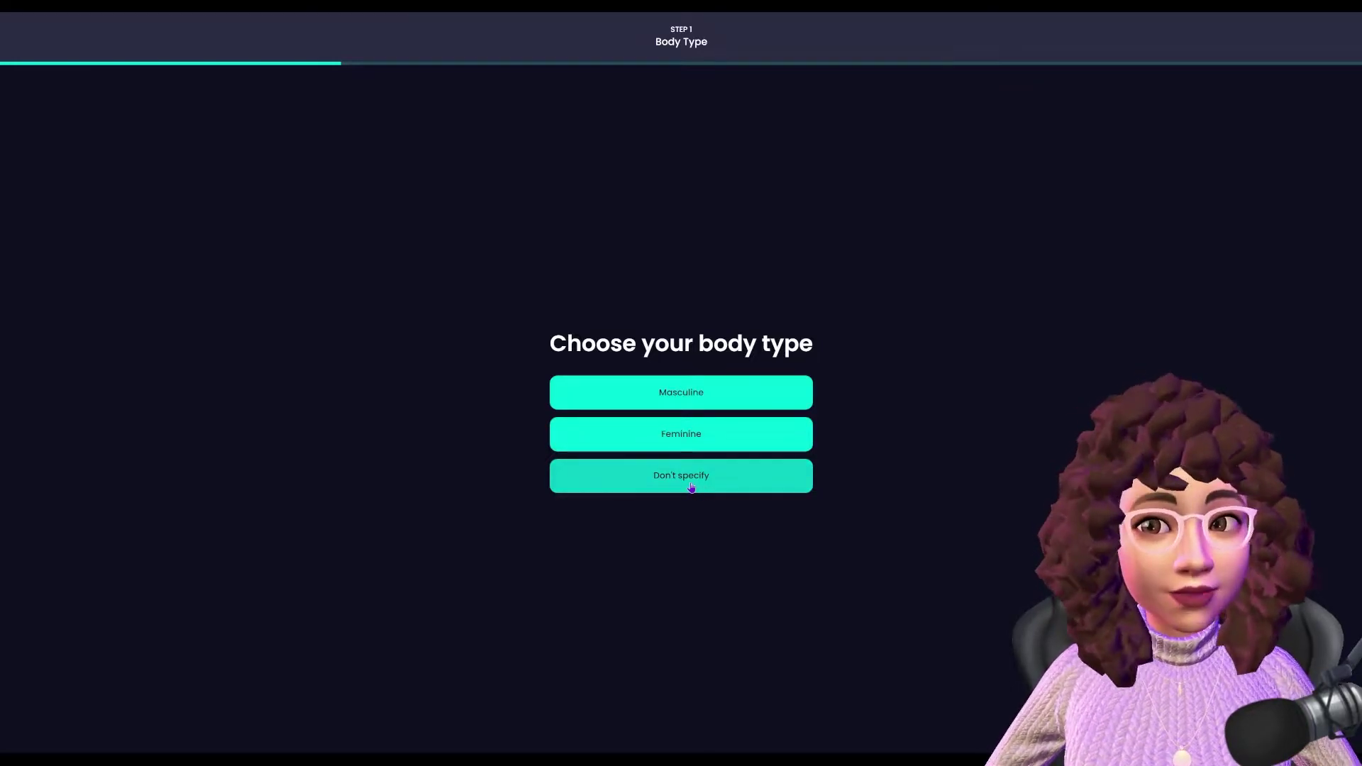
click(686, 441)
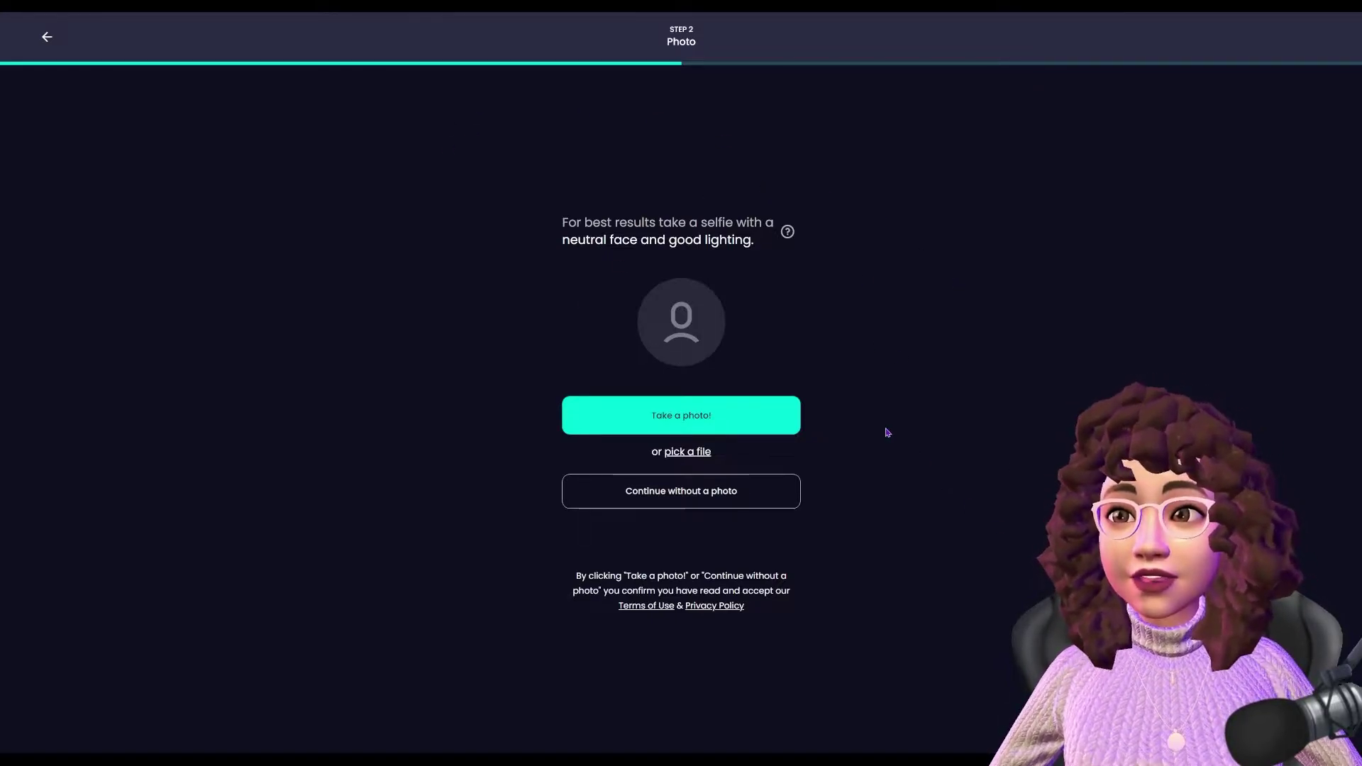
click(712, 493)
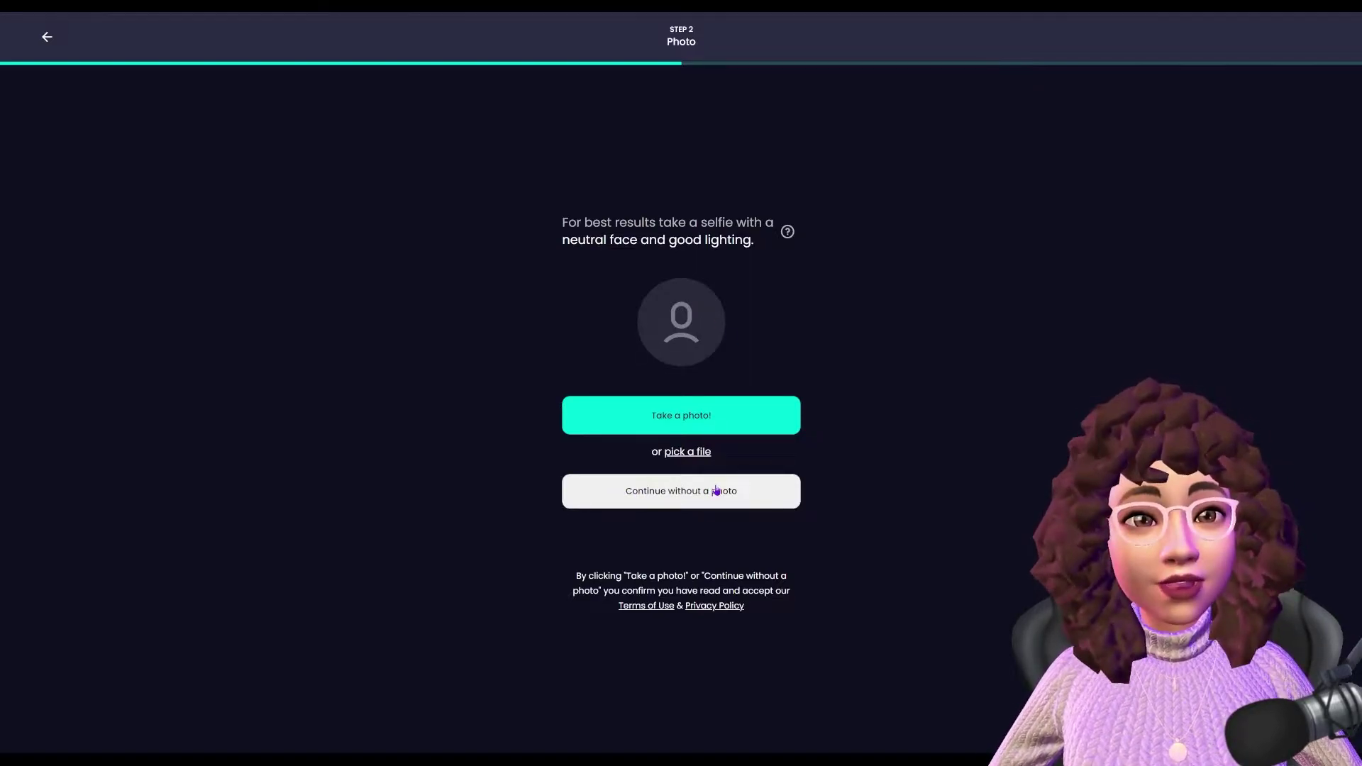
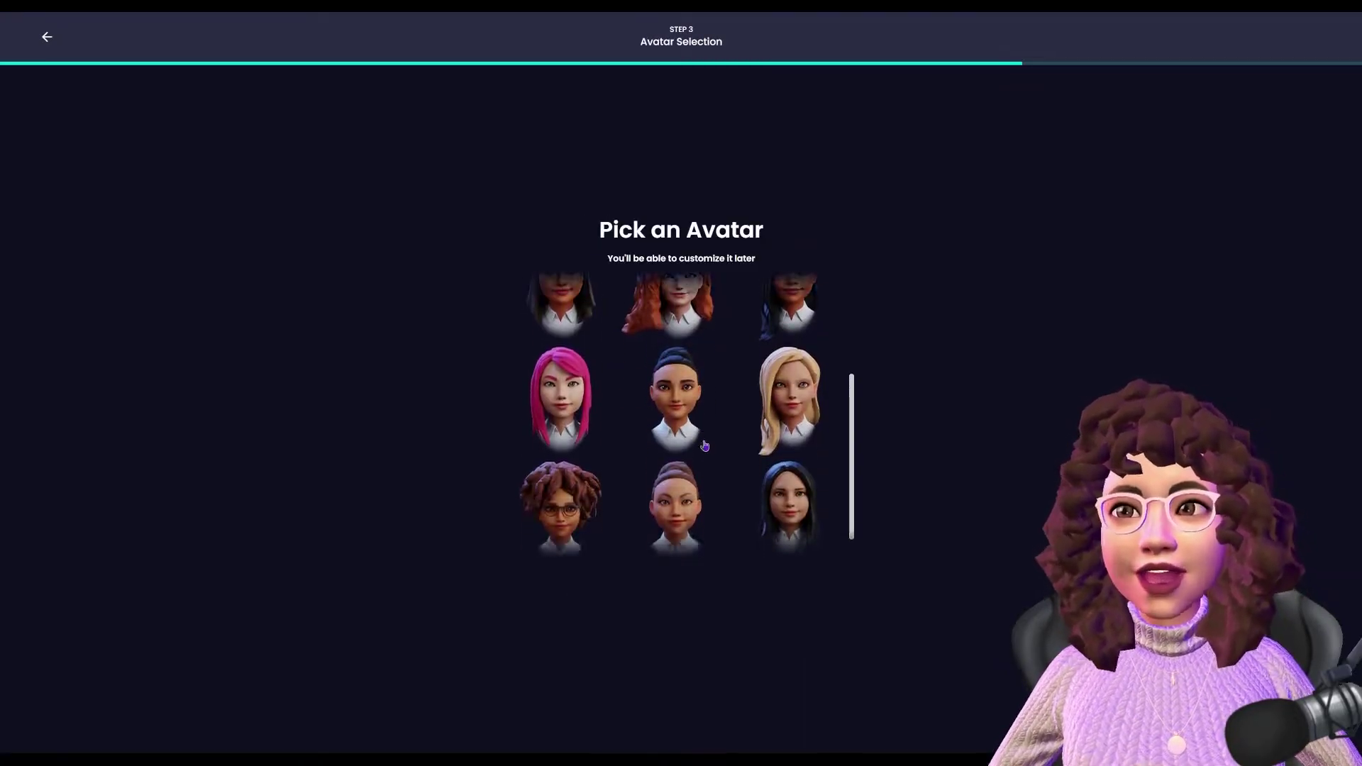
- Pick the preset avatar with short dark hair and glasses as the base and proceed to customization
scroll(560, 354, down, 2)
scroll(561, 340, up, 5)
click(561, 331)
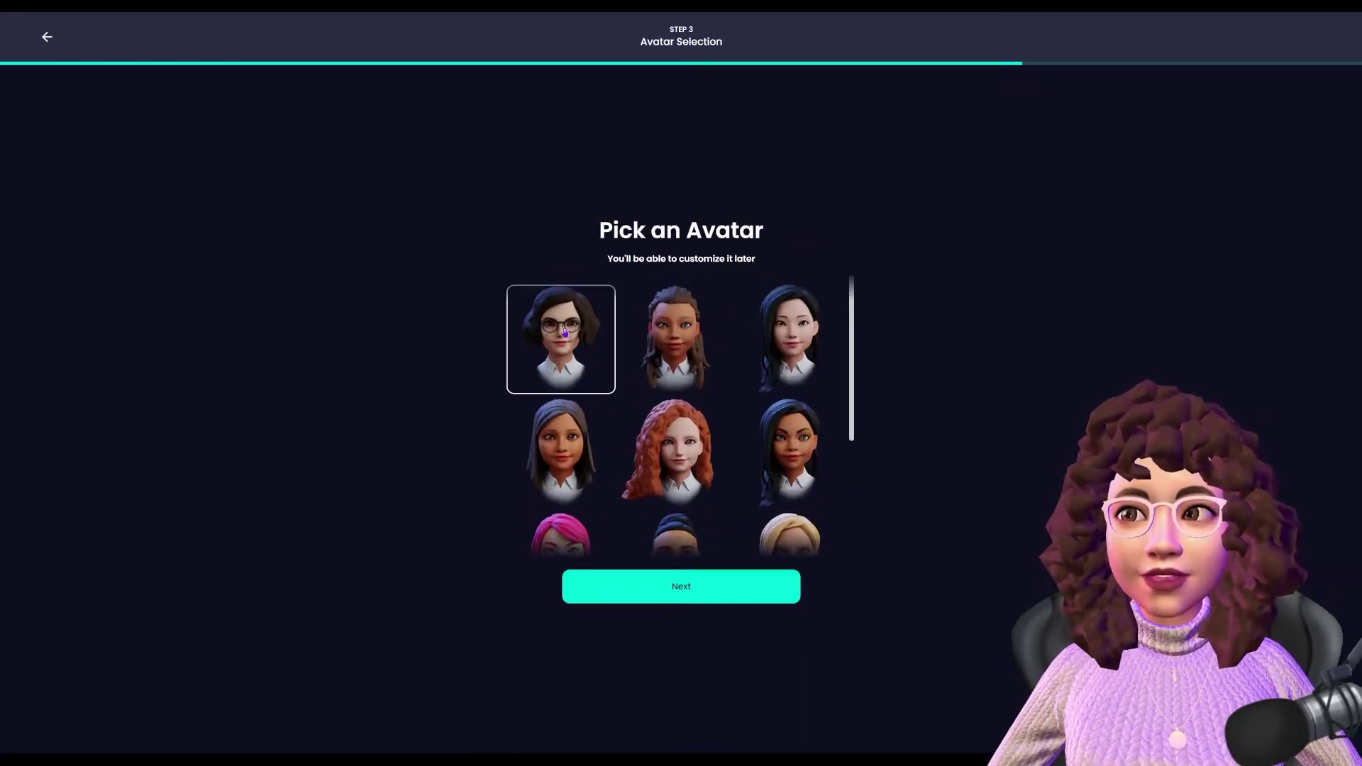
click(733, 586)
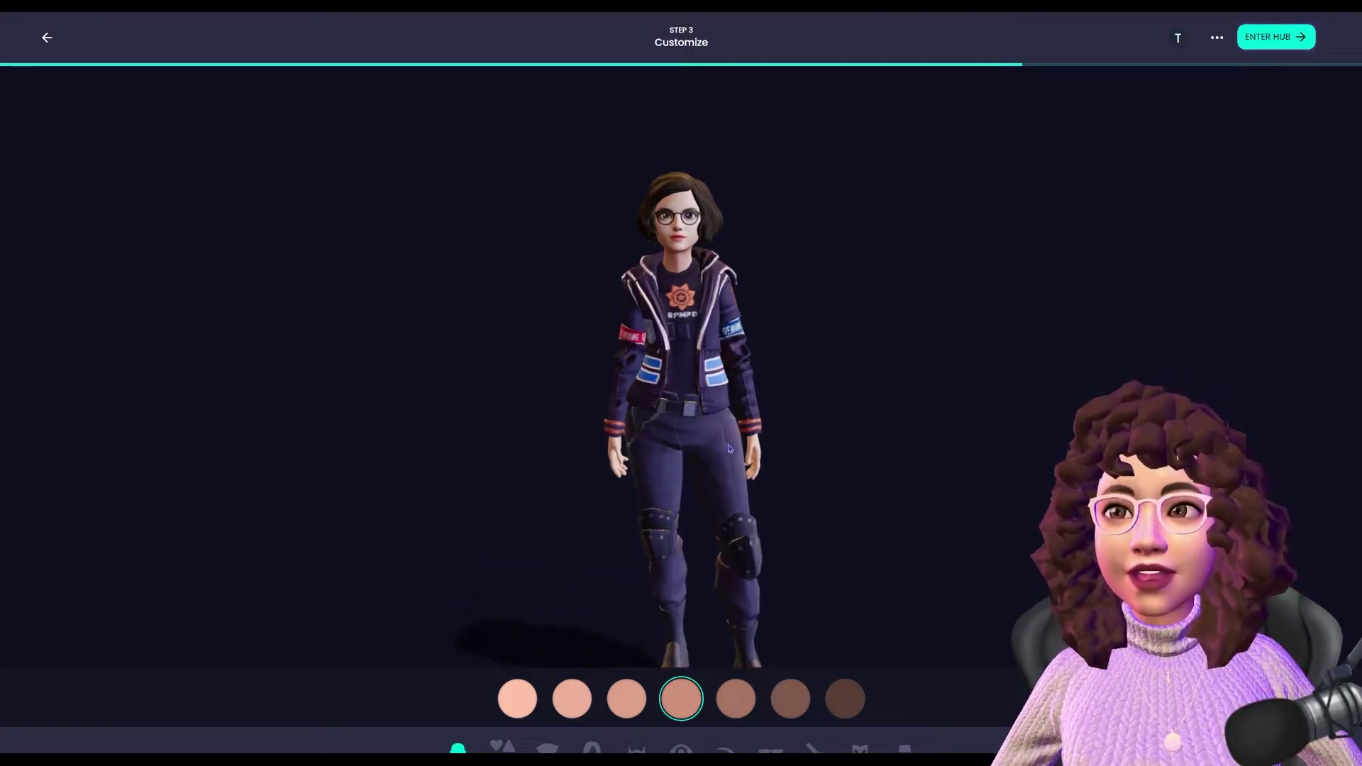
- Try several face shapes on the avatar and settle on the third one
scroll(820, 525, up, 3)
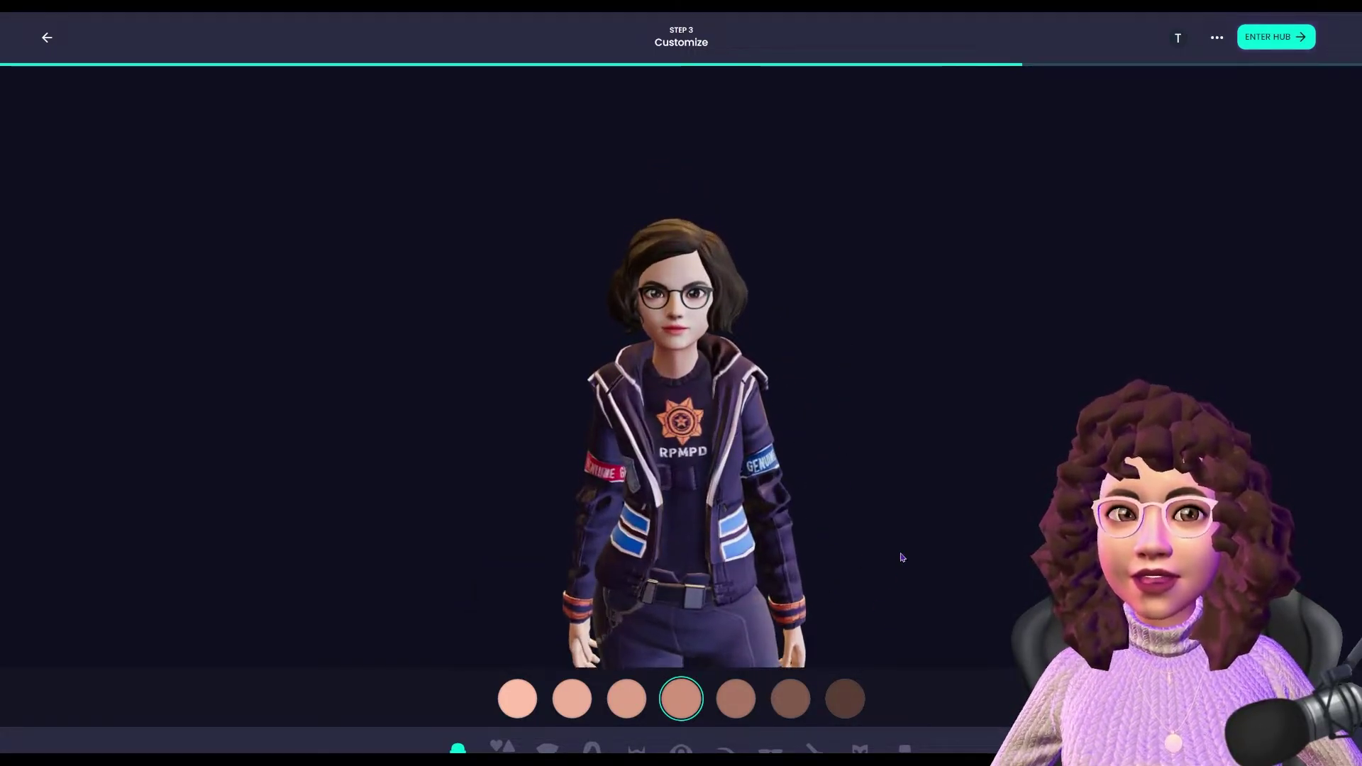
scroll(875, 551, up, 2)
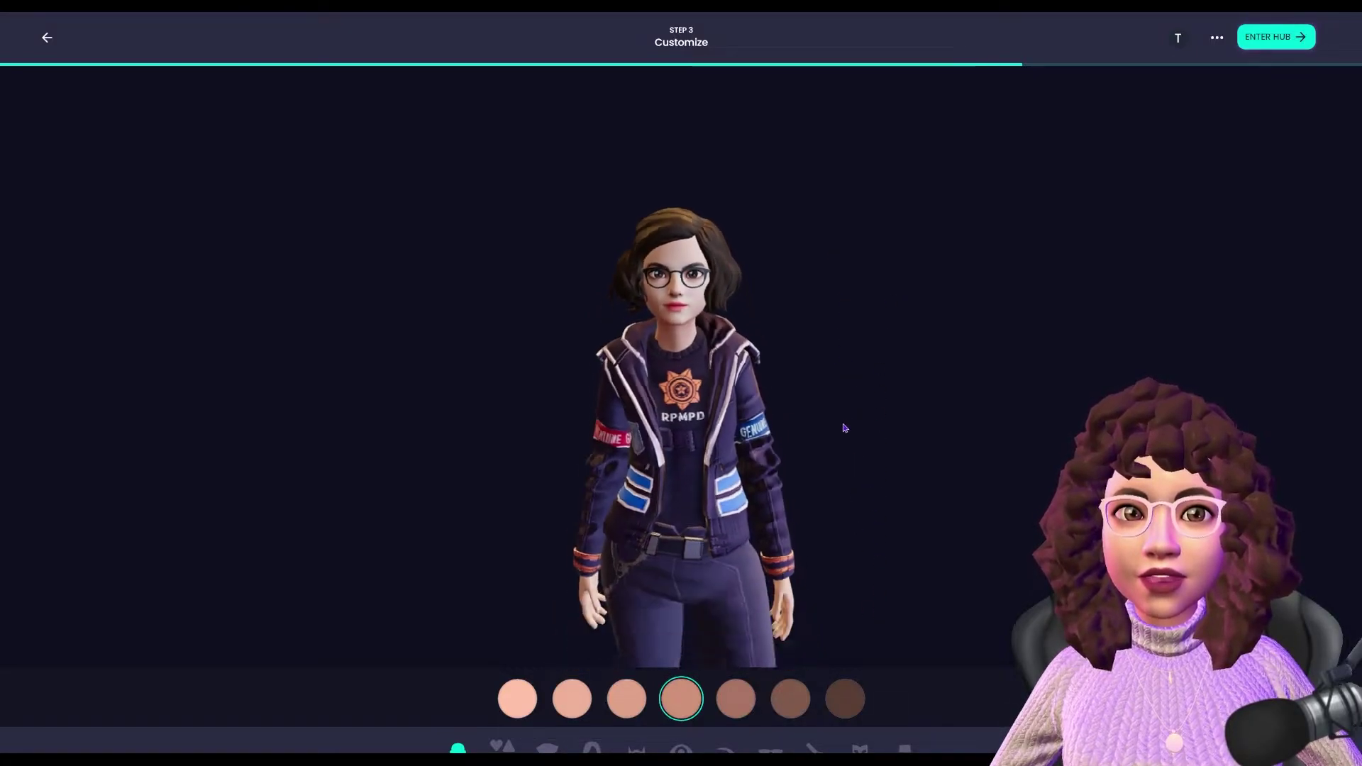
scroll(847, 502, down, 3)
scroll(846, 503, up, 2)
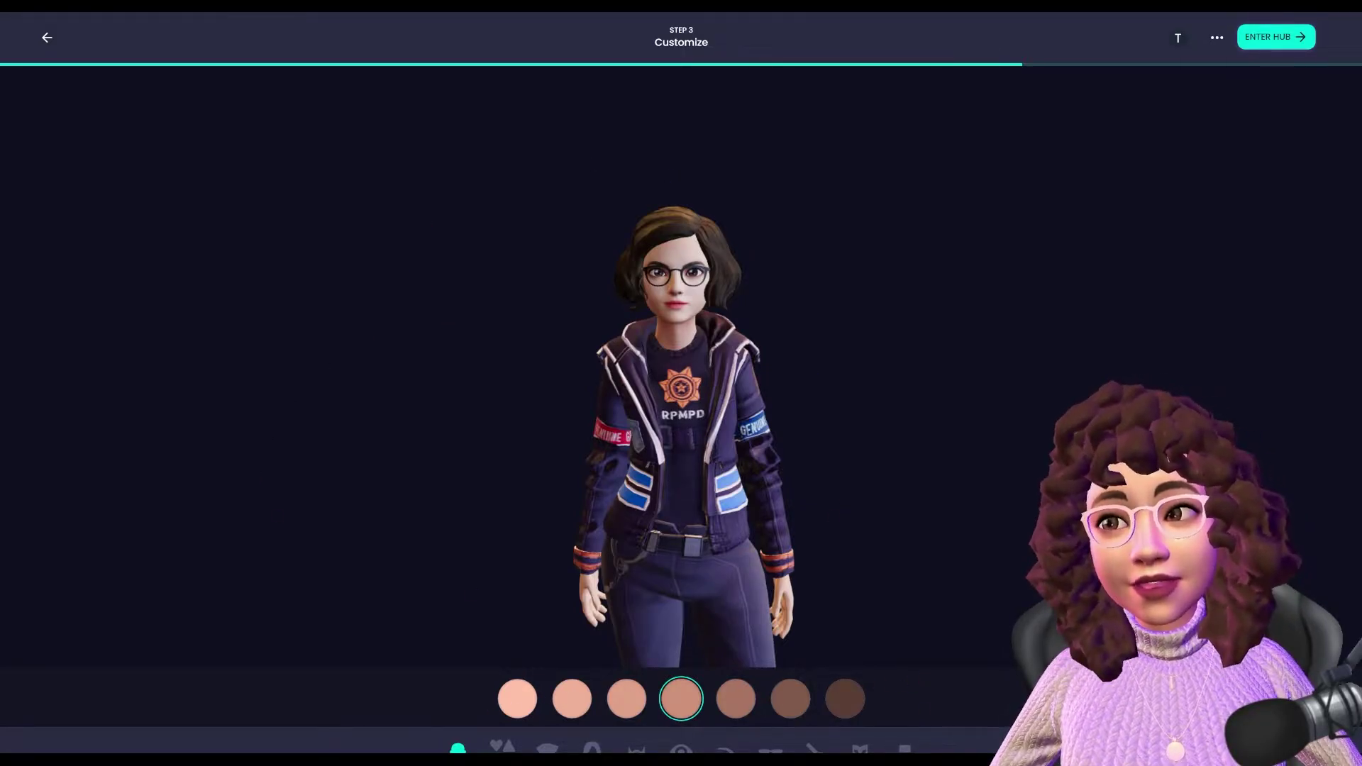
click(502, 746)
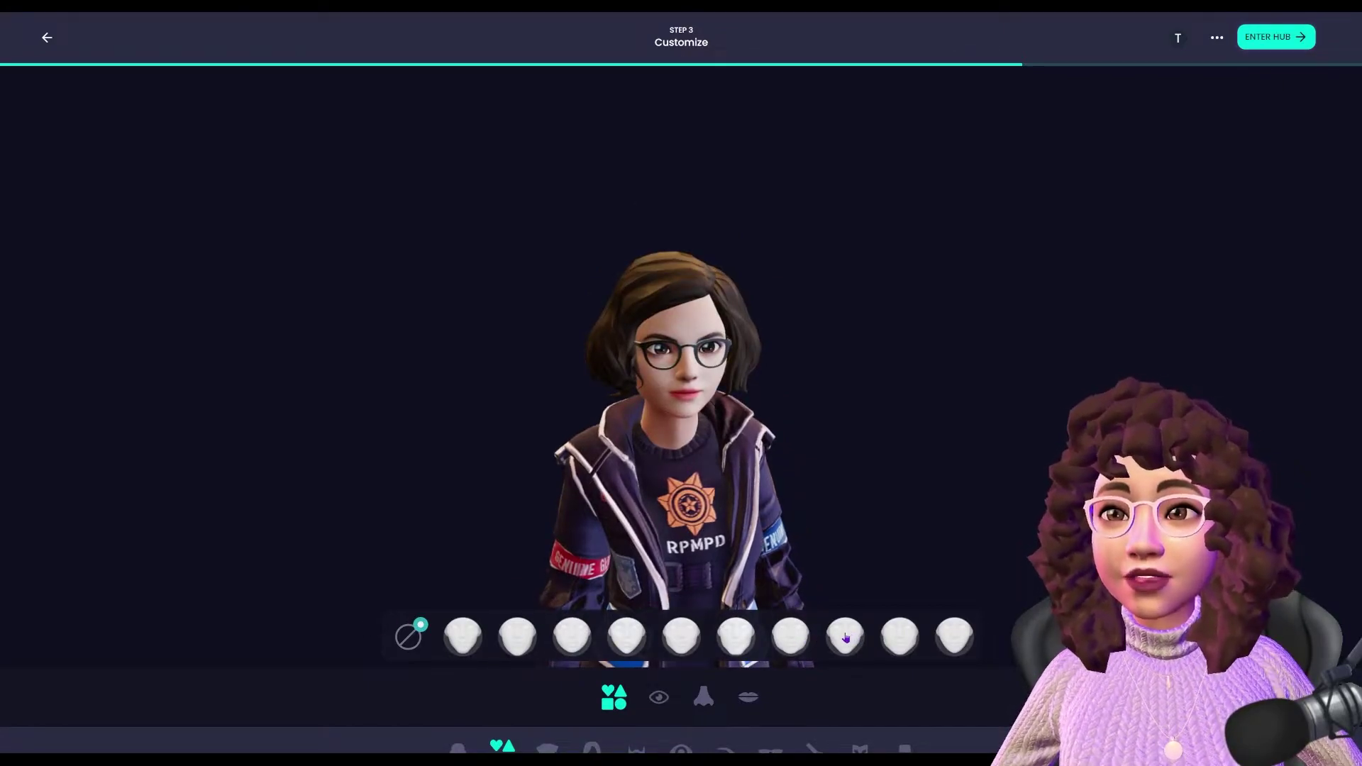
click(900, 640)
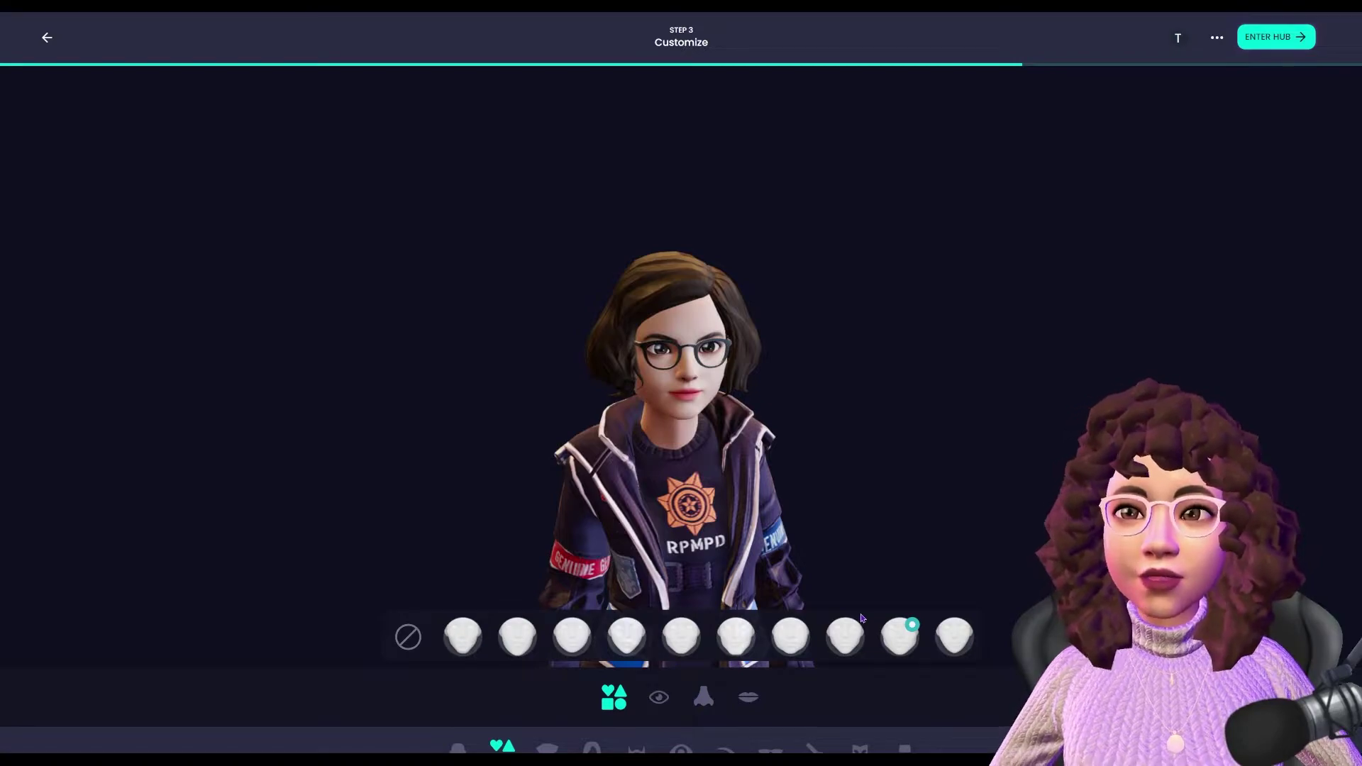
click(733, 636)
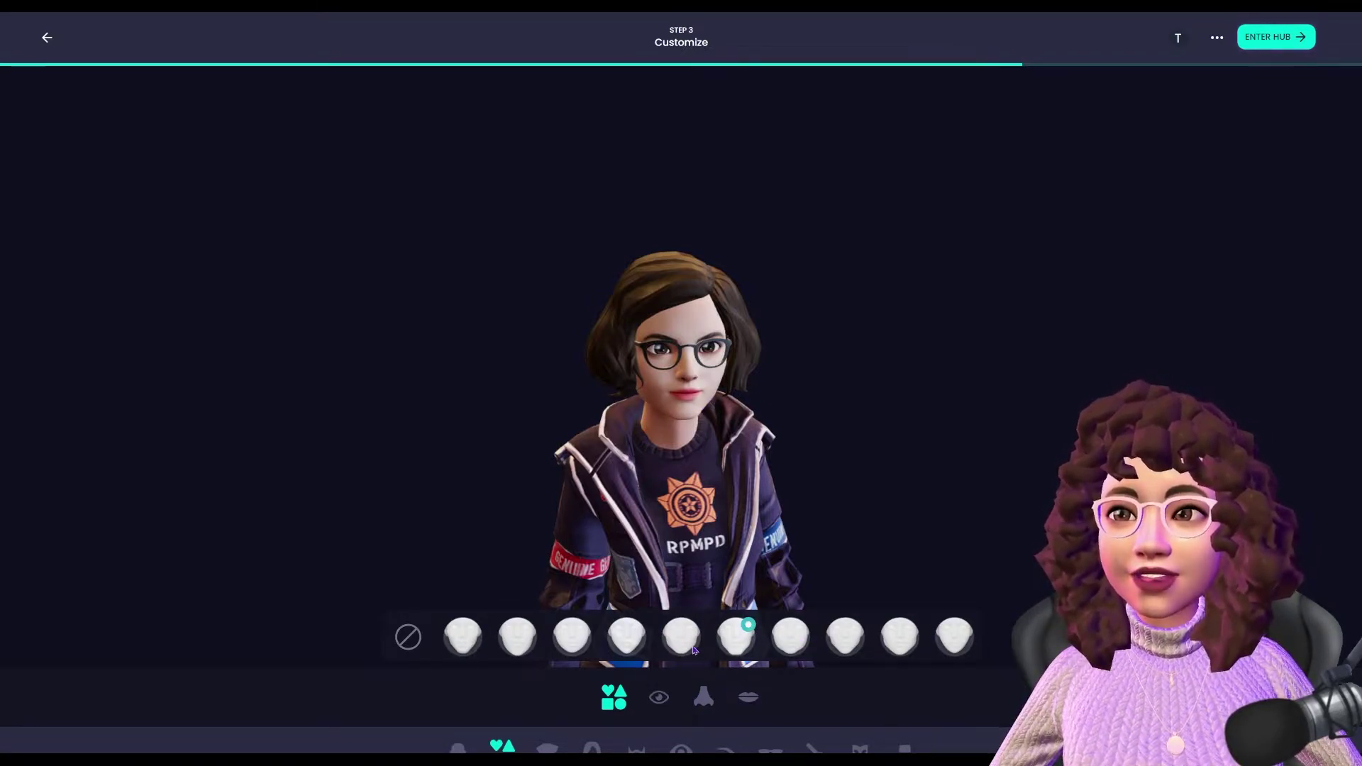
click(693, 650)
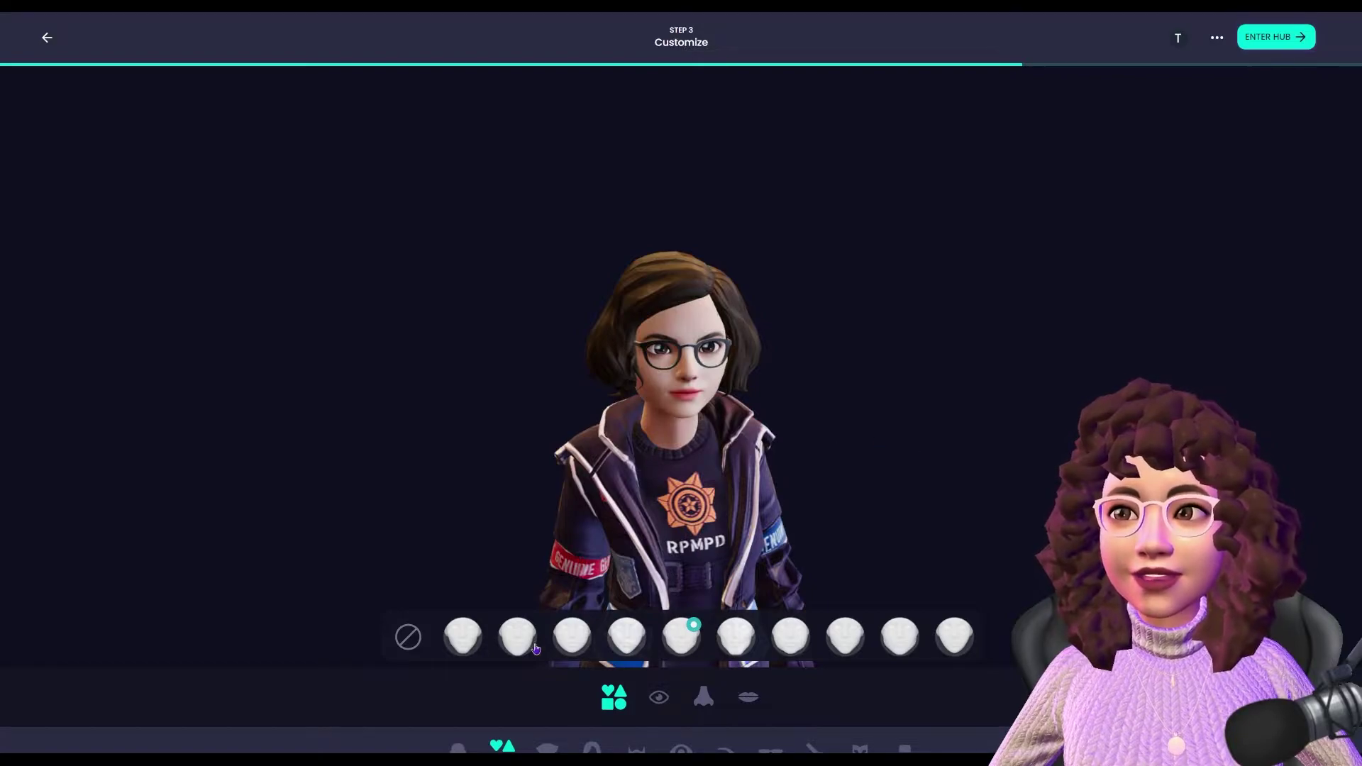
click(581, 632)
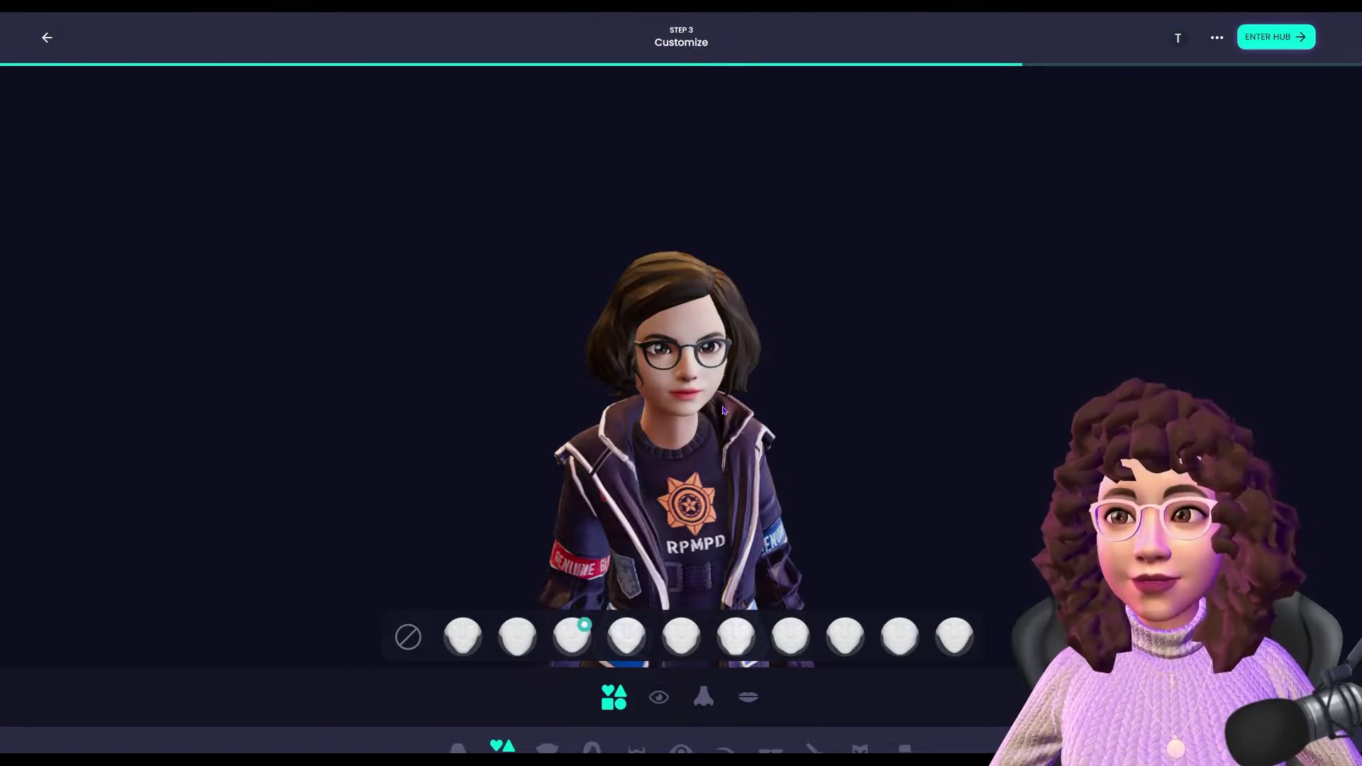
- Set the avatar's eyes to the fifth shape, the nose to the fourth and the lips to the seventh
click(664, 699)
click(649, 651)
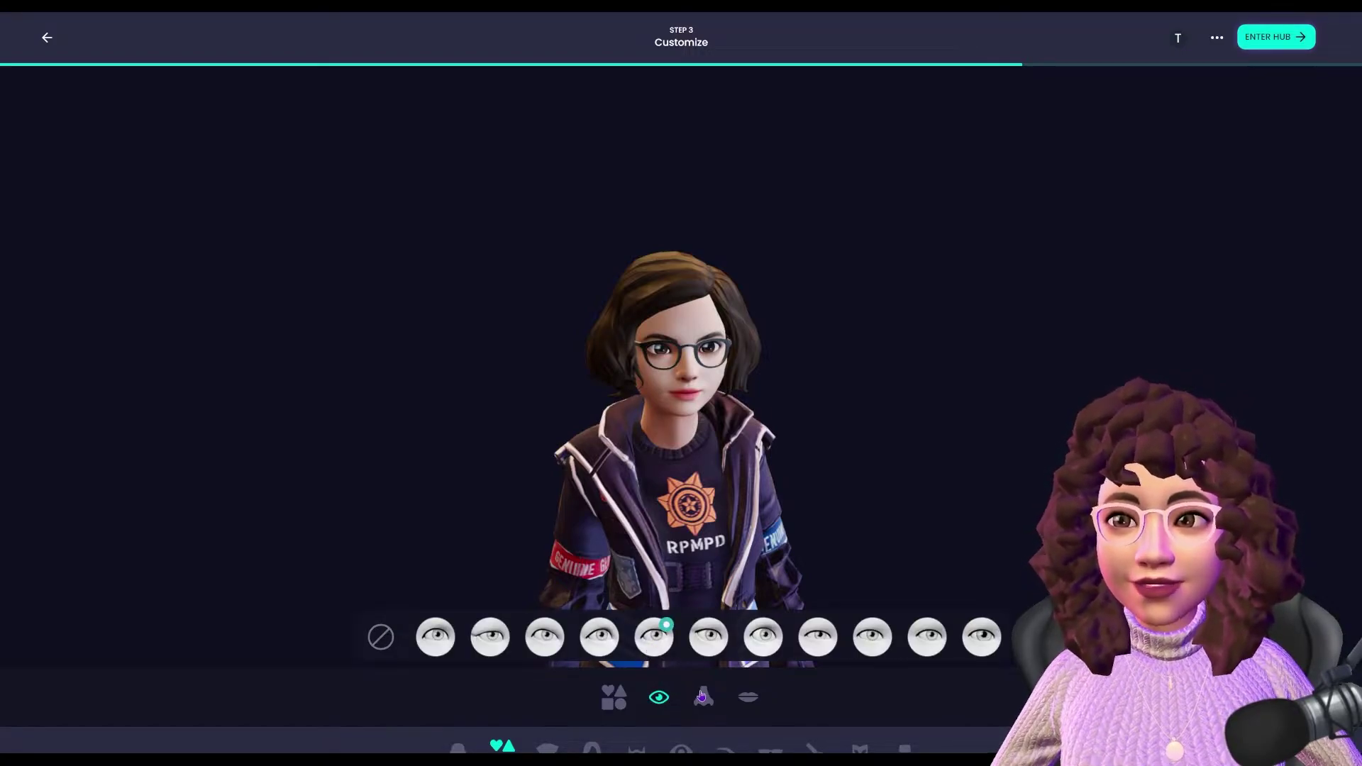
click(703, 697)
click(571, 642)
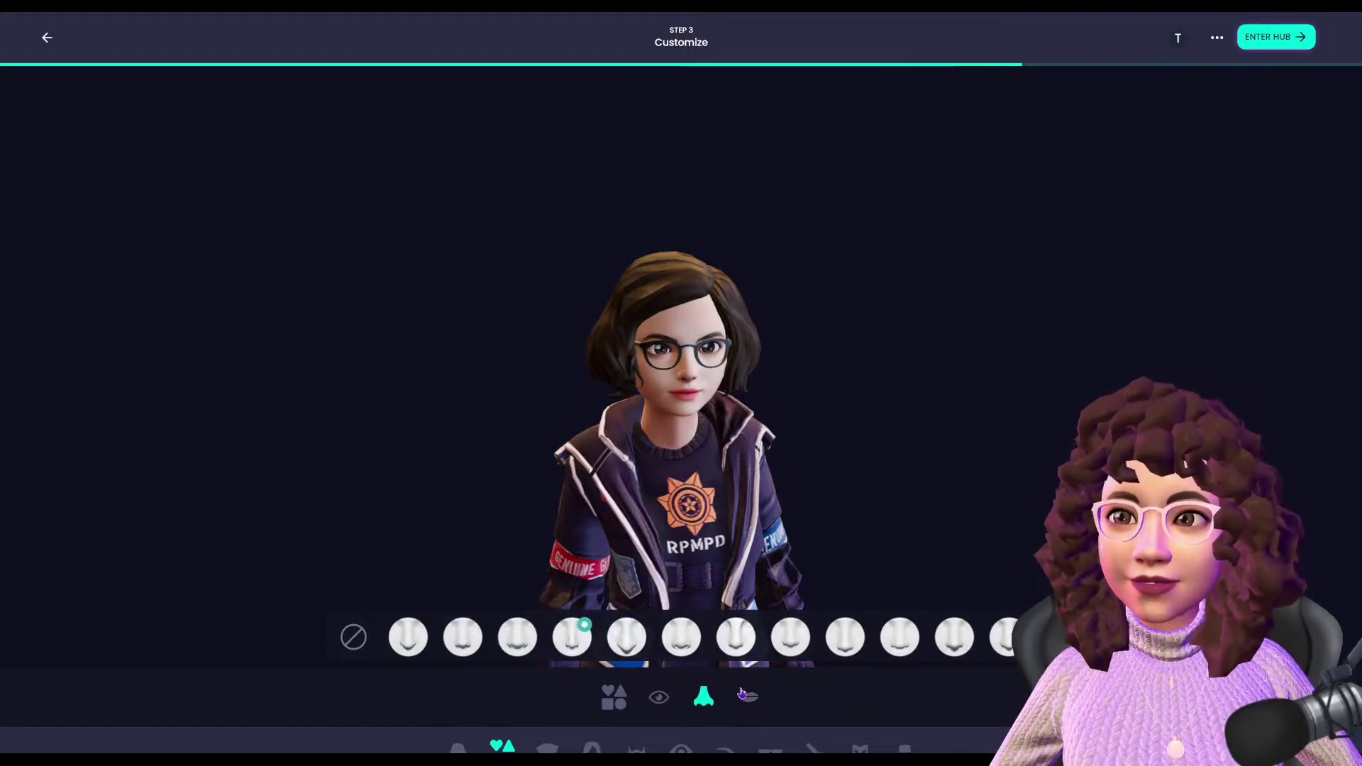
click(749, 699)
click(788, 646)
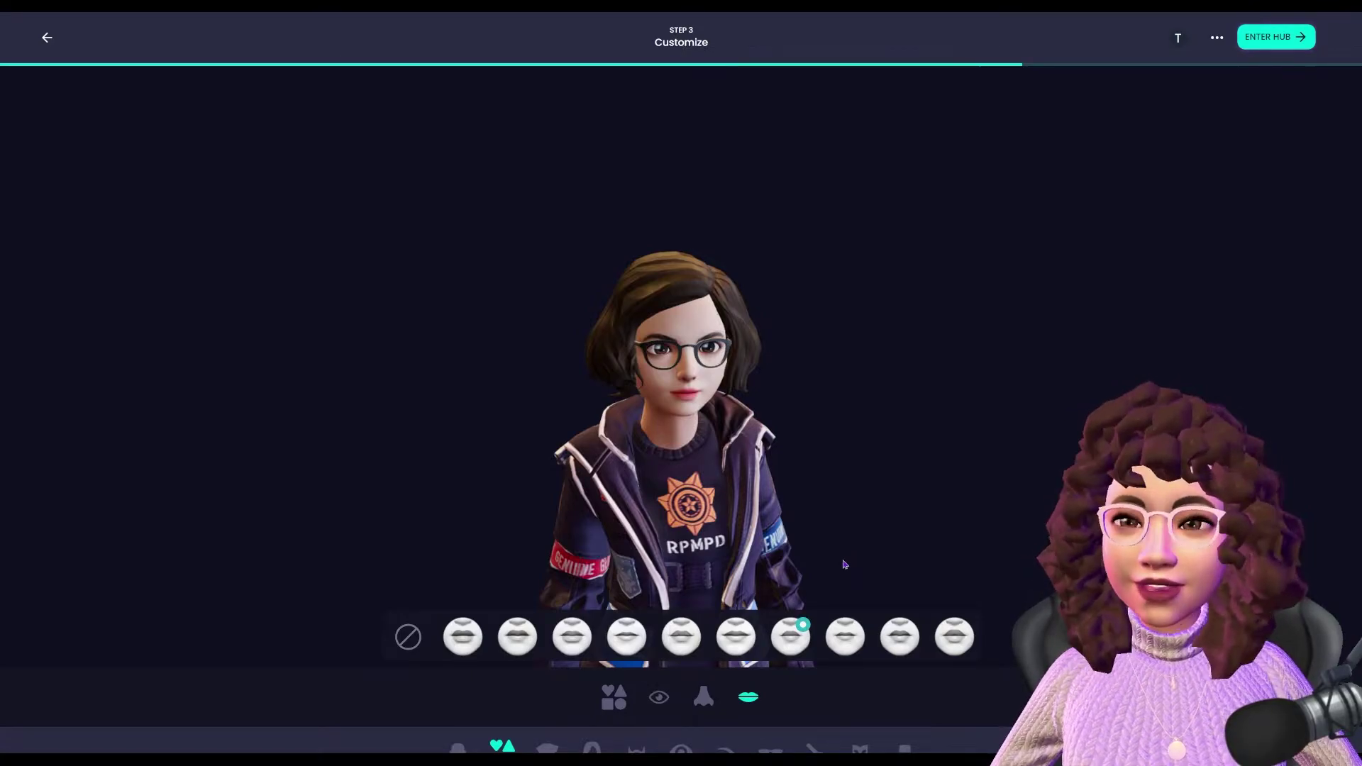
- Try on the white turtleneck with blue jeans, the black shirt with black trousers, and the crimson jumpsuit with crossbody bag
click(553, 748)
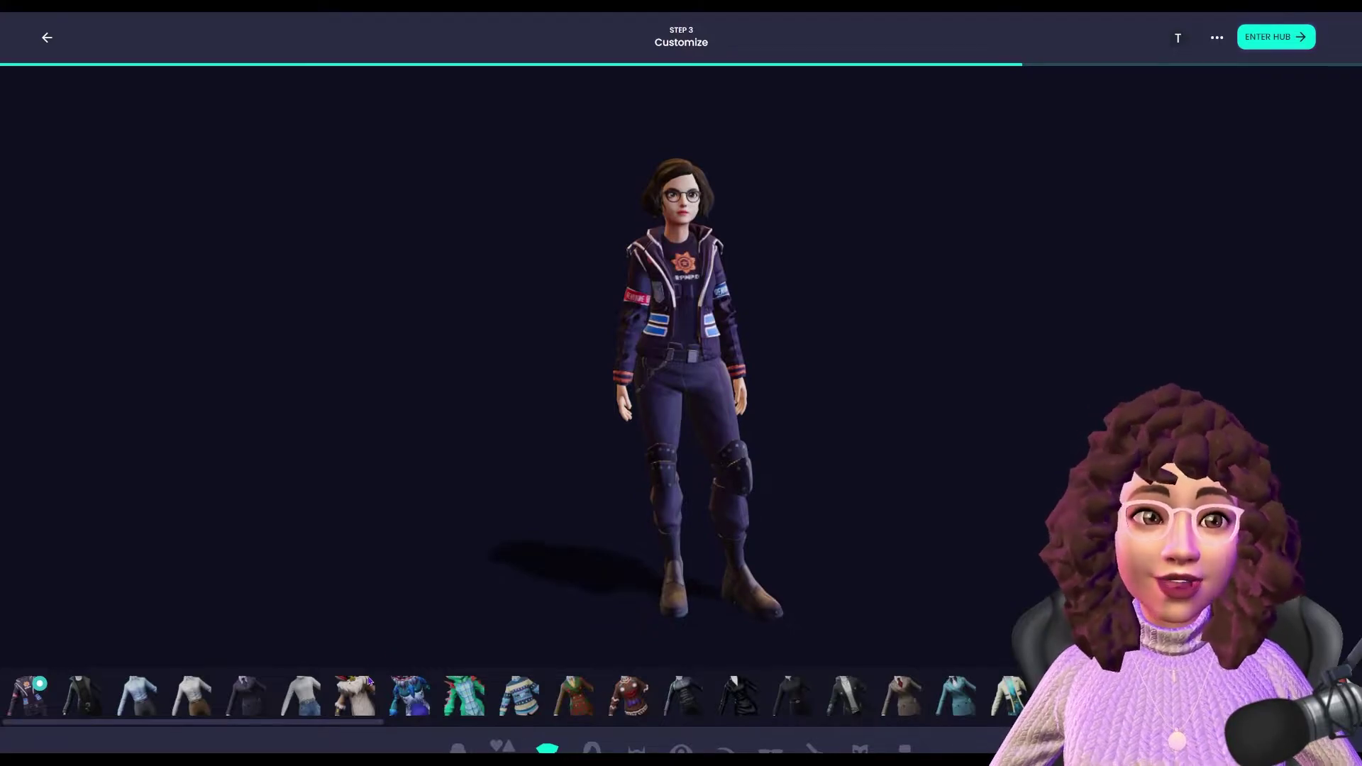
click(310, 698)
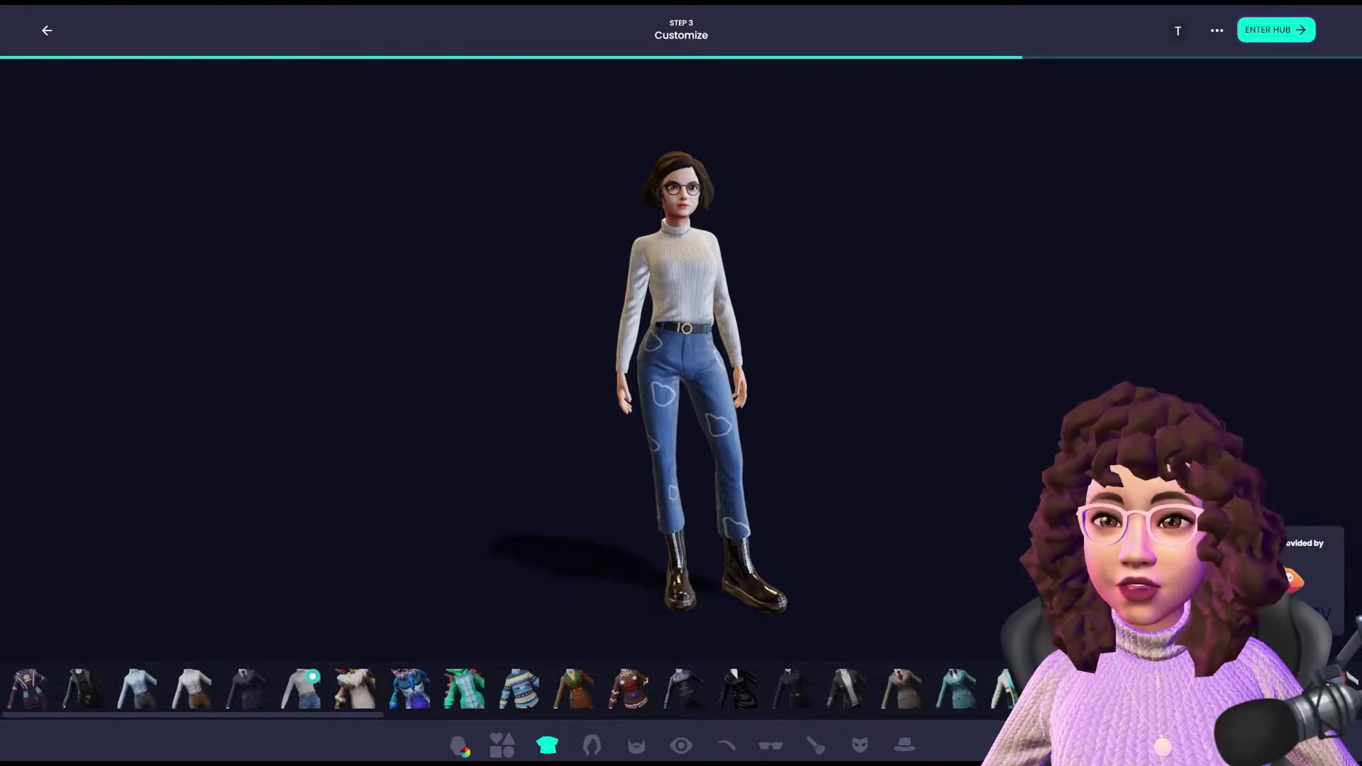
click(795, 689)
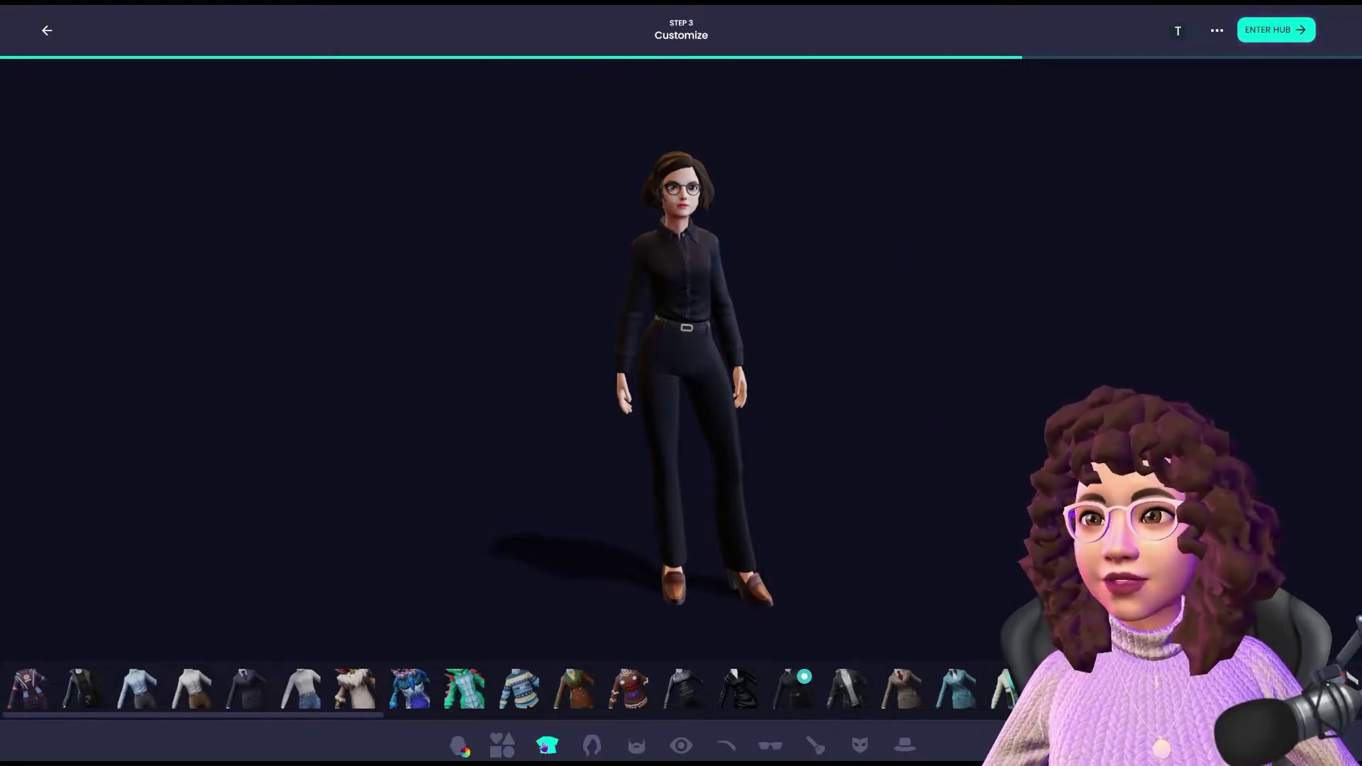
drag(365, 715, 496, 736)
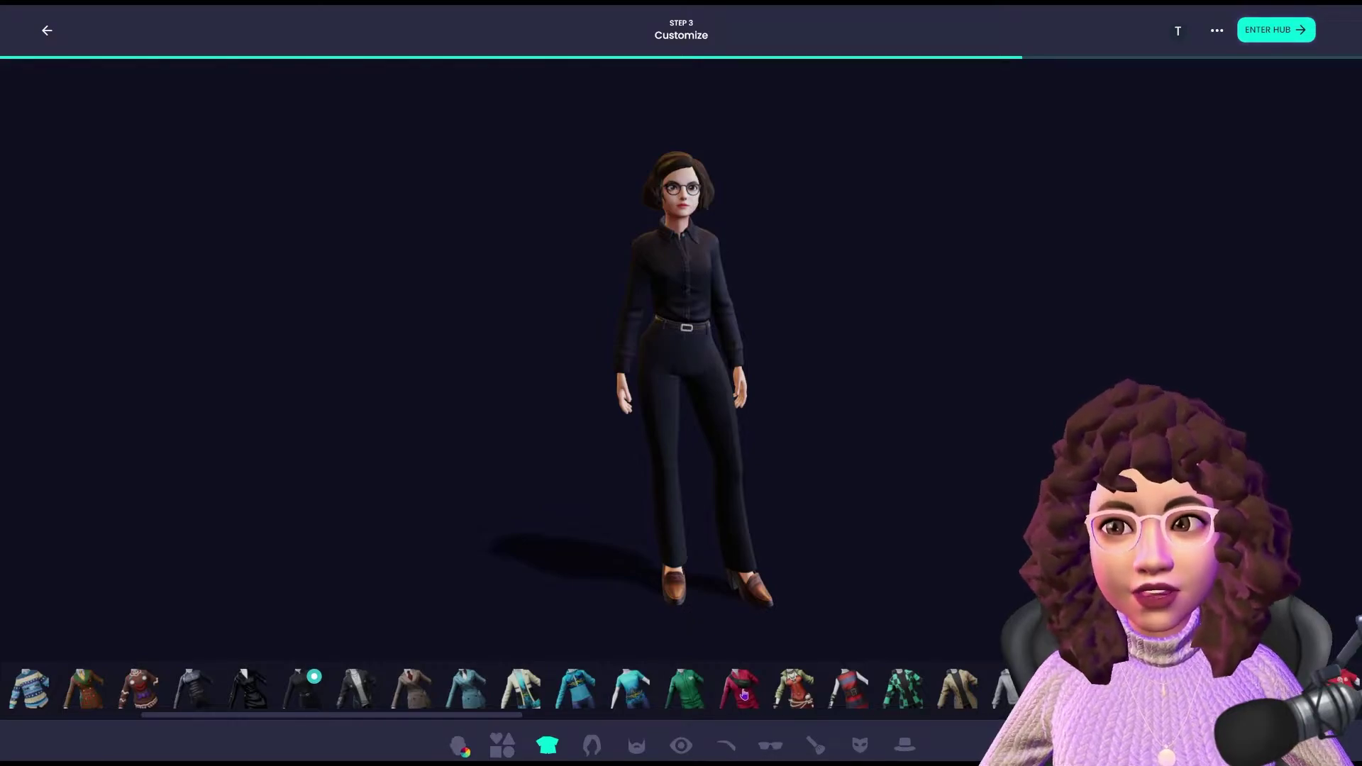
click(741, 693)
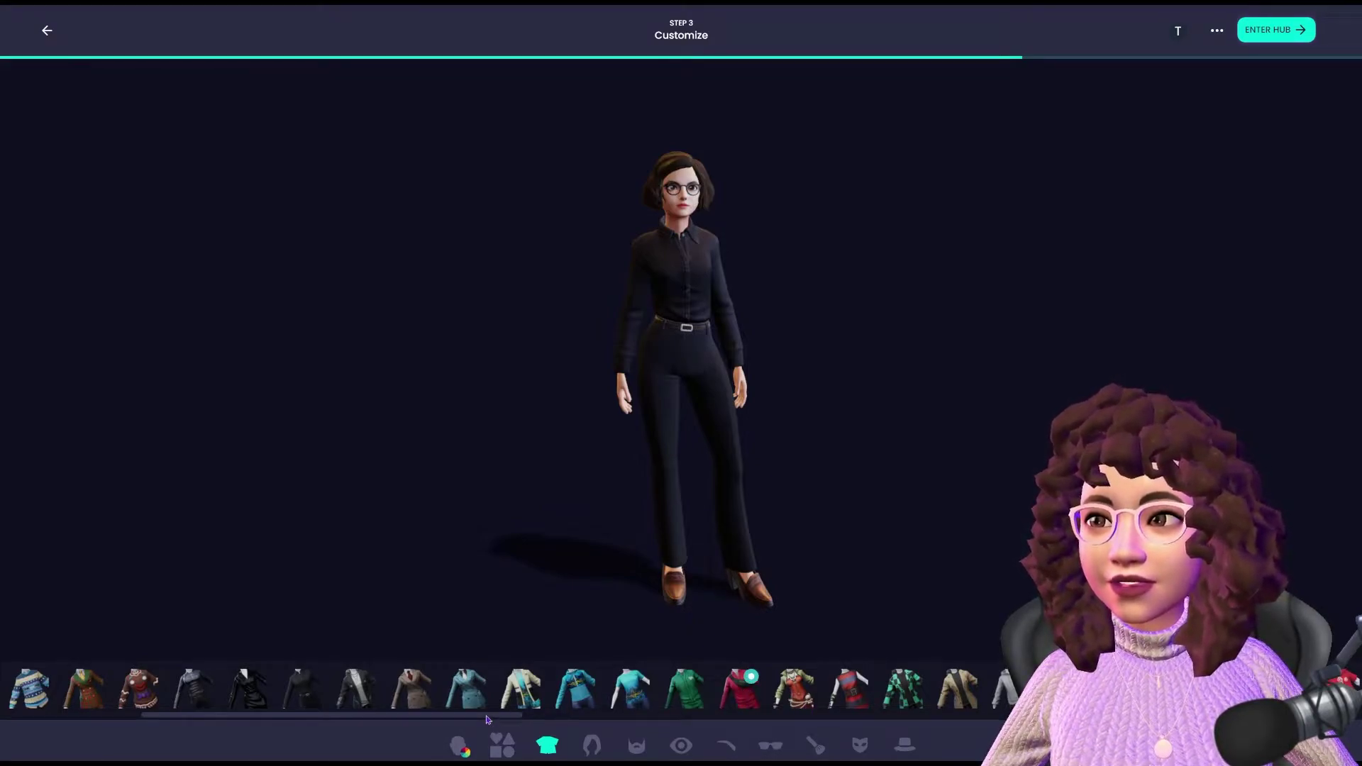
- Try on the hooded puffer coat with pink spheres, then choose the dark blue outfit beside the black-and-white checkered ones
drag(511, 721, 595, 728)
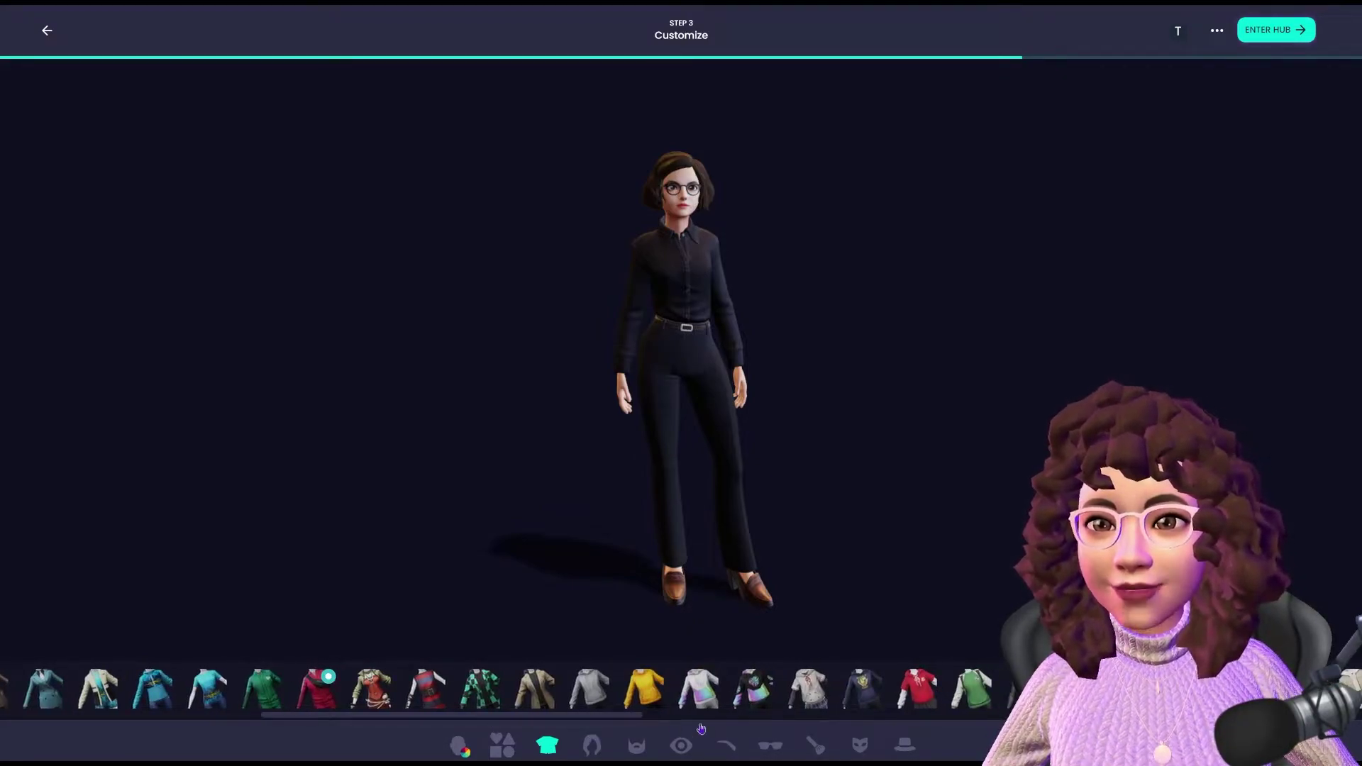
drag(559, 721, 728, 729)
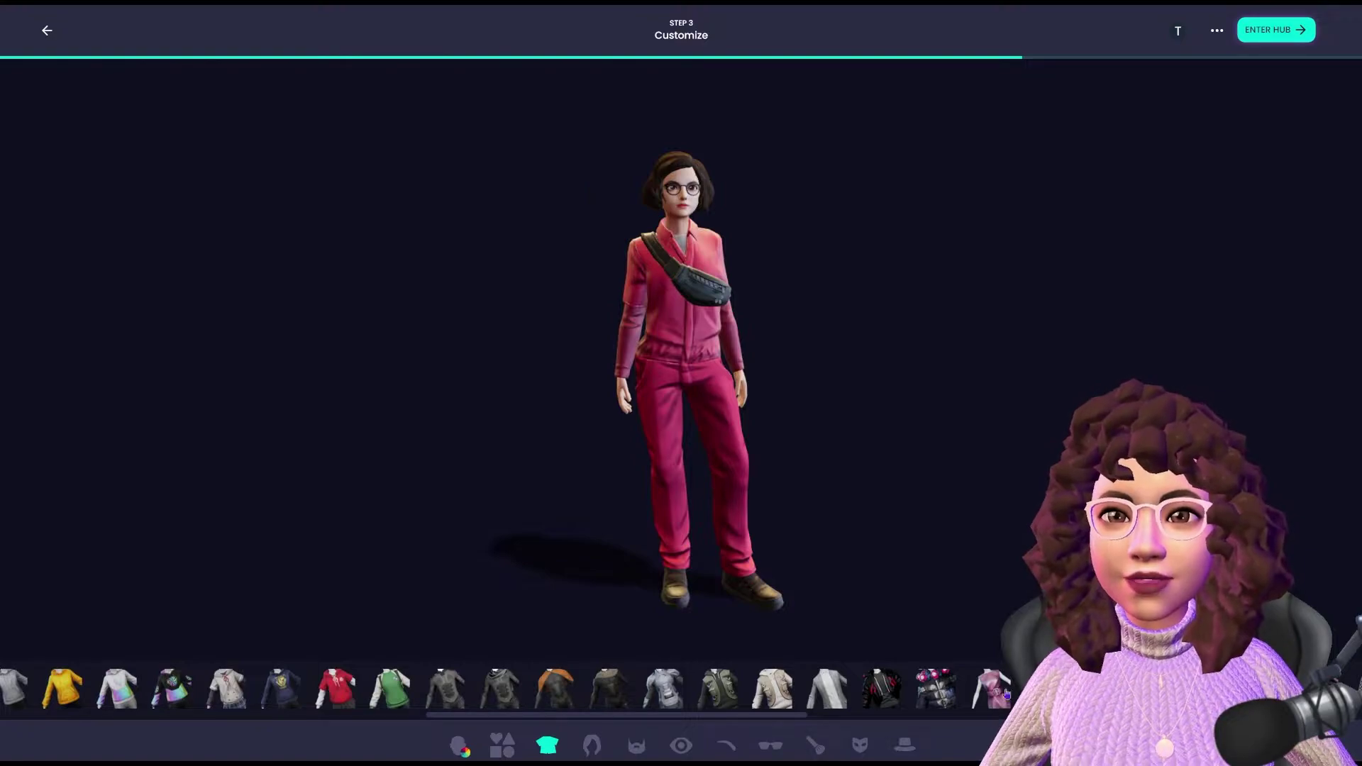
mouse_move(937, 701)
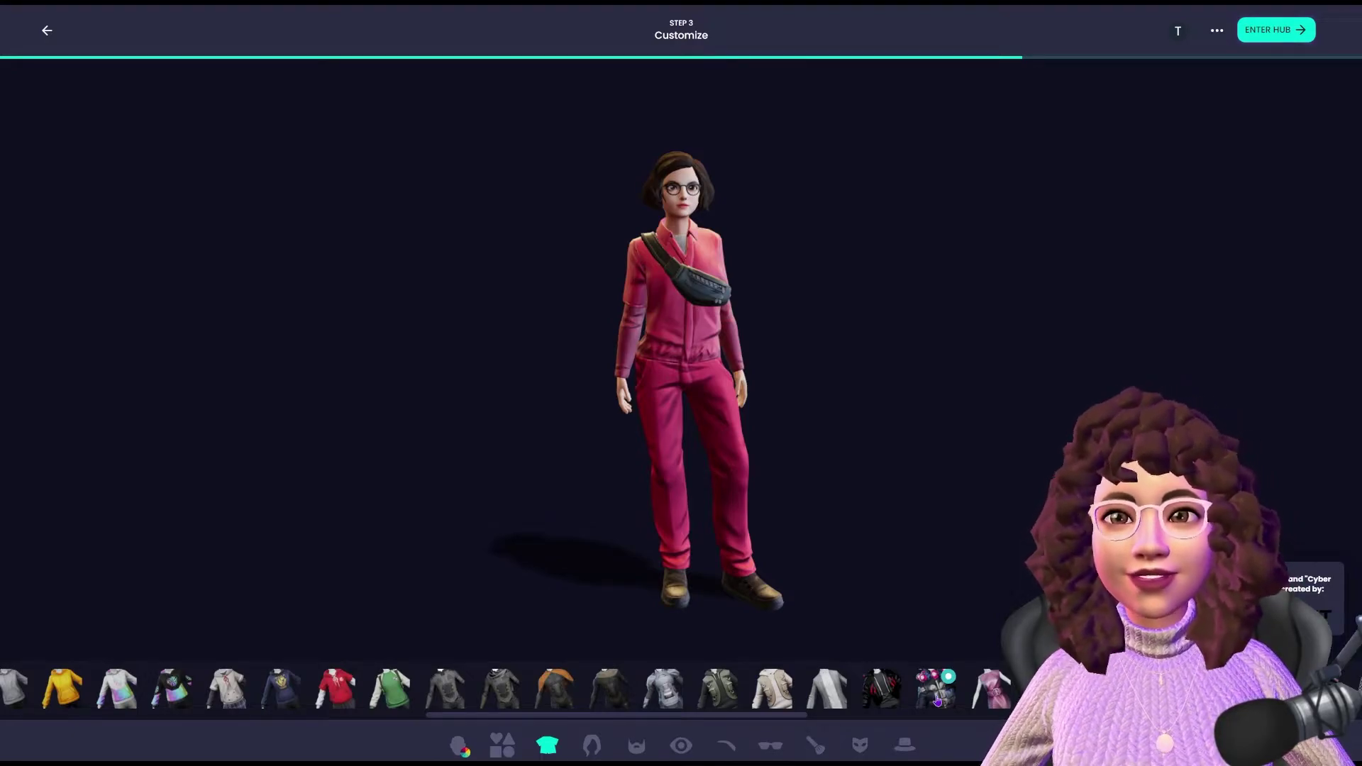
click(937, 701)
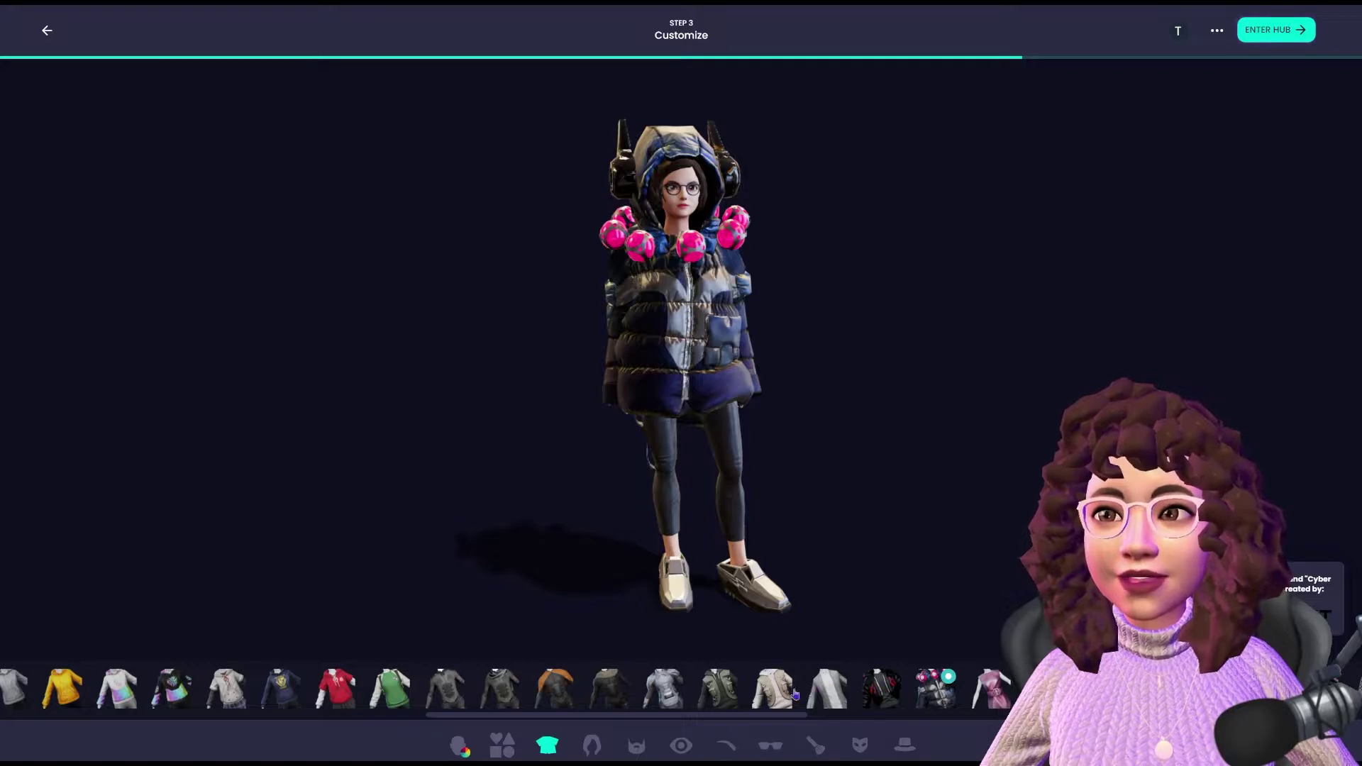
drag(746, 718, 861, 716)
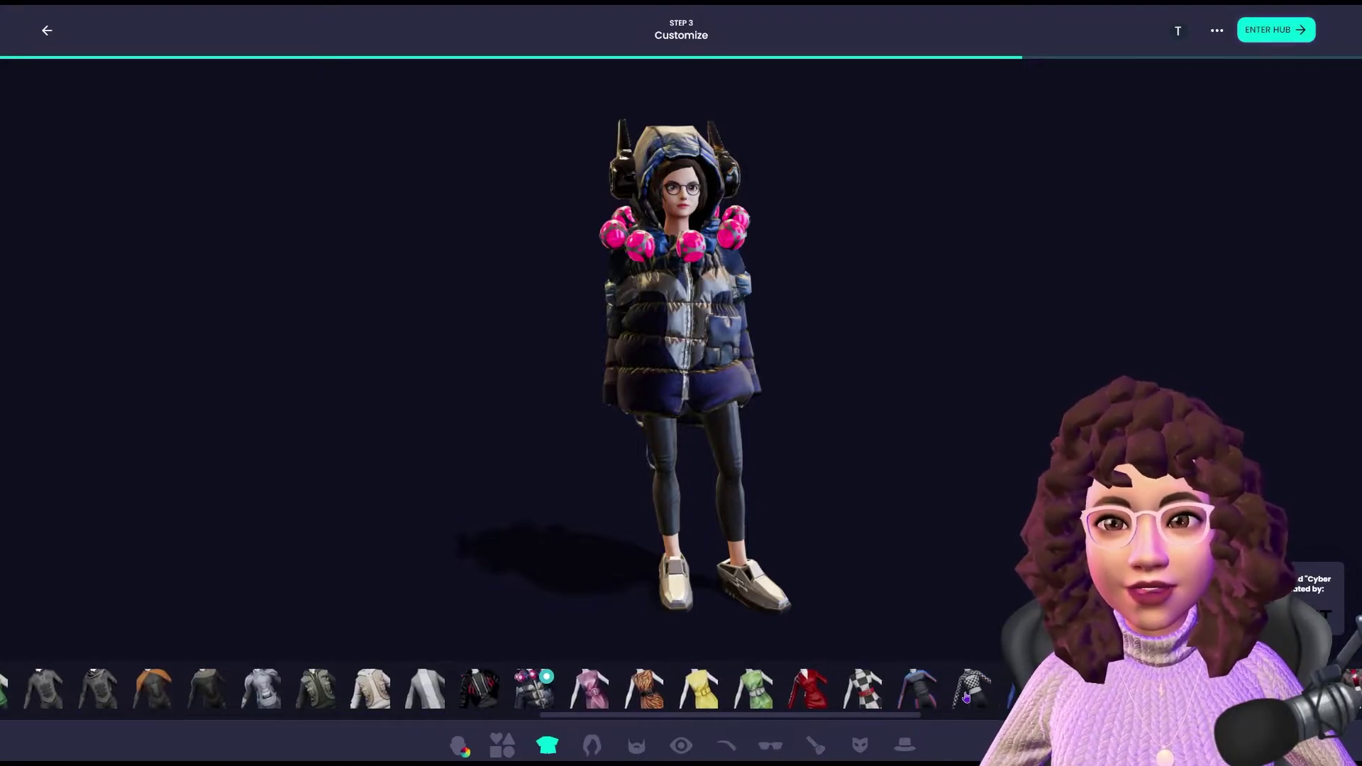
click(922, 692)
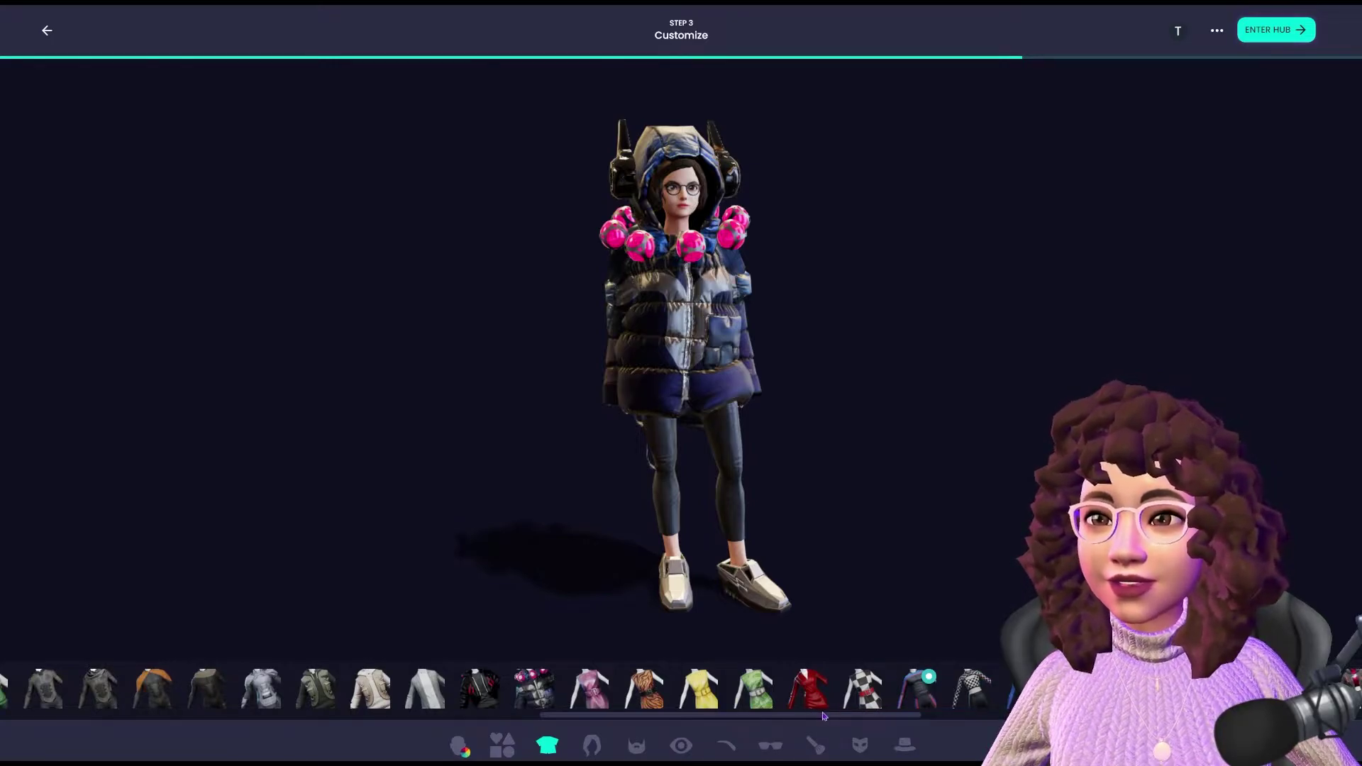
- Dress the avatar in the outfit with the open yellow jacket over the purple top
drag(827, 715, 908, 715)
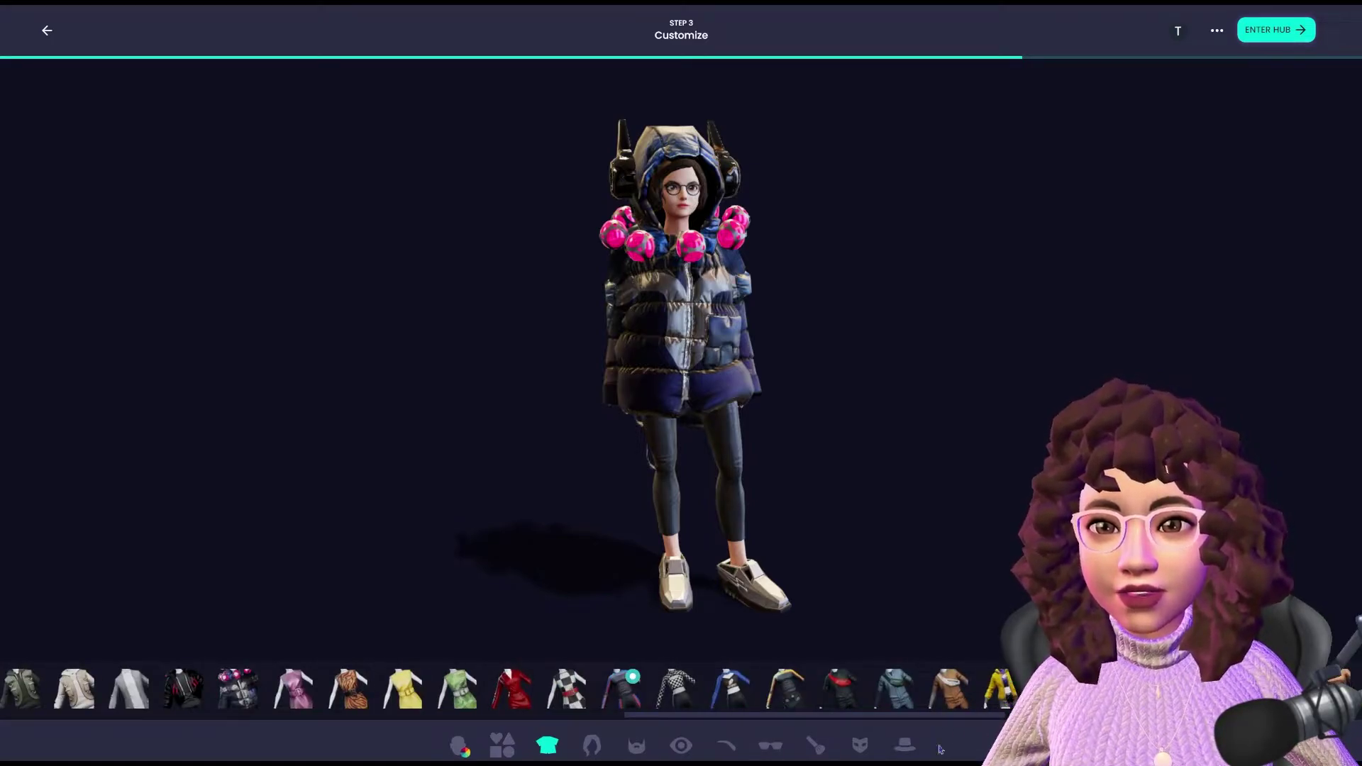
click(1009, 702)
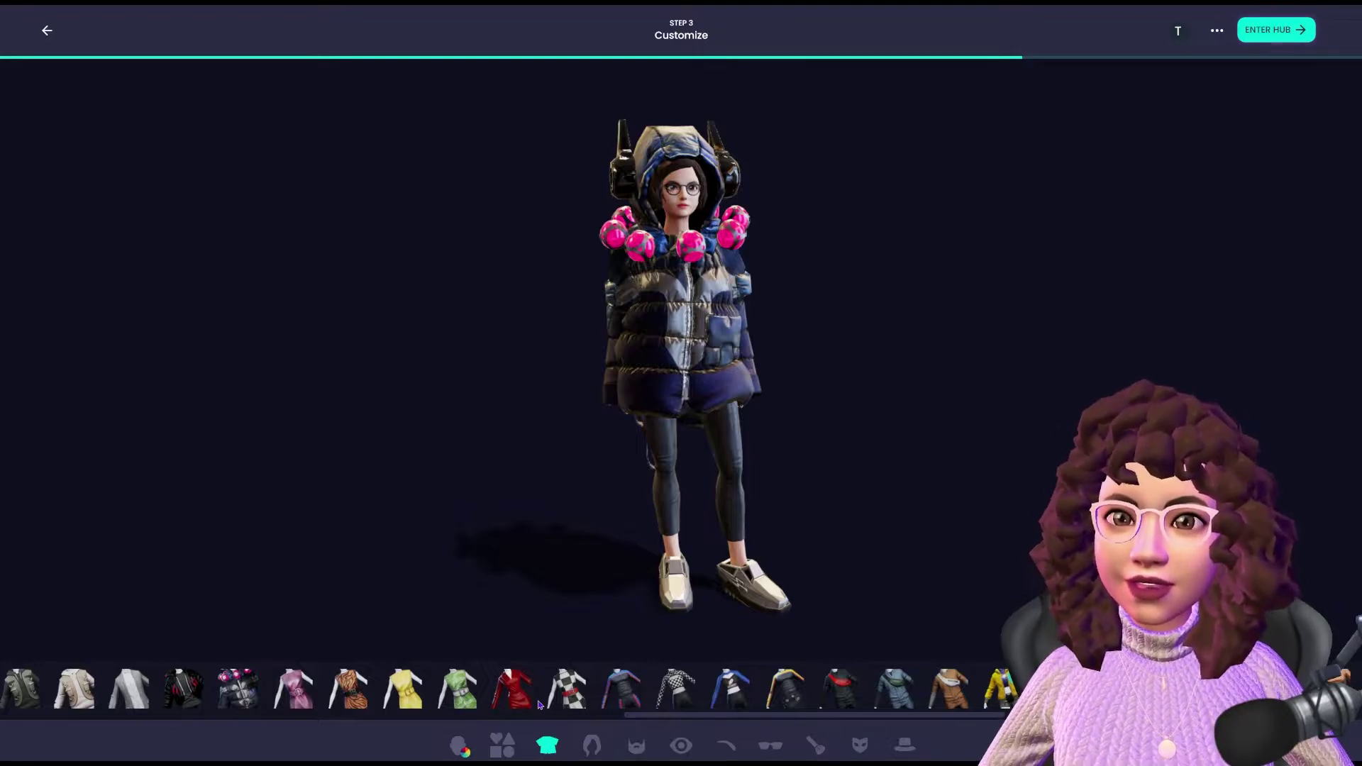
- Try a short curly cut, a short swept-back cut and long voluminous curls on the avatar
click(594, 749)
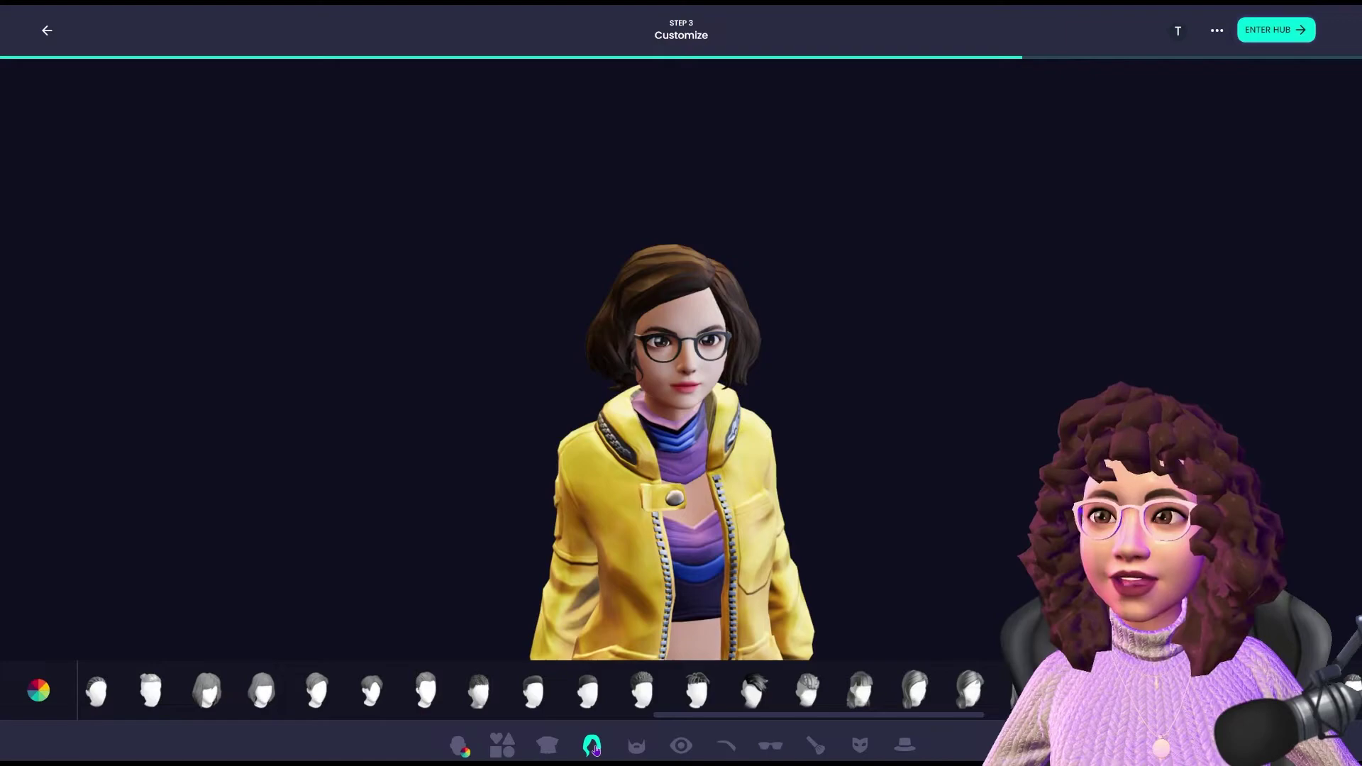
click(642, 690)
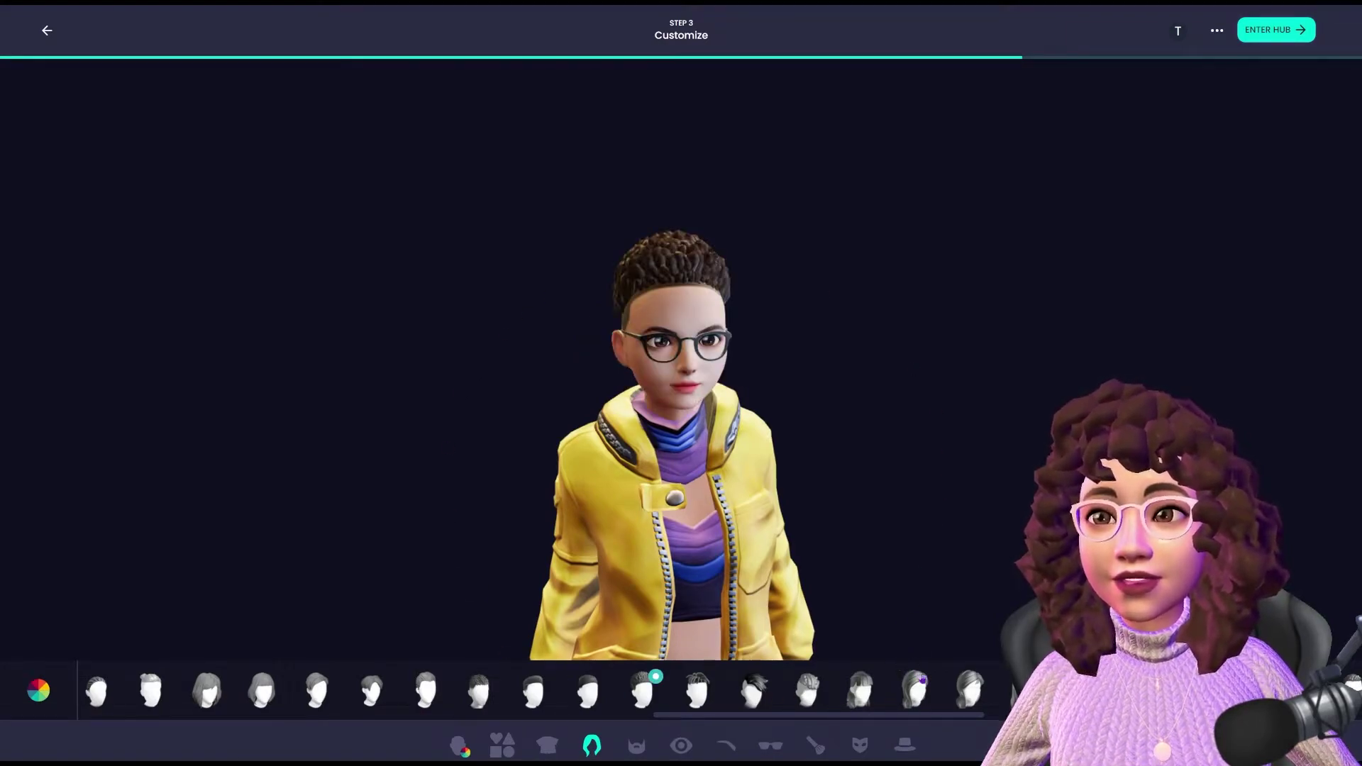
drag(895, 716, 986, 716)
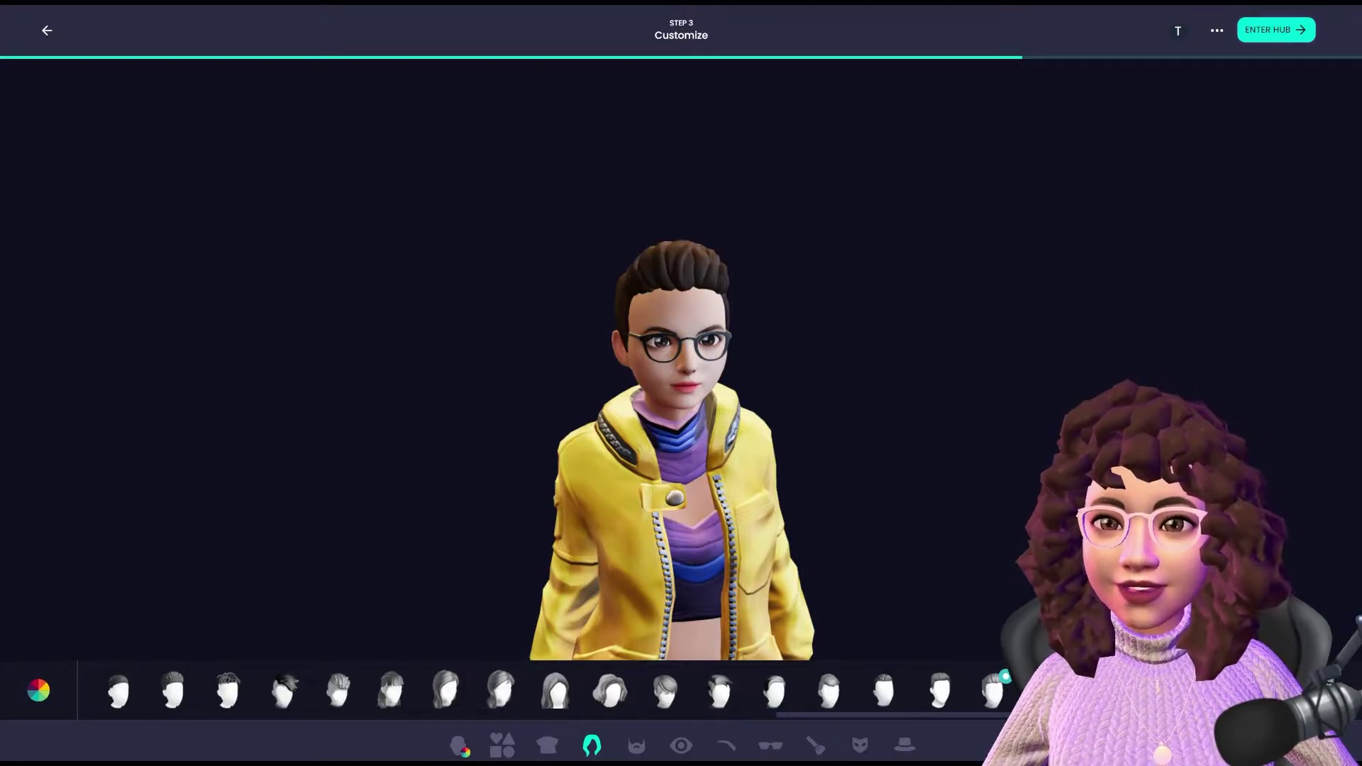
scroll(540, 689, right, 3)
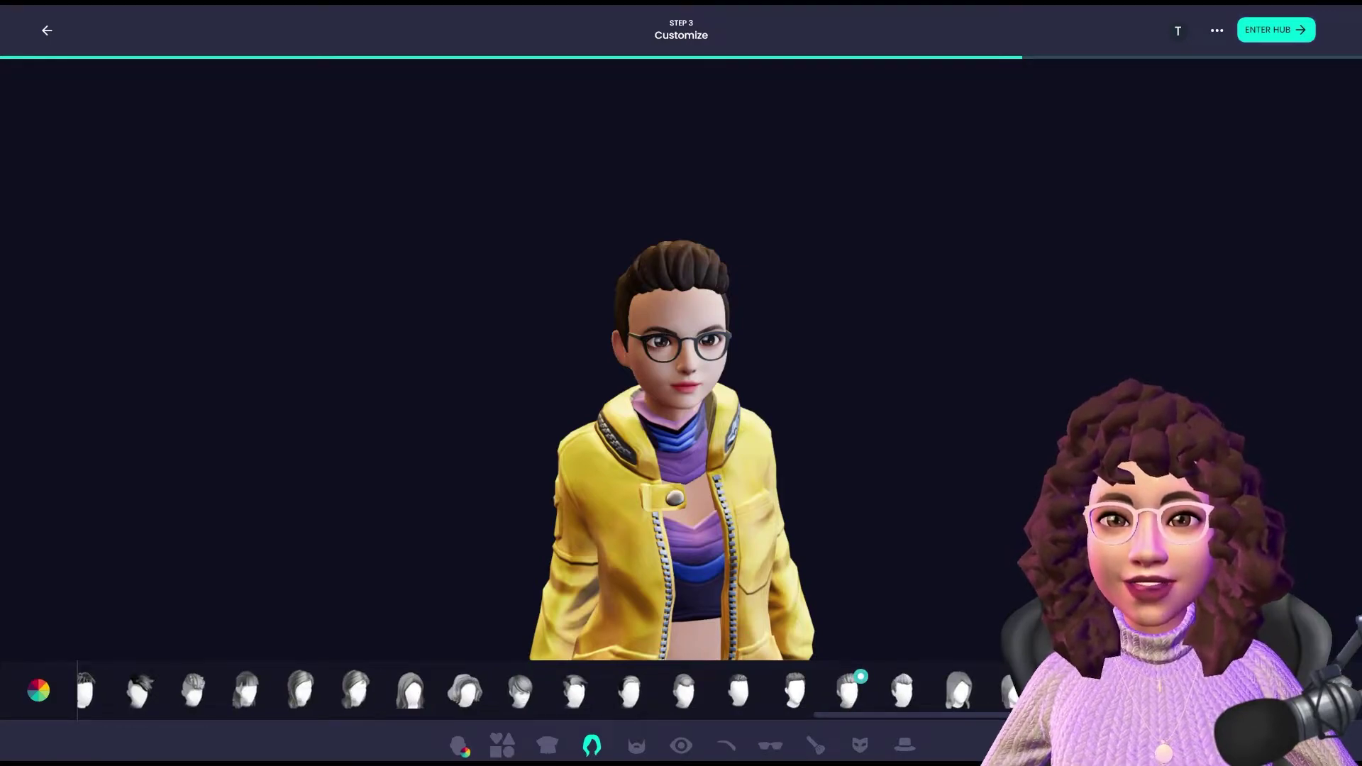
scroll(539, 689, right, 7)
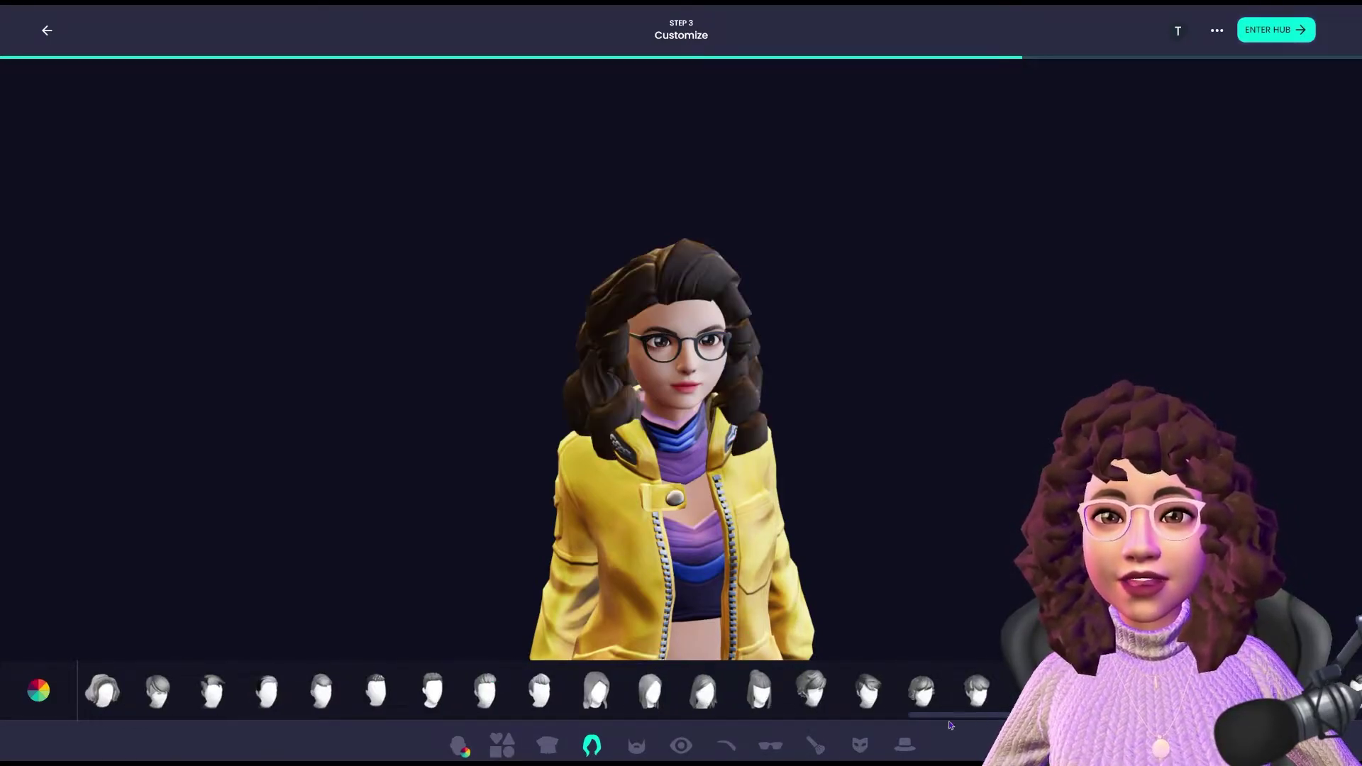
scroll(704, 712, left, 10)
scroll(705, 712, left, 1)
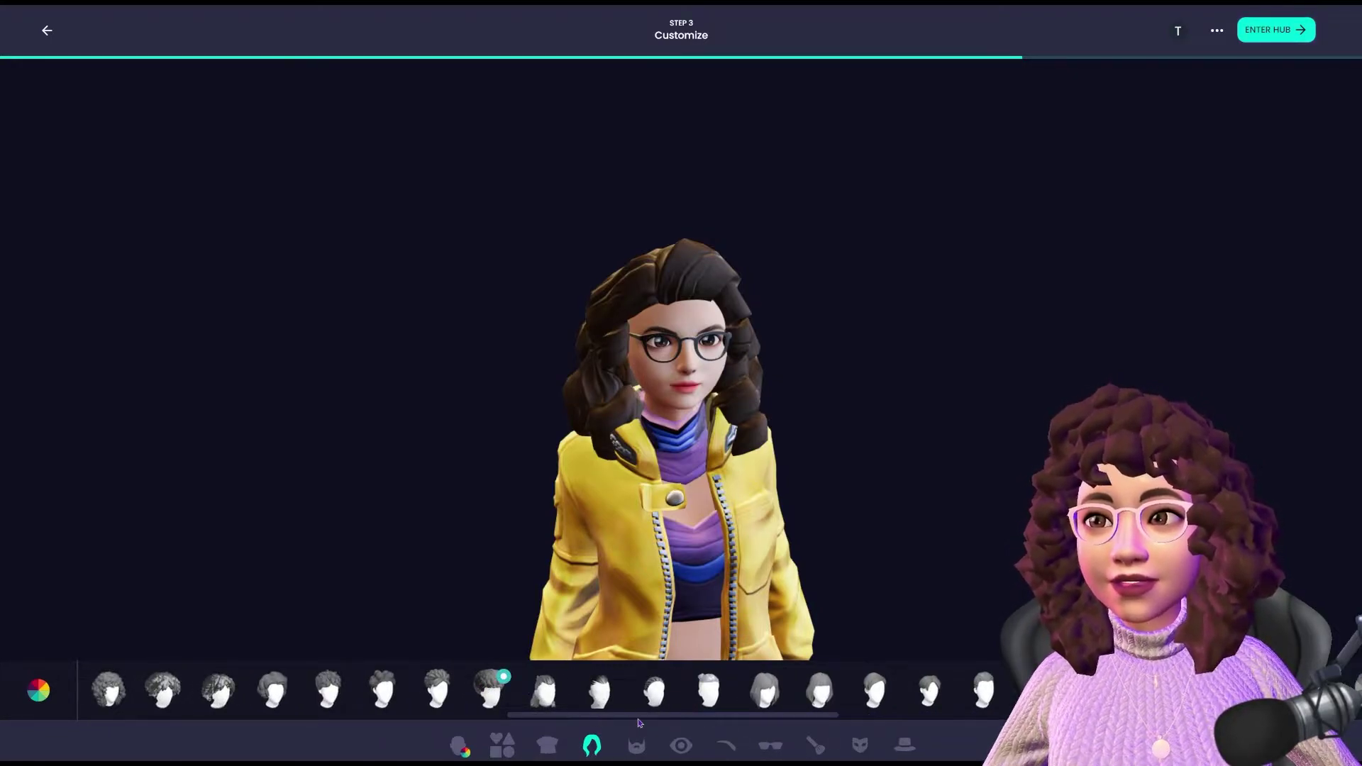
- Try the curly space-bun hairstyle, a short haircut and a longer hairstyle on the avatar
scroll(629, 717, left, 2)
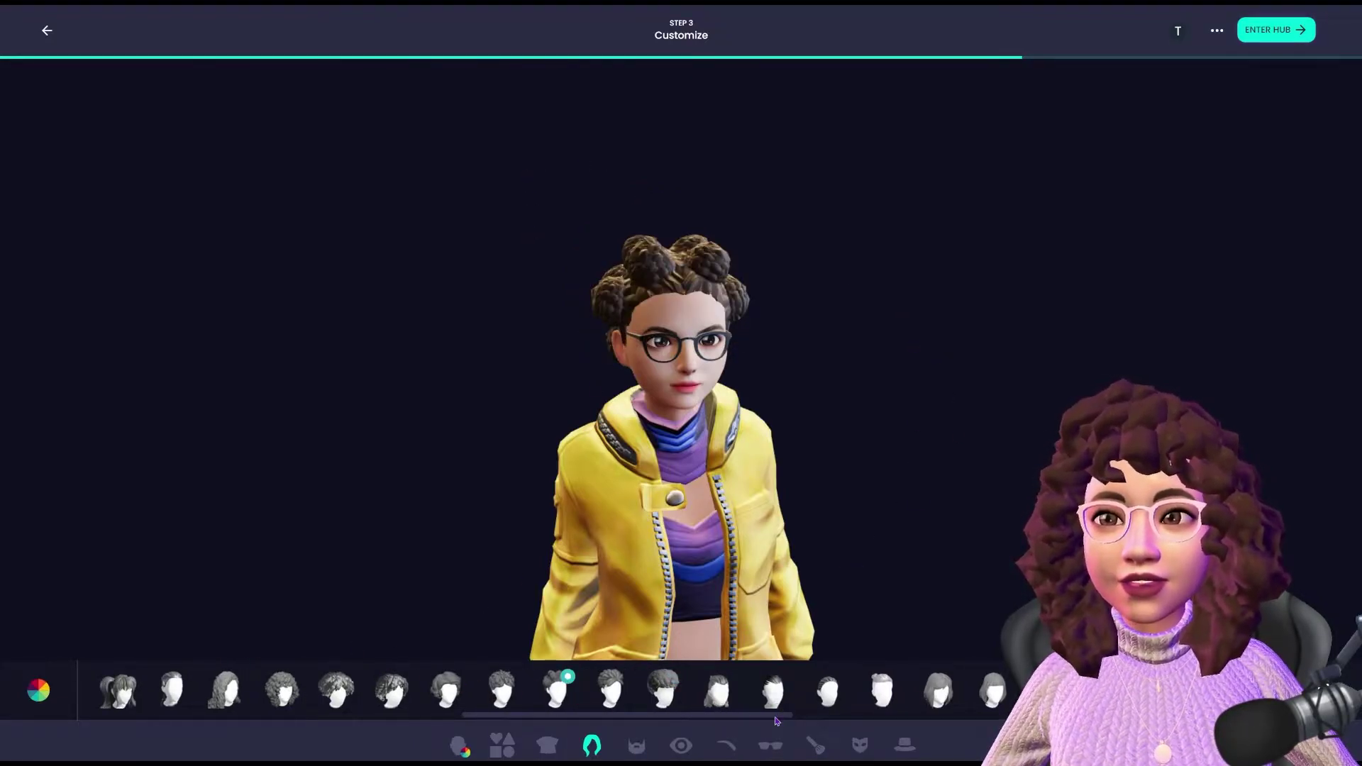
scroll(773, 721, left, 5)
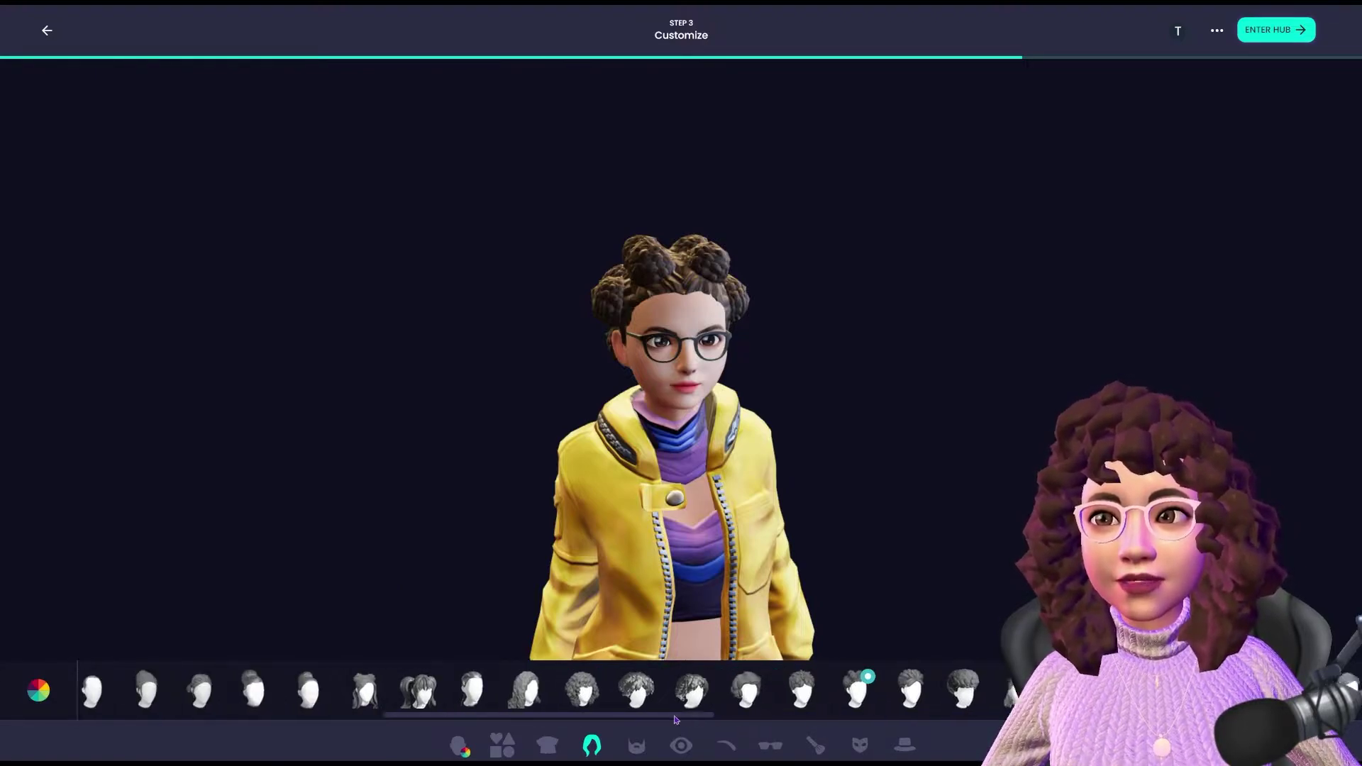
scroll(546, 702, left, 1)
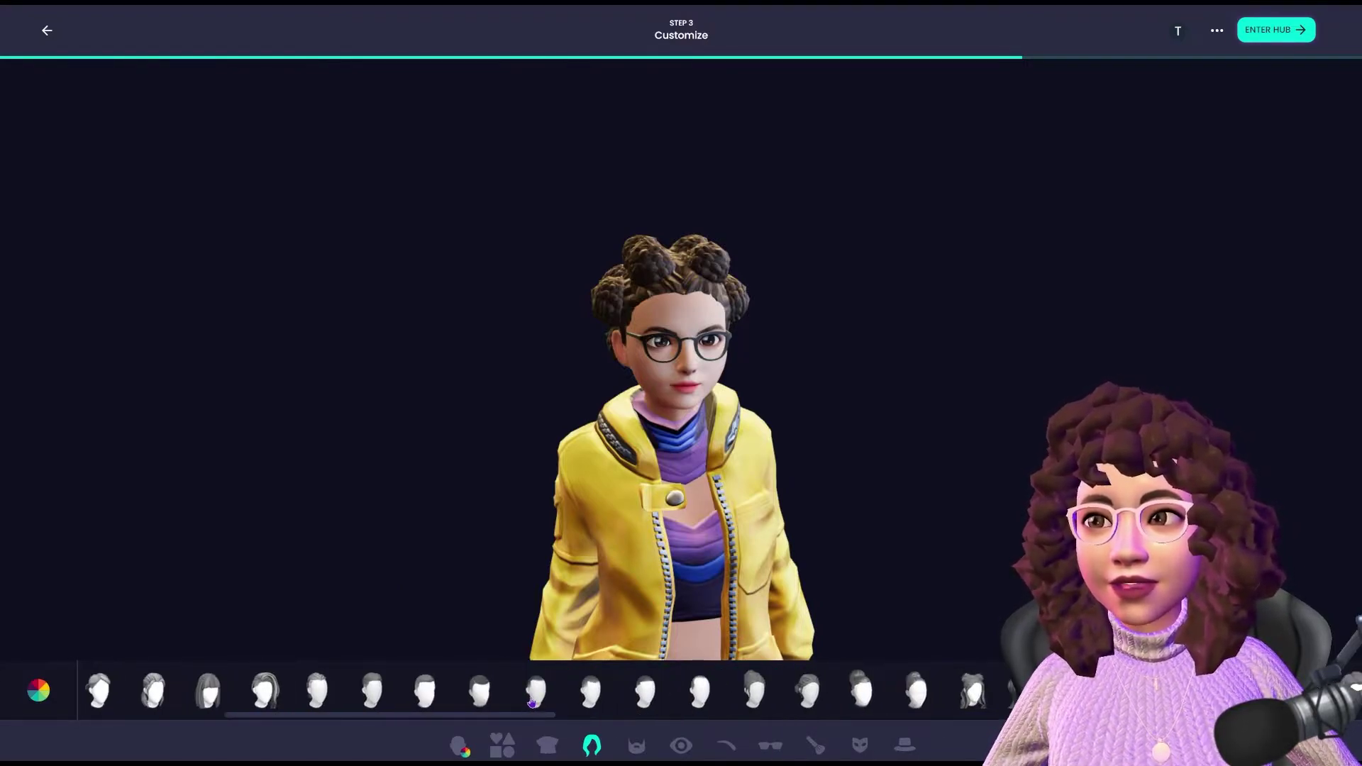
click(486, 687)
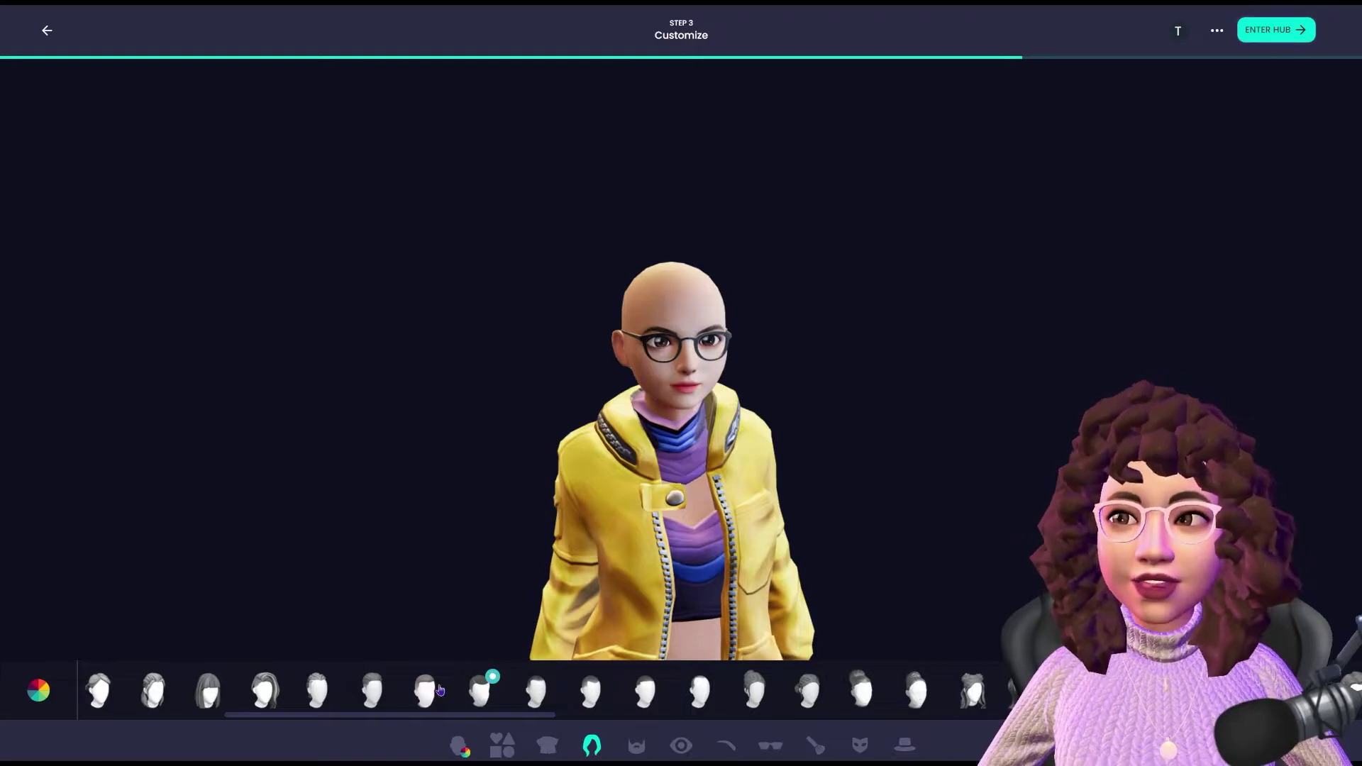
click(273, 686)
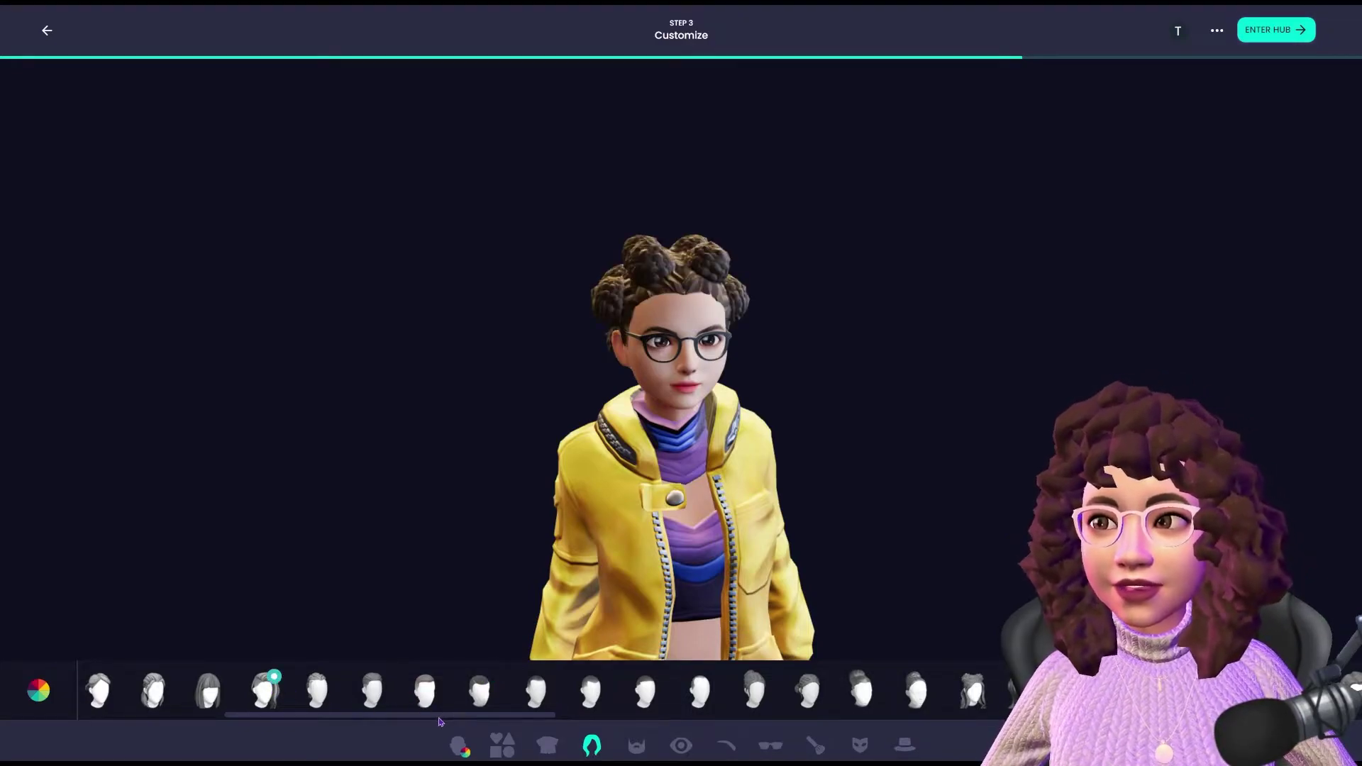
- Try the long hairstyle with one shaved side, and settle on the short dark hair with side-swept bangs
scroll(272, 688, right, 10)
scroll(539, 688, right, 5)
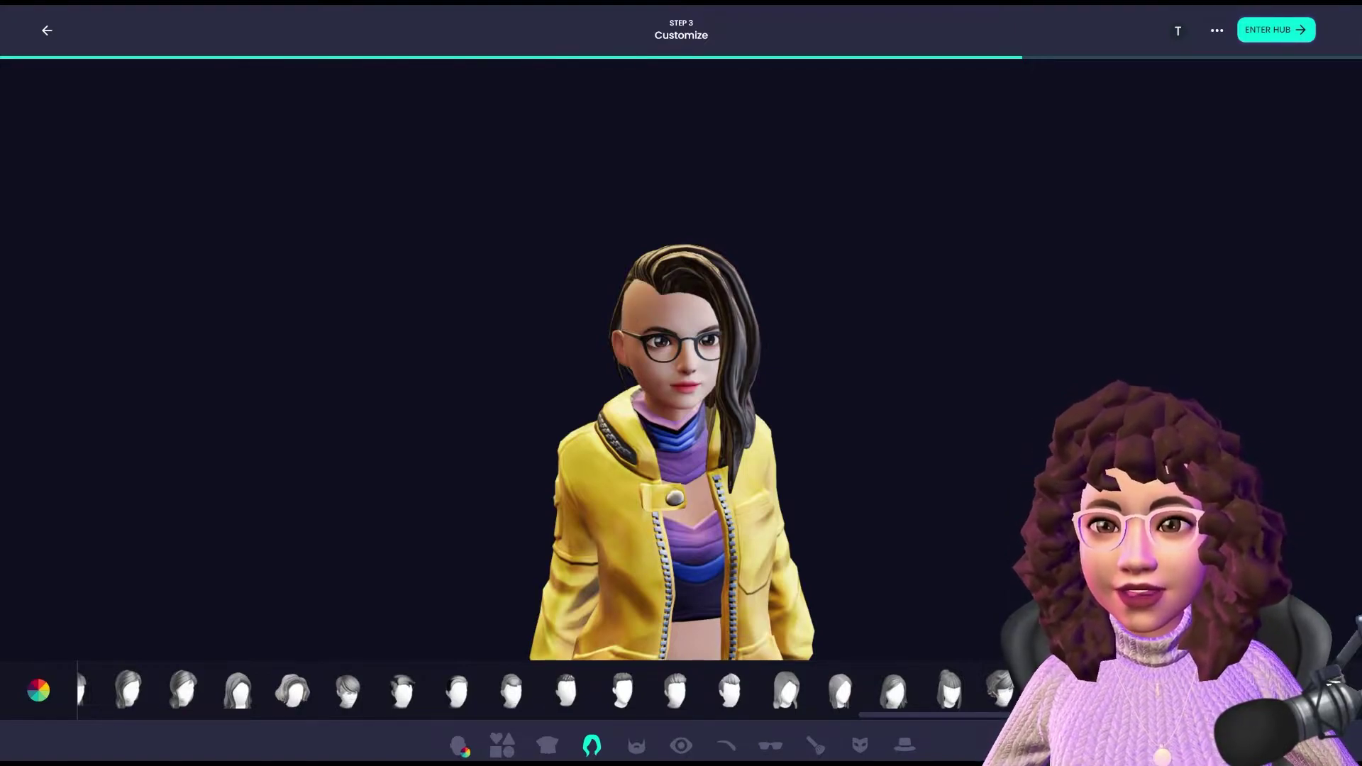
click(816, 687)
scroll(815, 688, right, 5)
drag(907, 715, 63, 713)
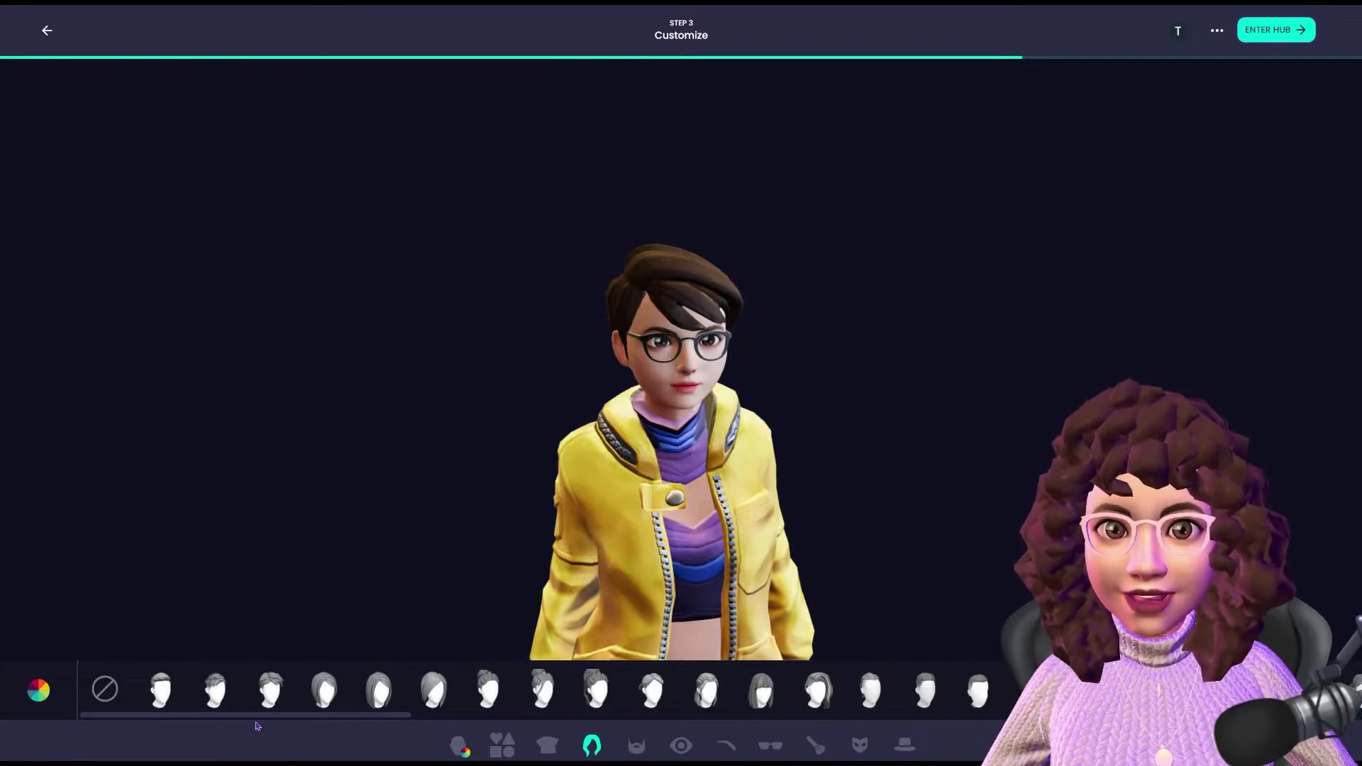
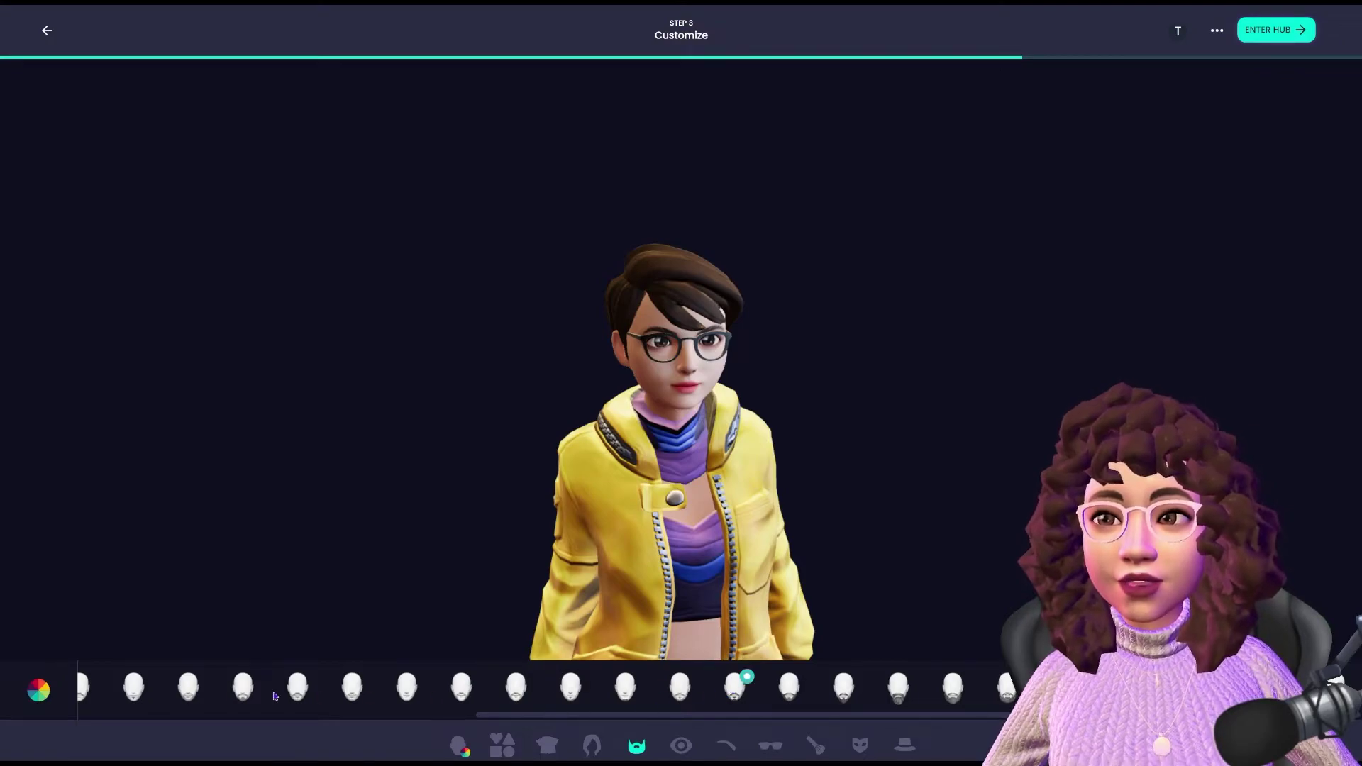
- Remove the moustache and goatee from the avatar by choosing the no-facial-hair option
drag(493, 718, 256, 716)
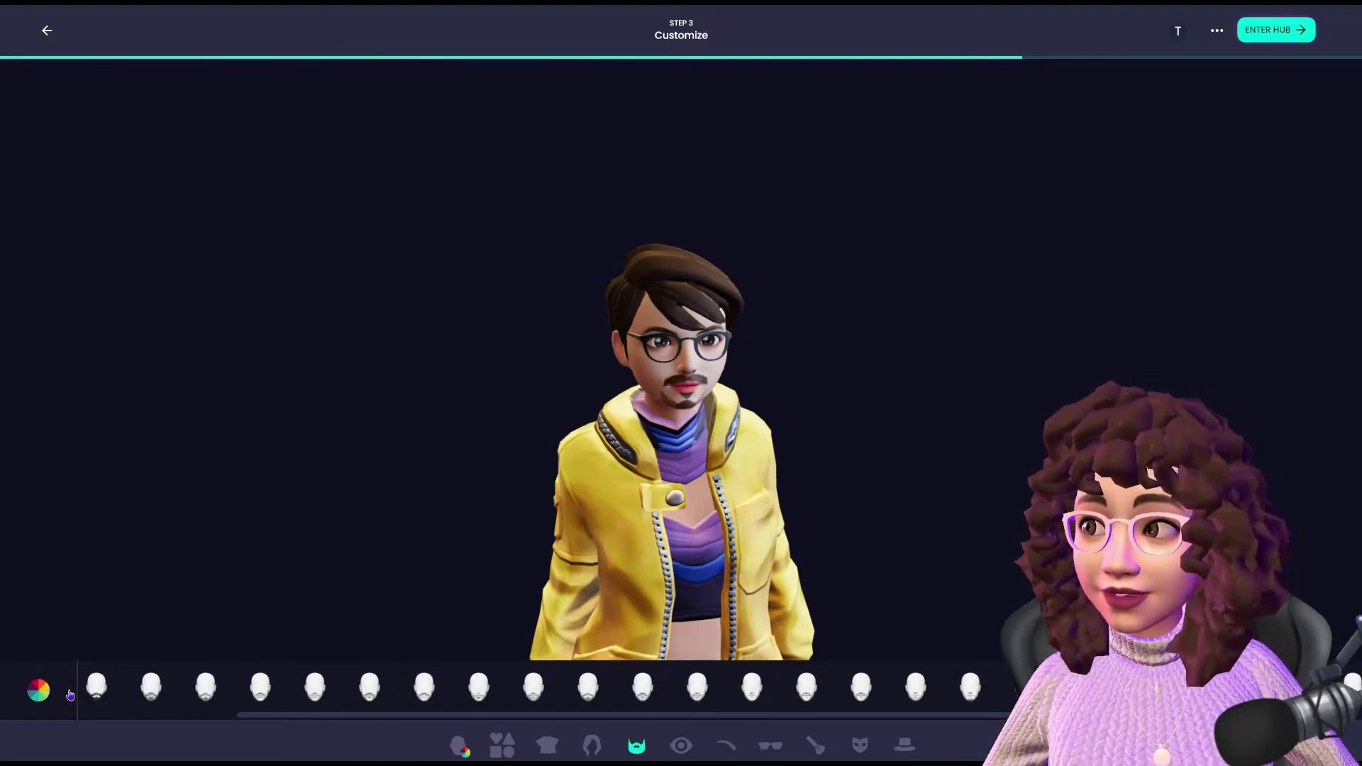
drag(283, 718, 75, 696)
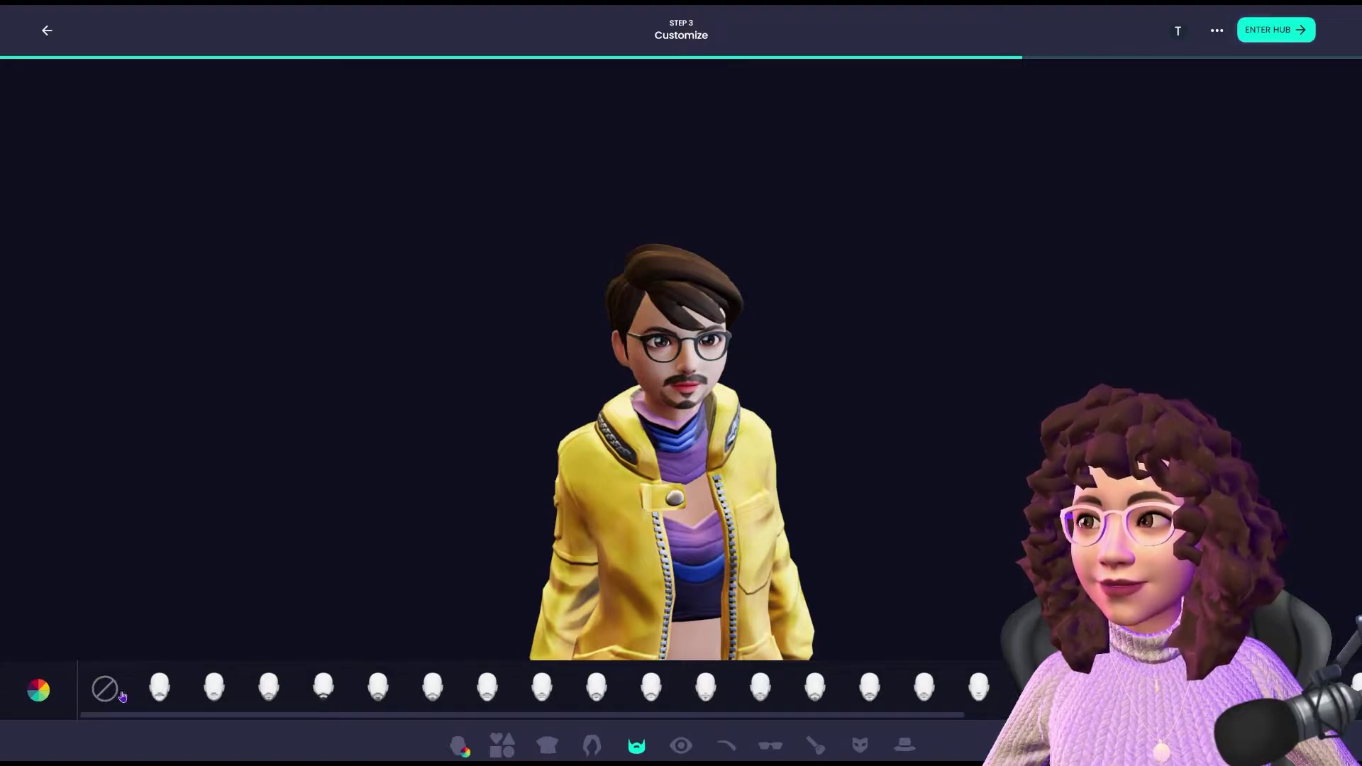
click(105, 688)
- Try the green-and-magenta, yellow, orange and grey eye colours on the avatar, and settle on the plain green eyes
click(681, 745)
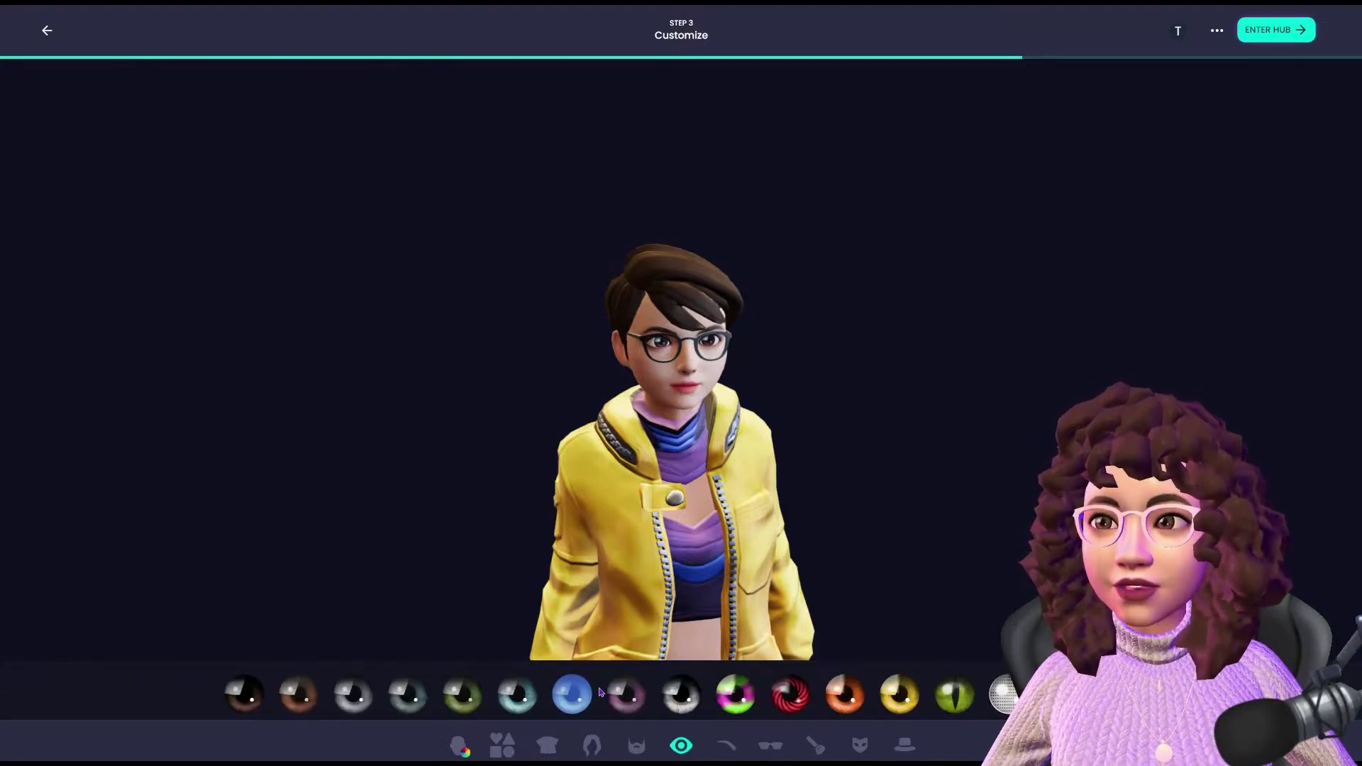
click(738, 695)
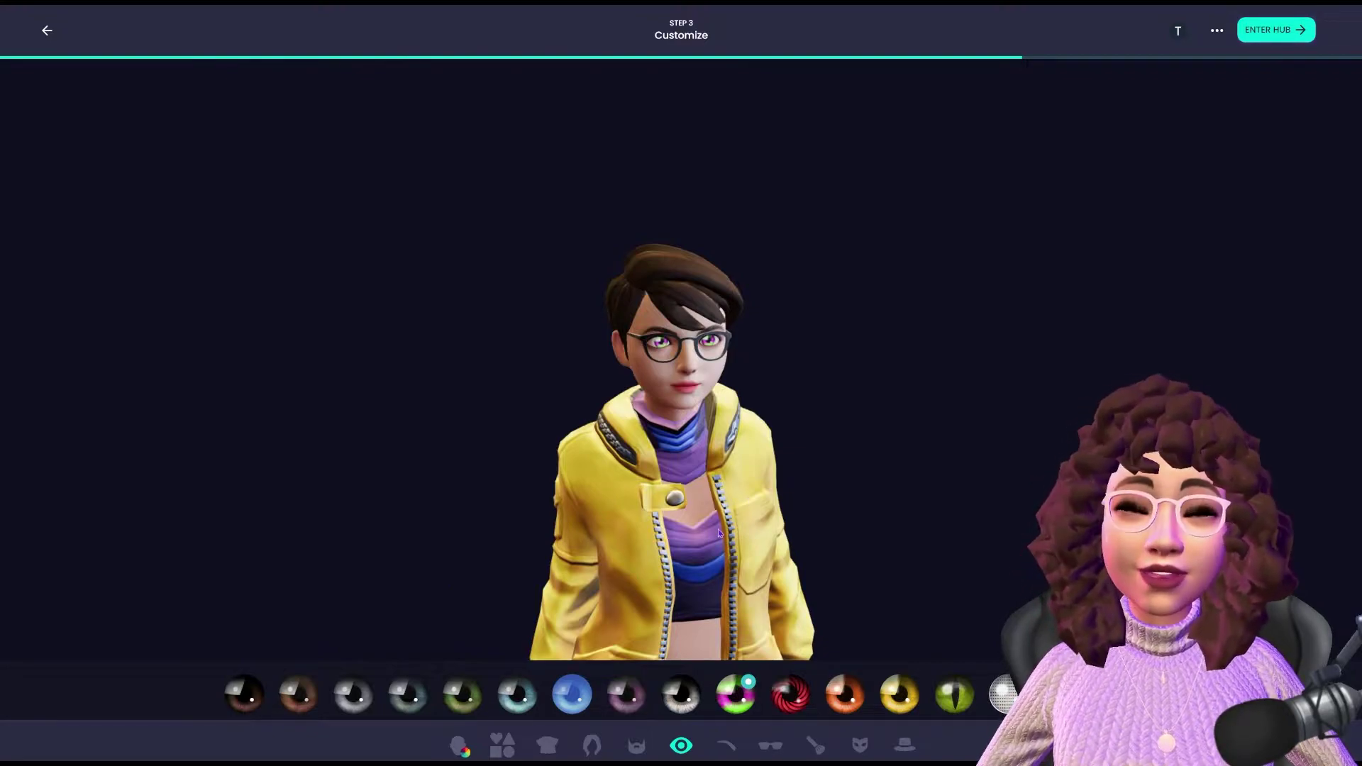
click(462, 693)
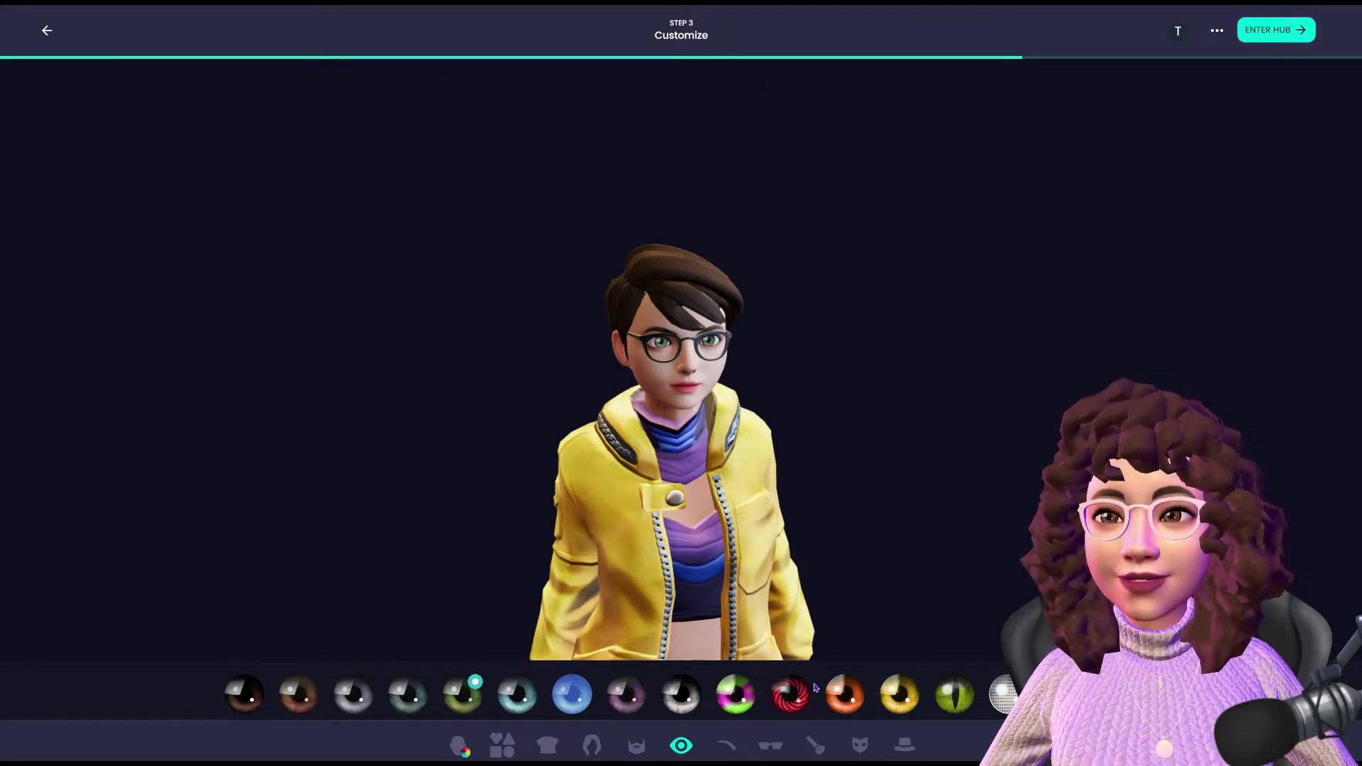
click(899, 698)
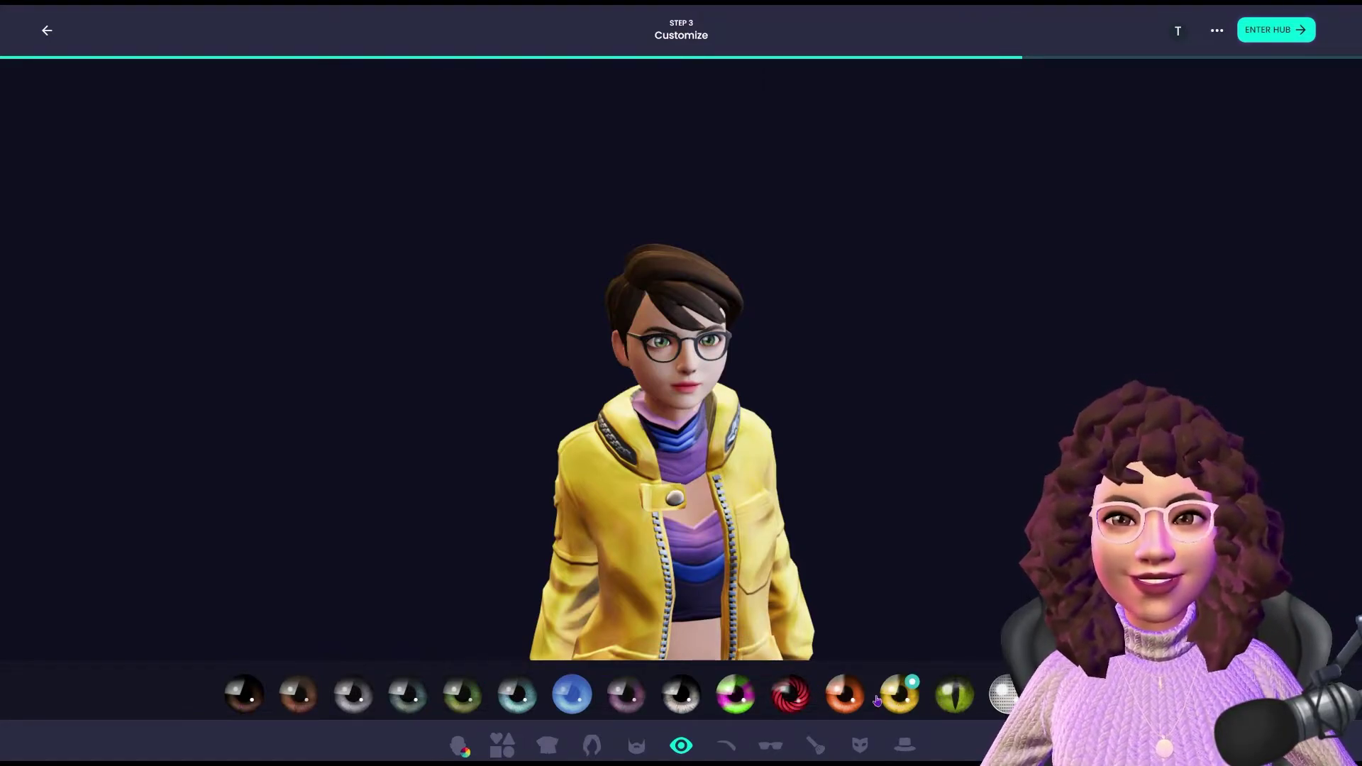
click(838, 694)
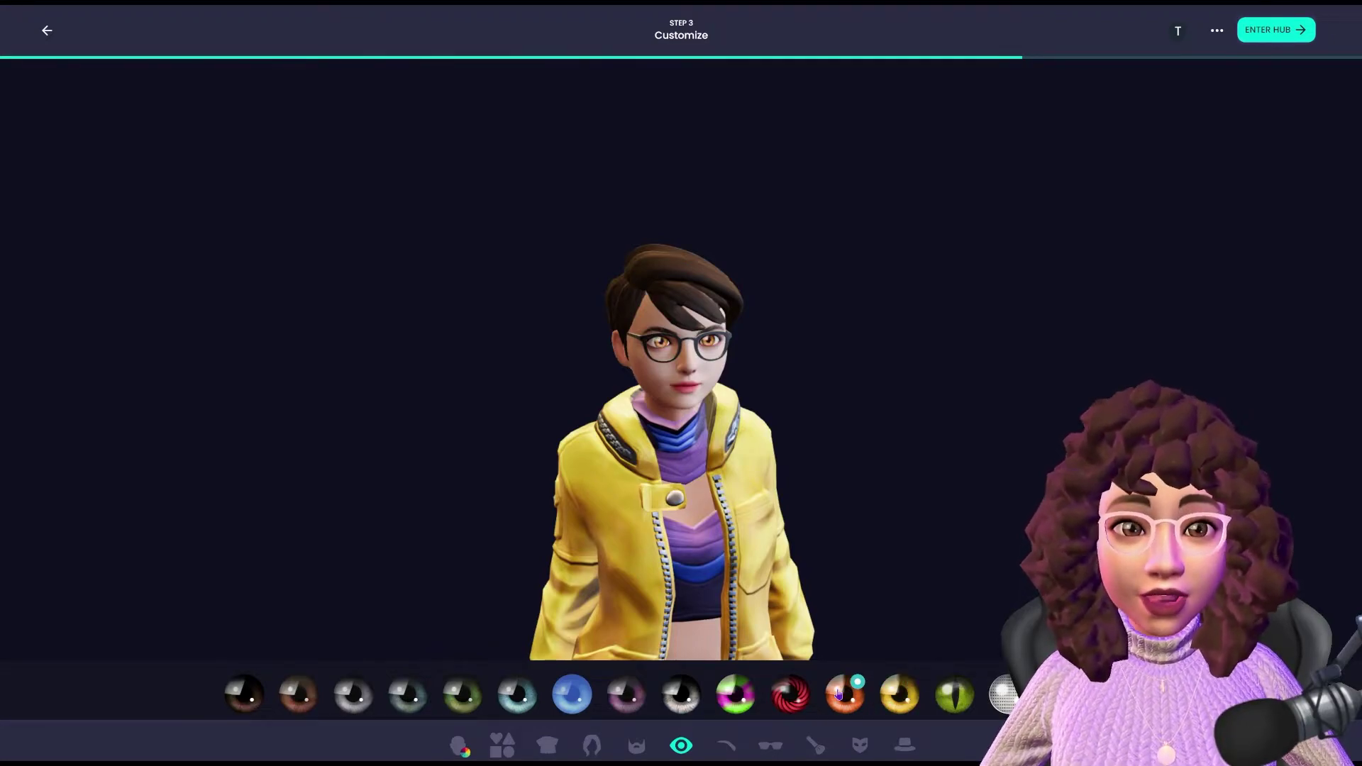
click(355, 697)
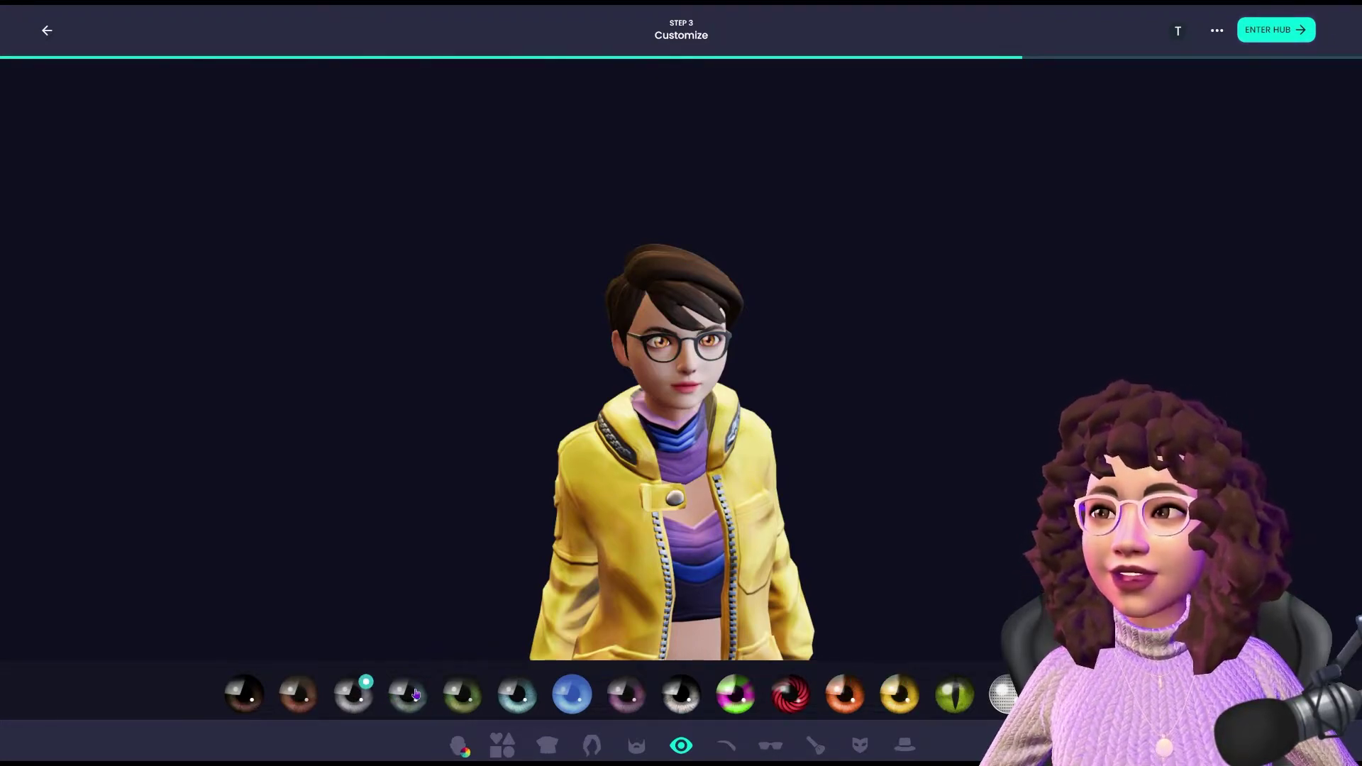
click(450, 700)
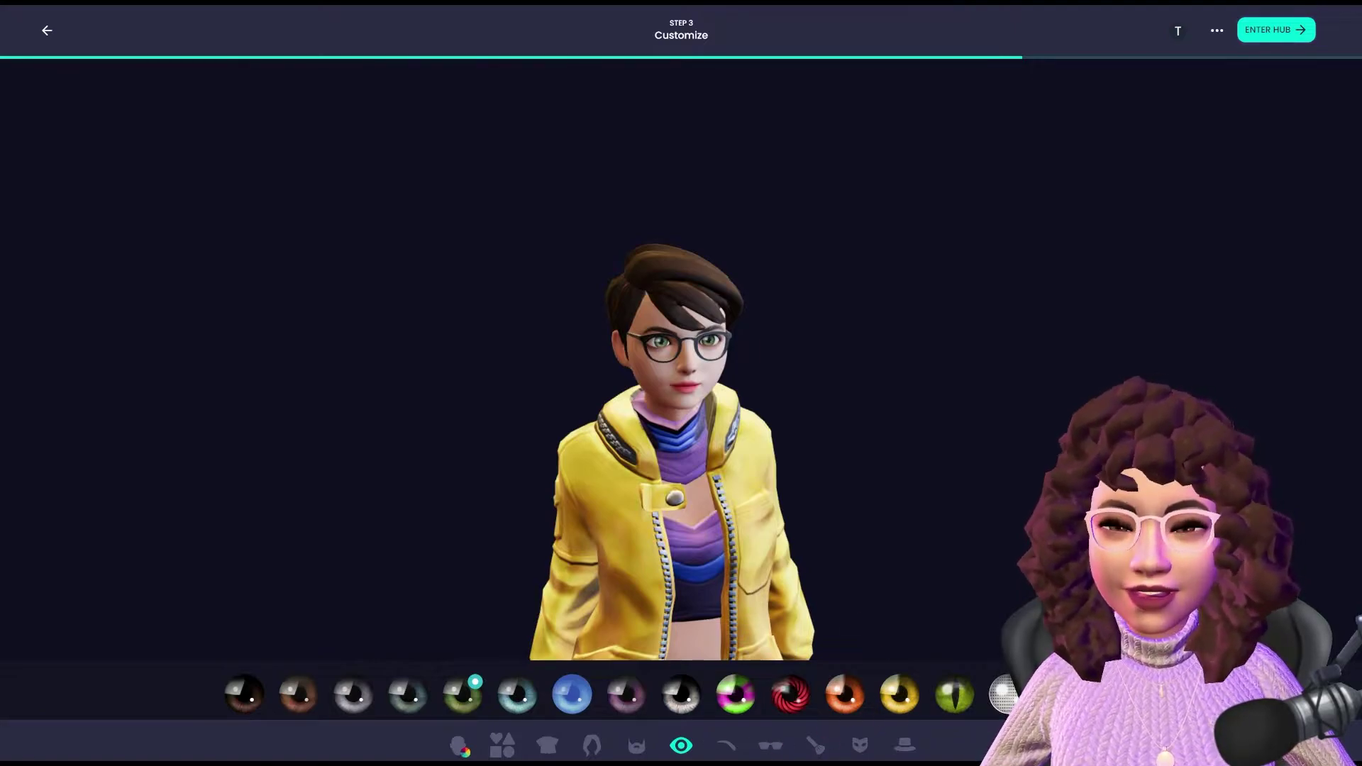
- Enter the hub with the finished avatar and open the list of saved avatars
click(1274, 31)
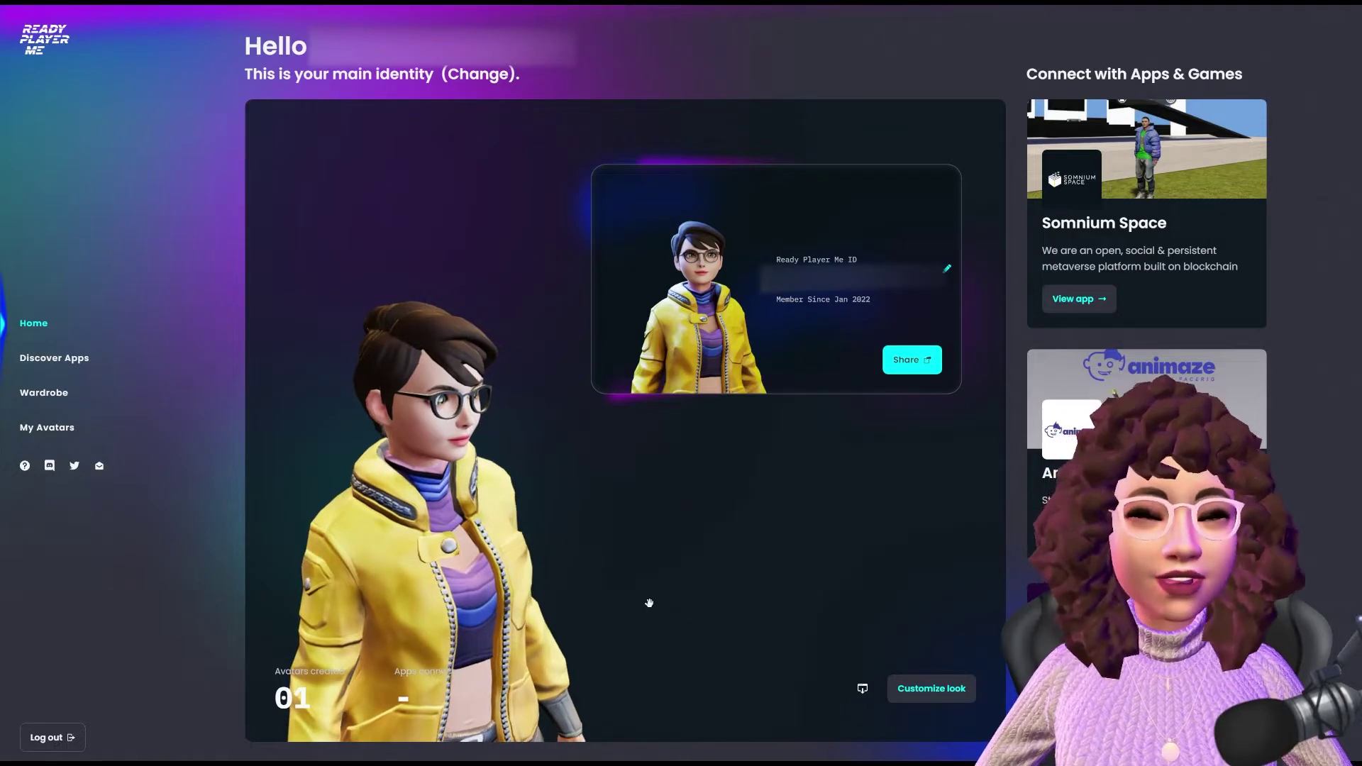
click(29, 432)
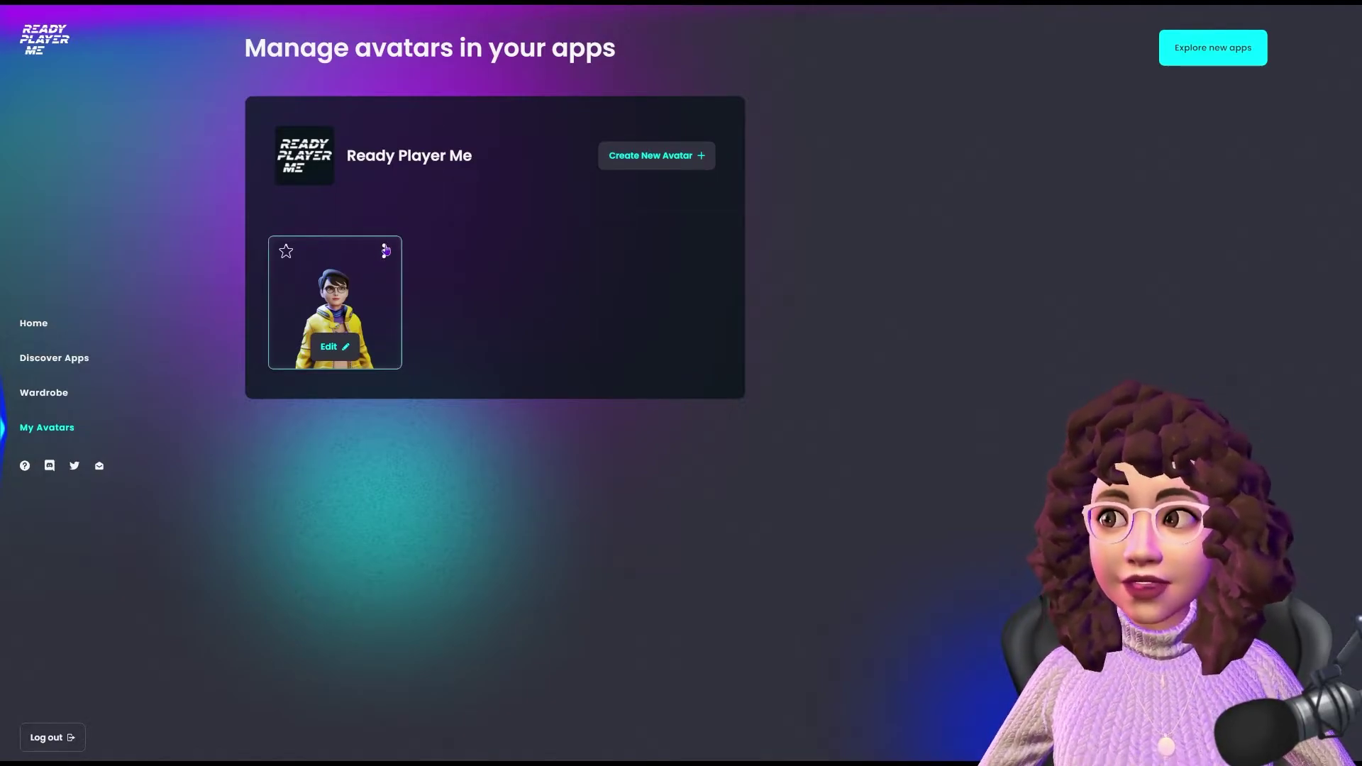
- Add another avatar for Ready Player Me based on the existing yellow-jacket one, and download it as a .glb file
click(657, 162)
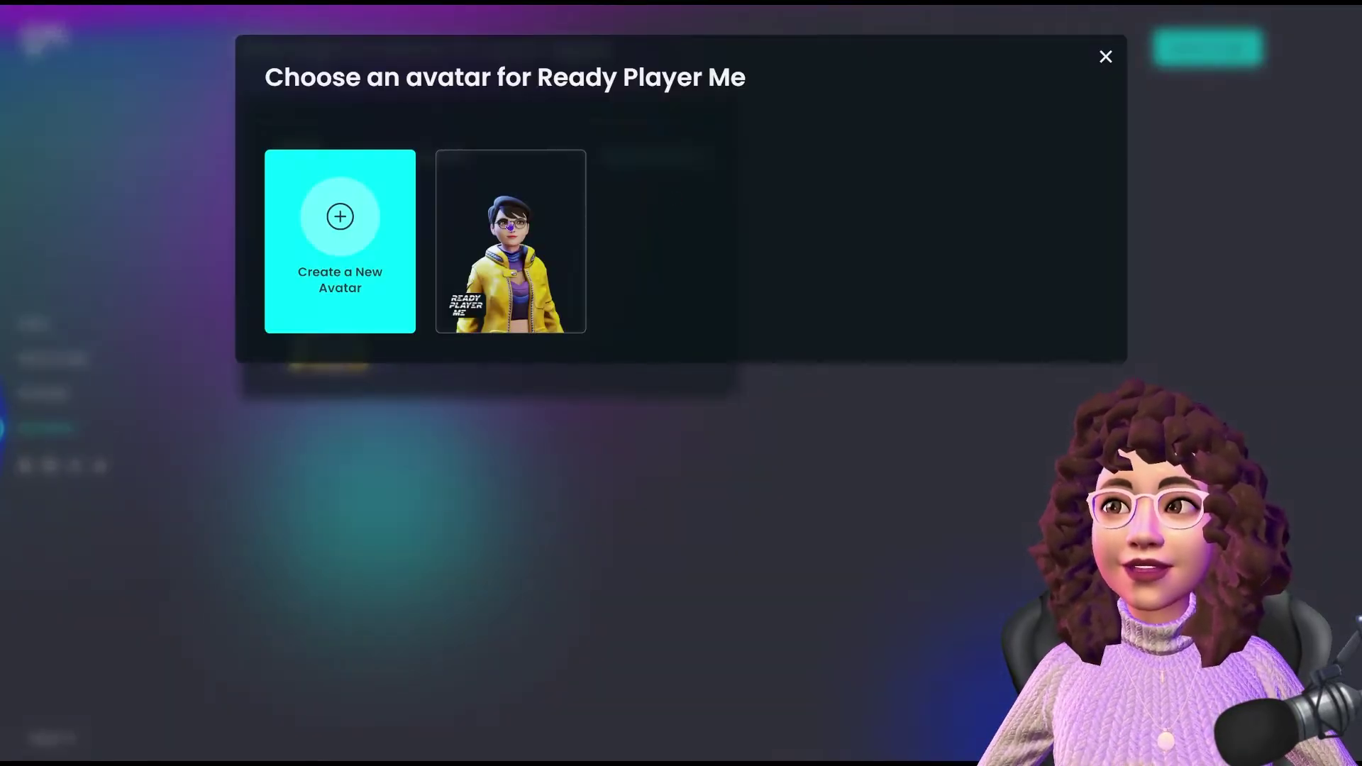
click(525, 214)
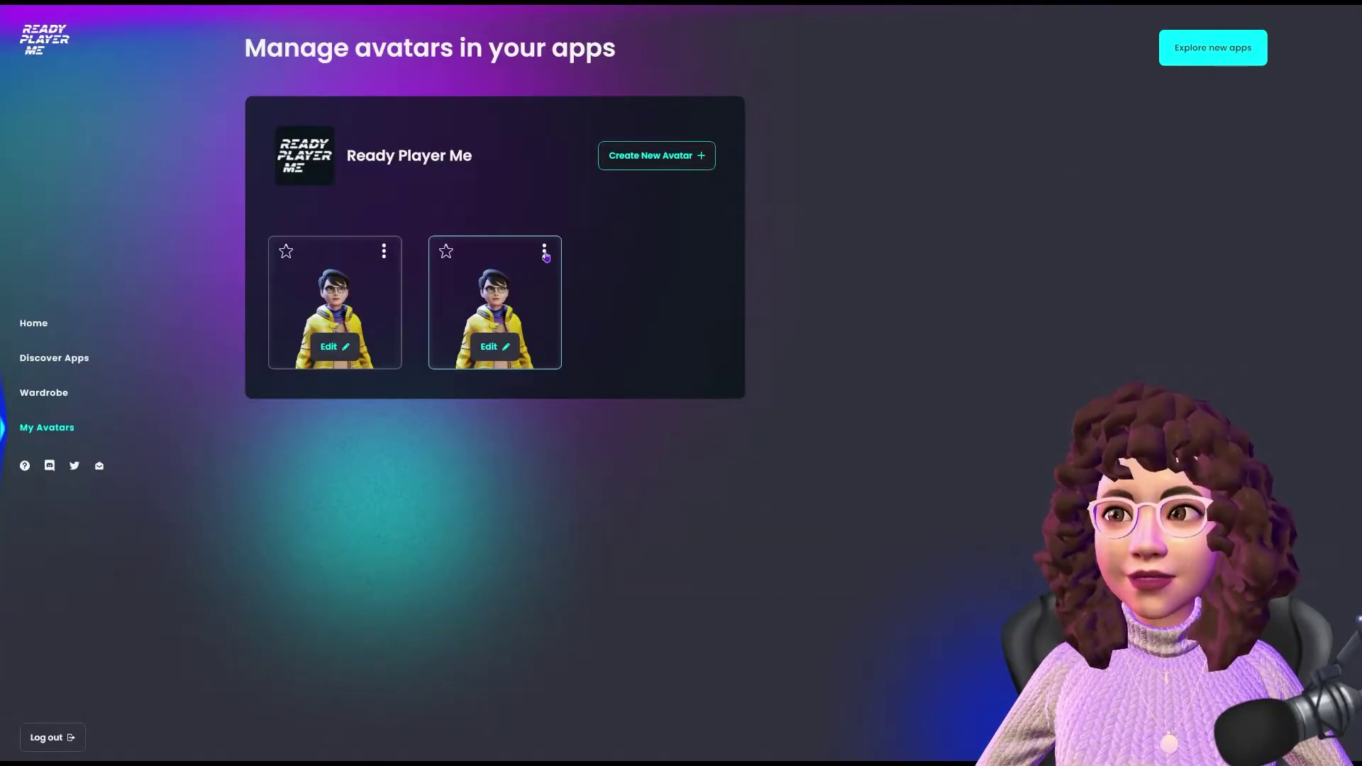
click(544, 254)
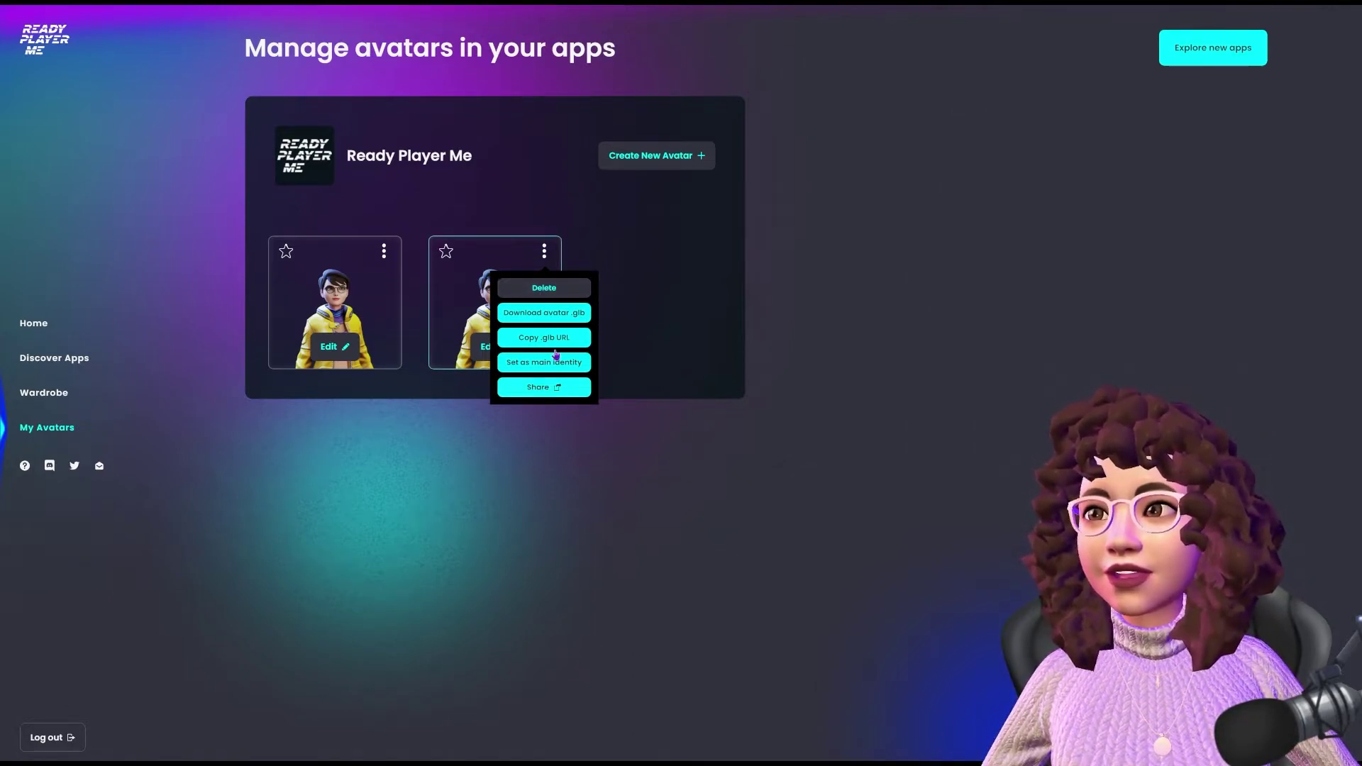
click(541, 318)
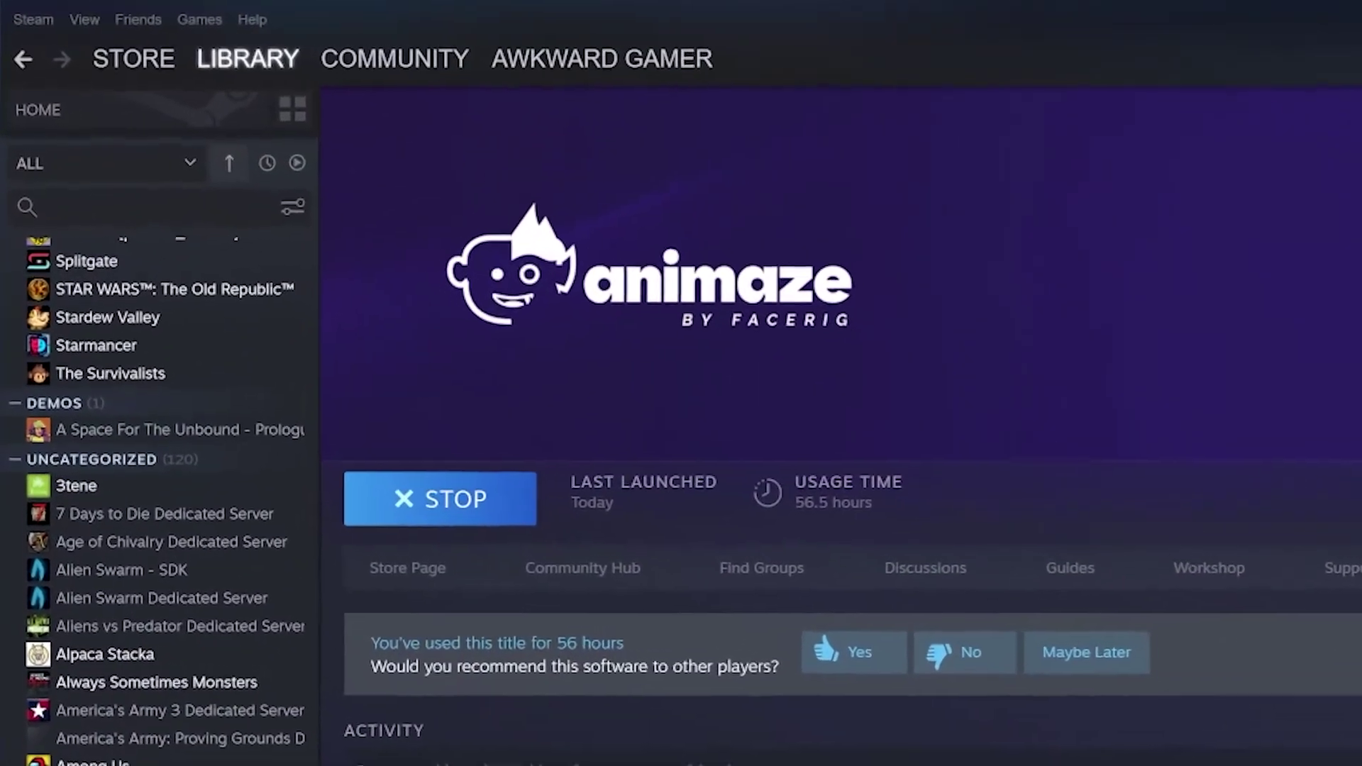
- Set the Steam library filter to list tools together with games and software
click(186, 52)
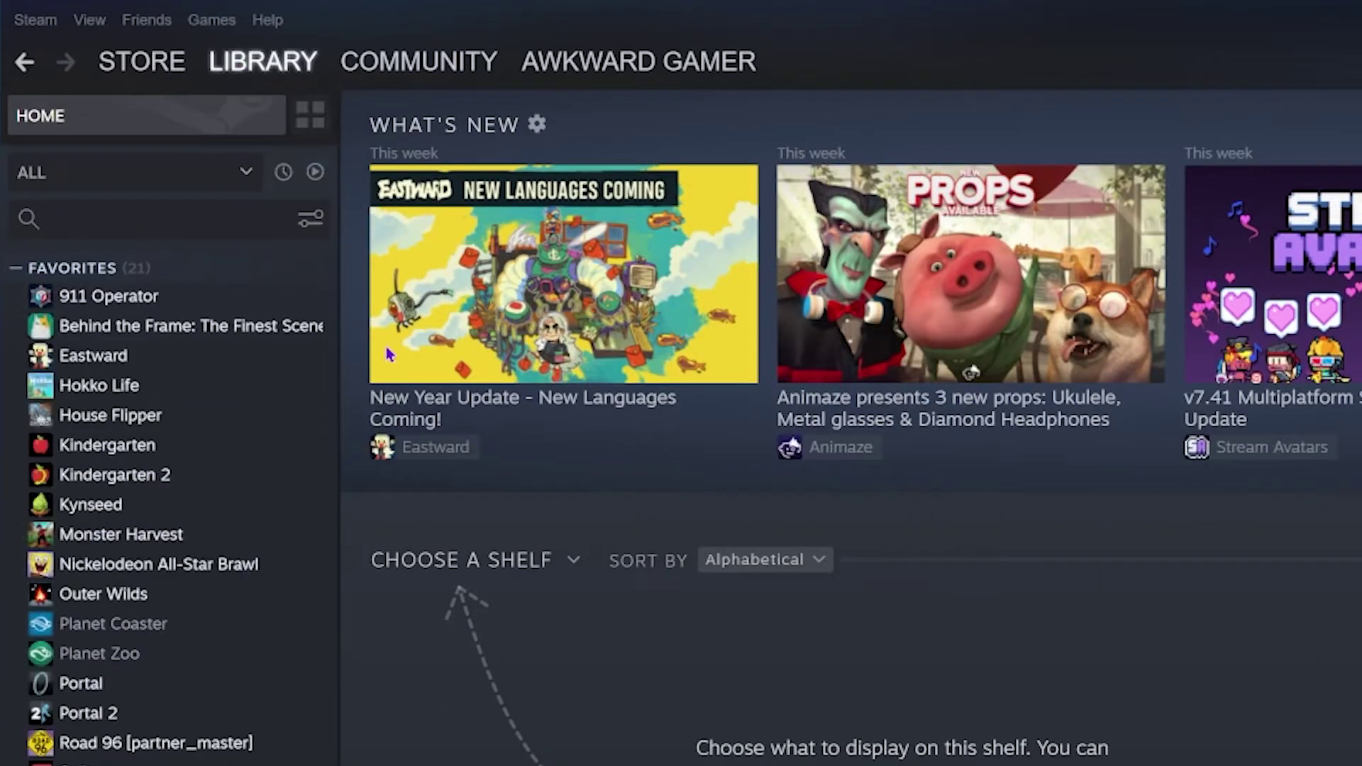
scroll(142, 496, down, 9)
click(107, 696)
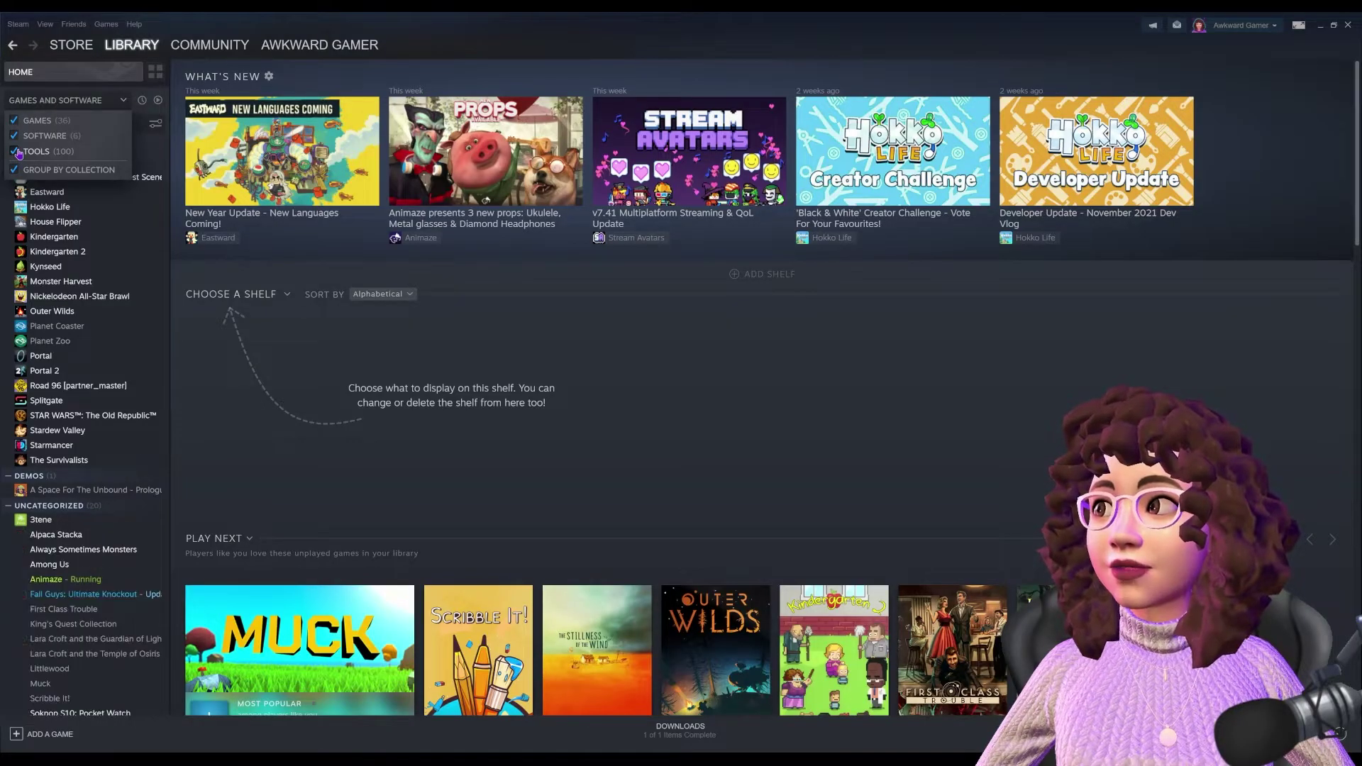
scroll(60, 484, down, 3)
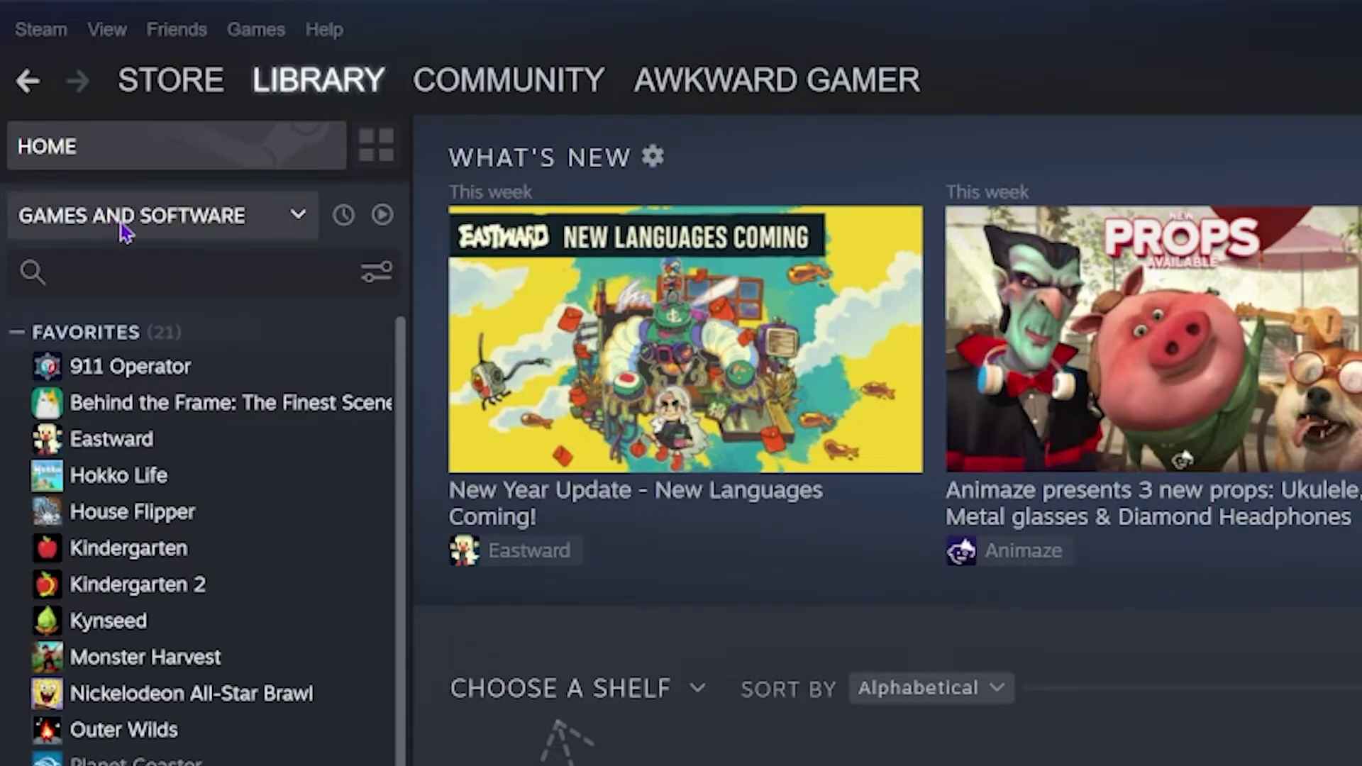
click(65, 103)
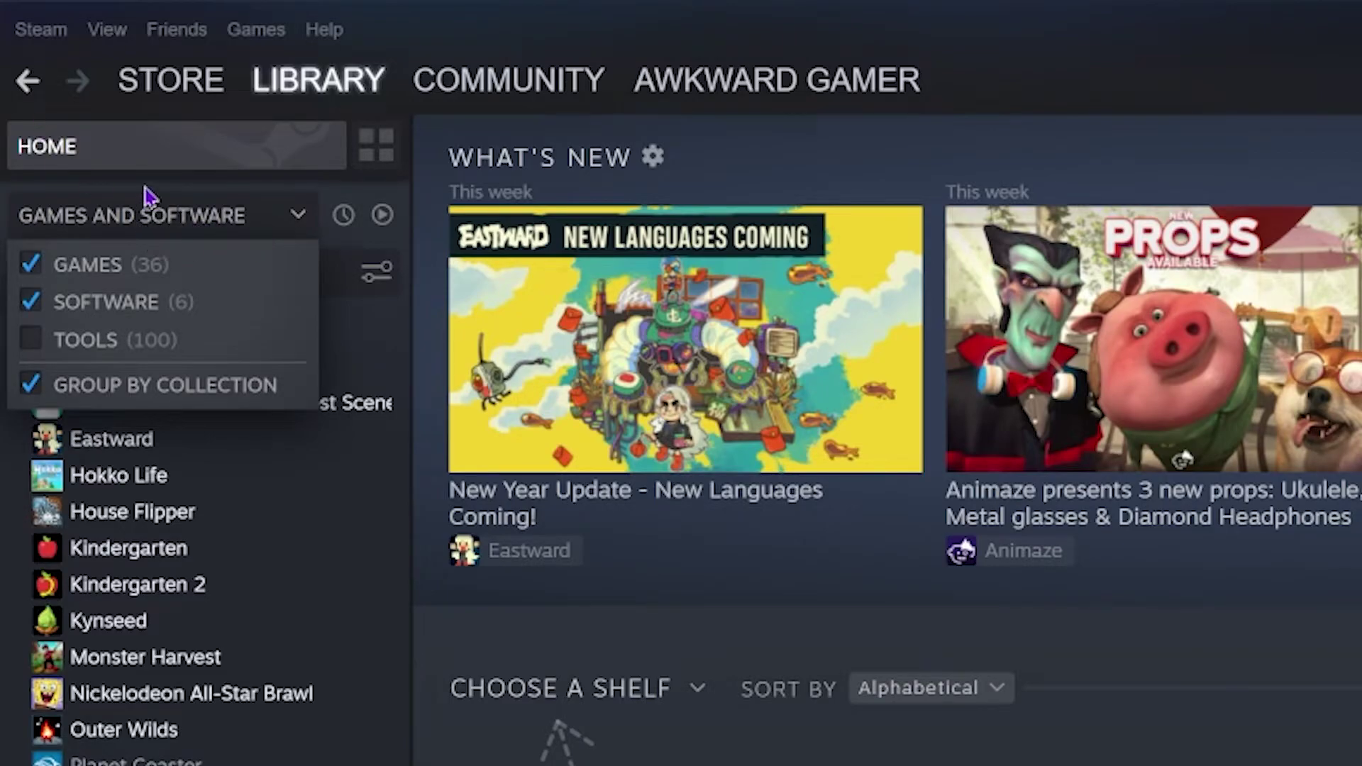
click(30, 338)
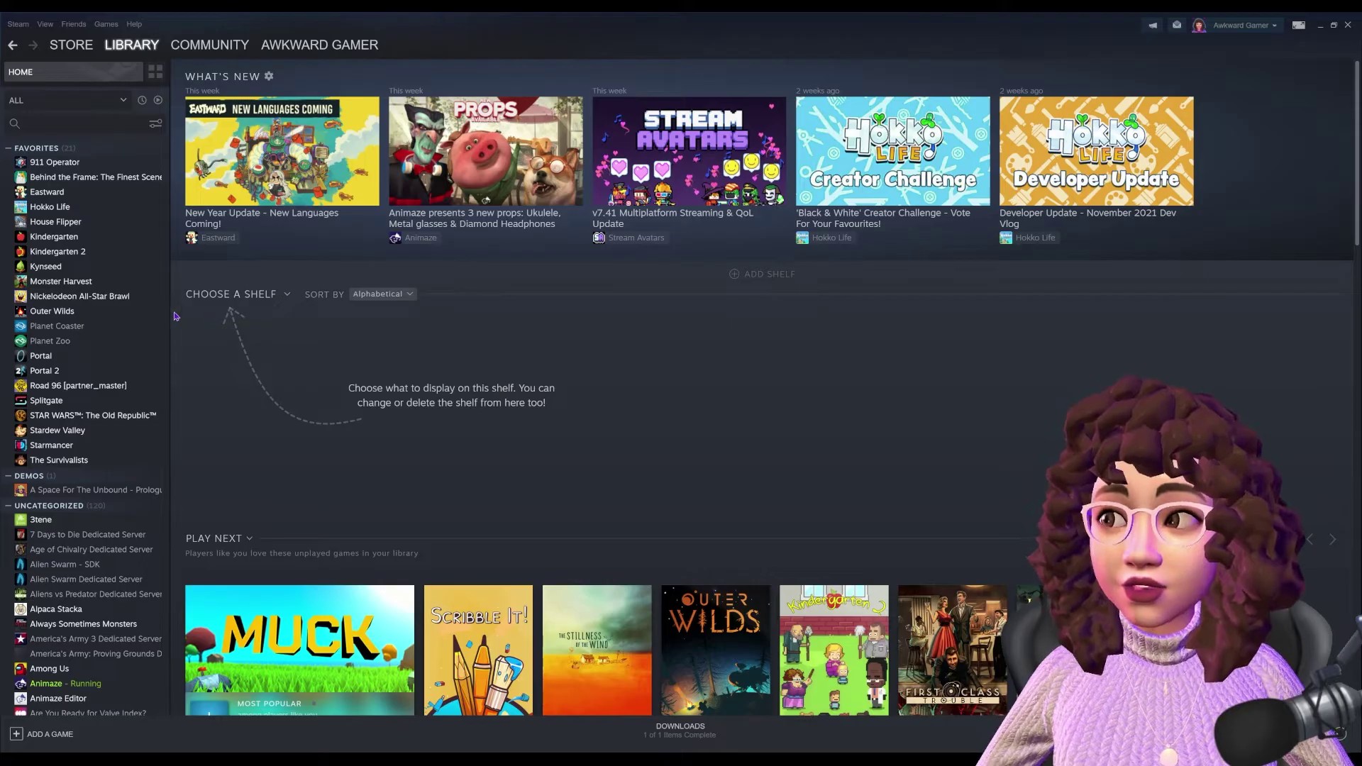
- Find Animaze Editor in the library list, launch it and dismiss the T Pose notice
scroll(86, 319, down, 10)
scroll(71, 319, up, 2)
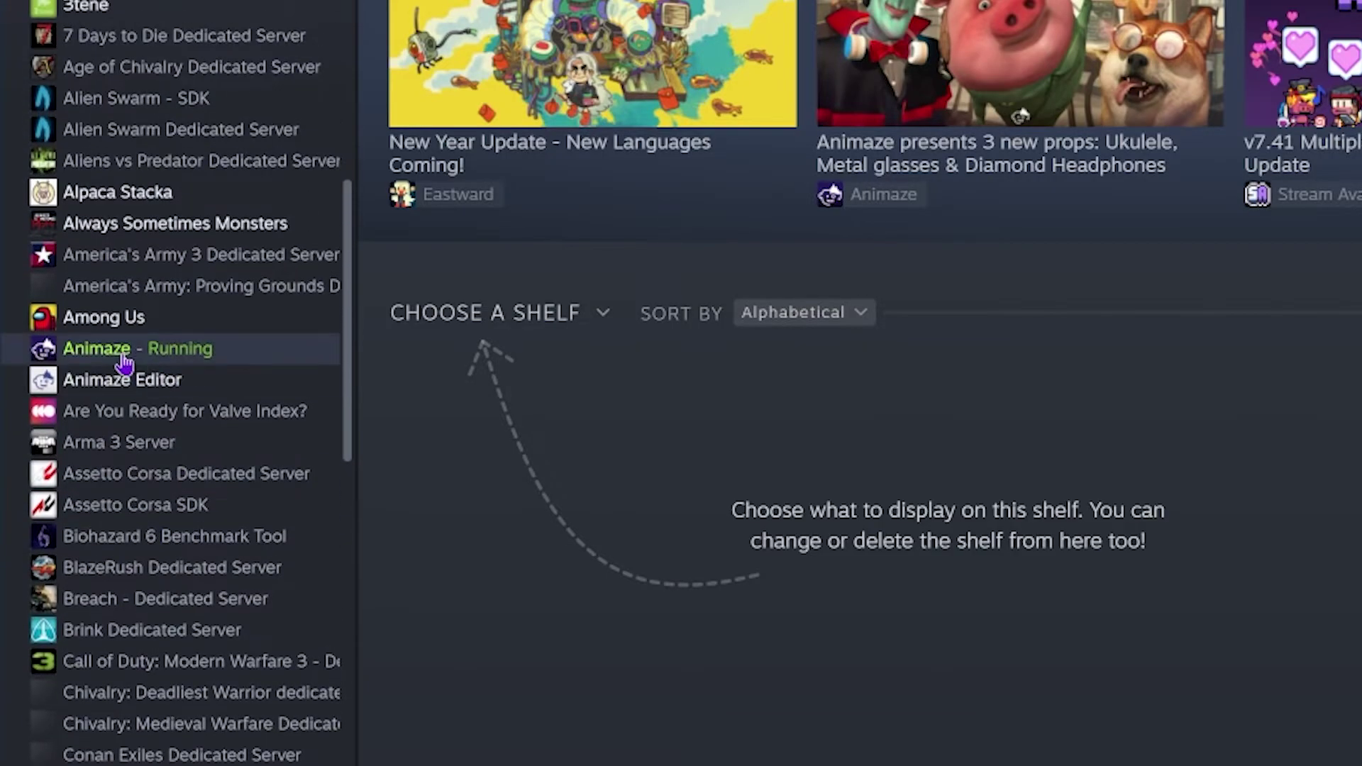
click(123, 358)
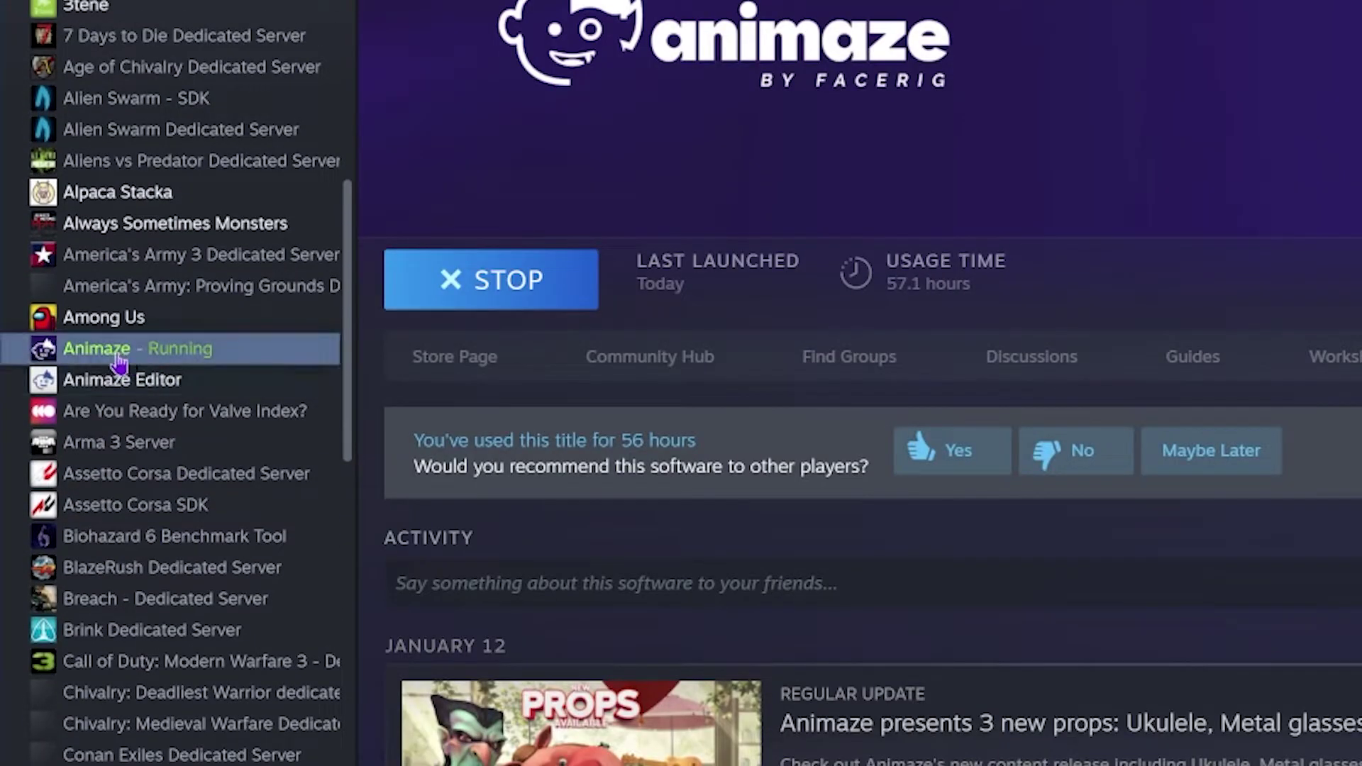
click(183, 388)
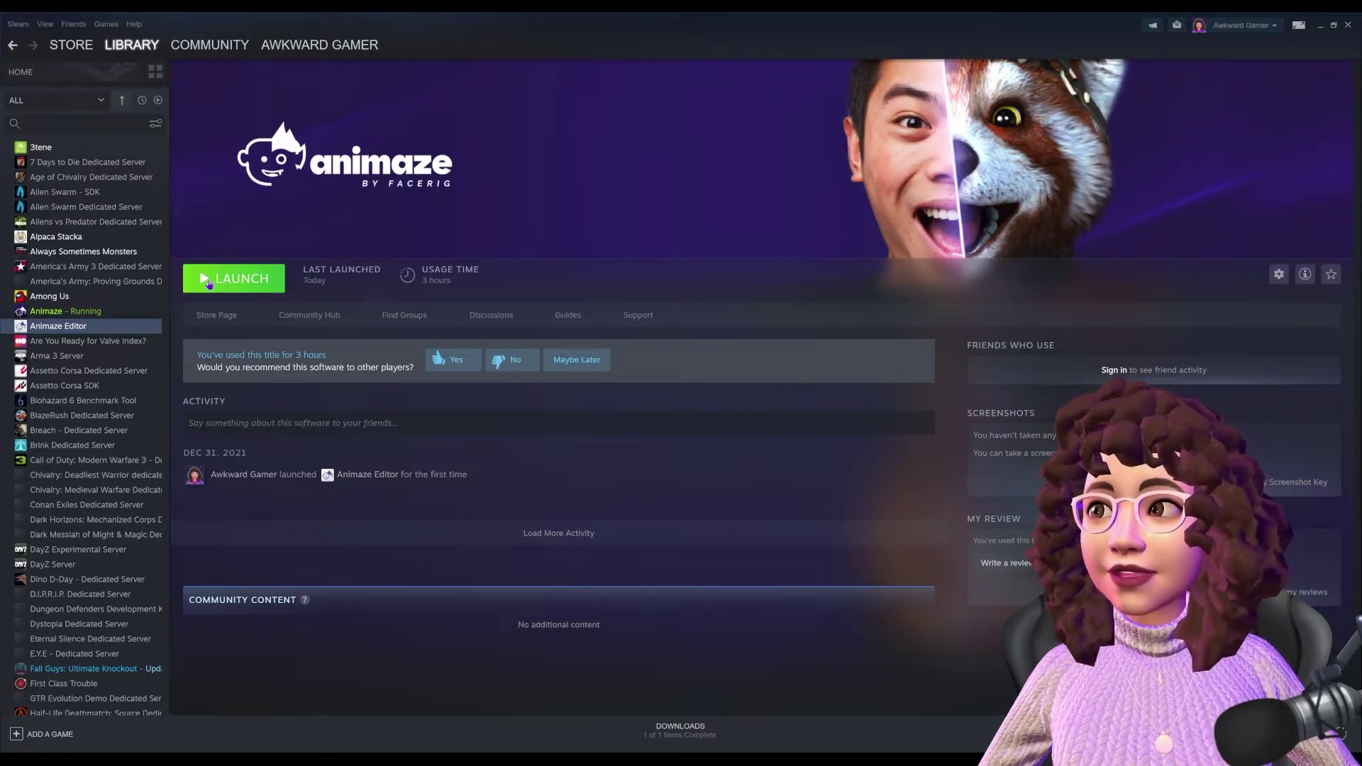
click(208, 283)
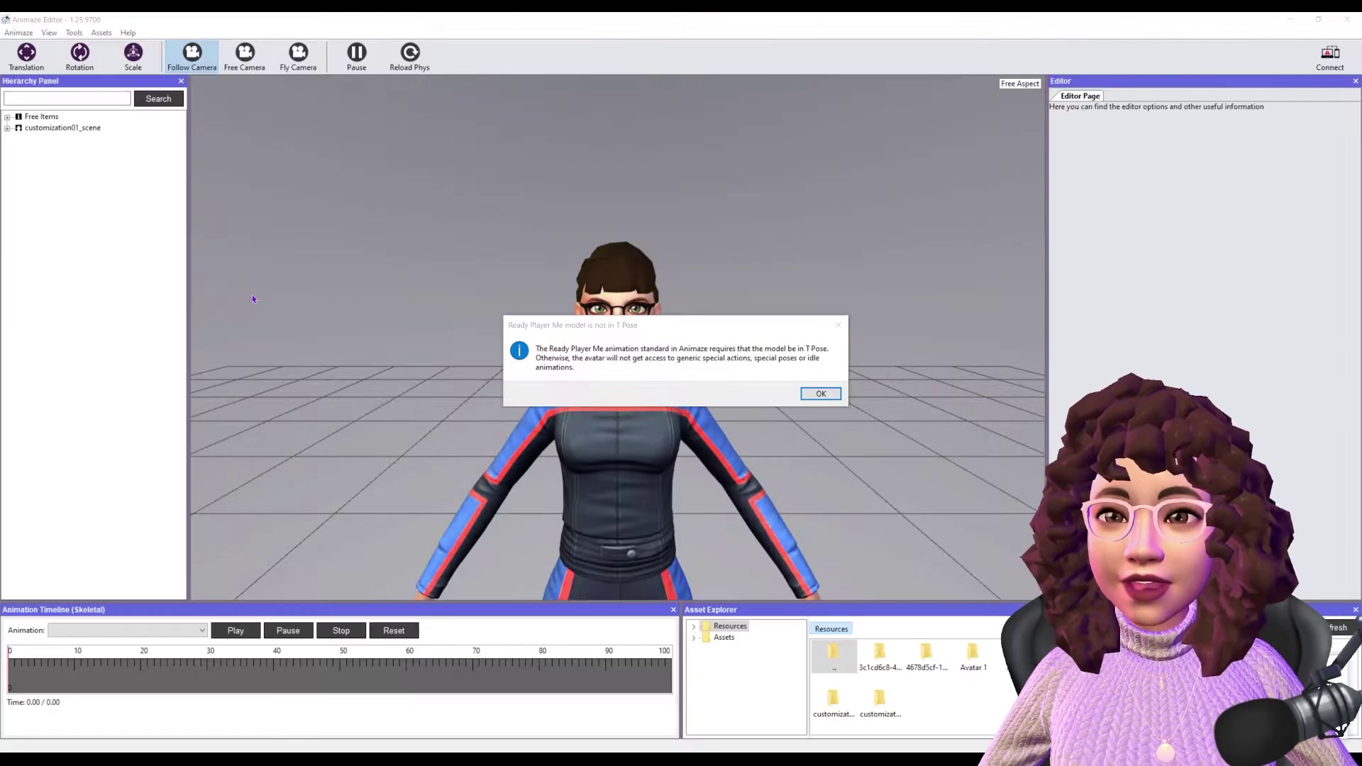
click(815, 393)
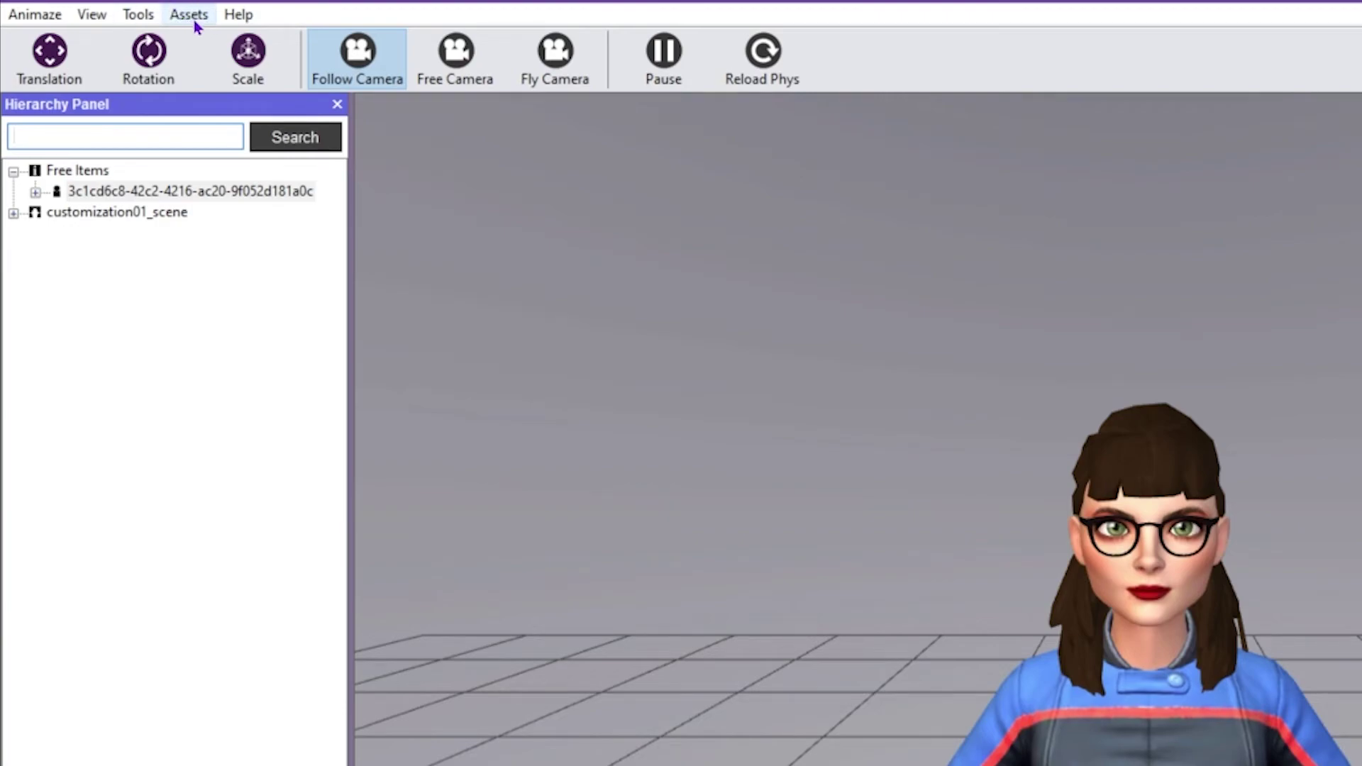
- Import the downloaded Ready Player Me .glb file into the editor as an Avatar3D and close the import log
click(189, 16)
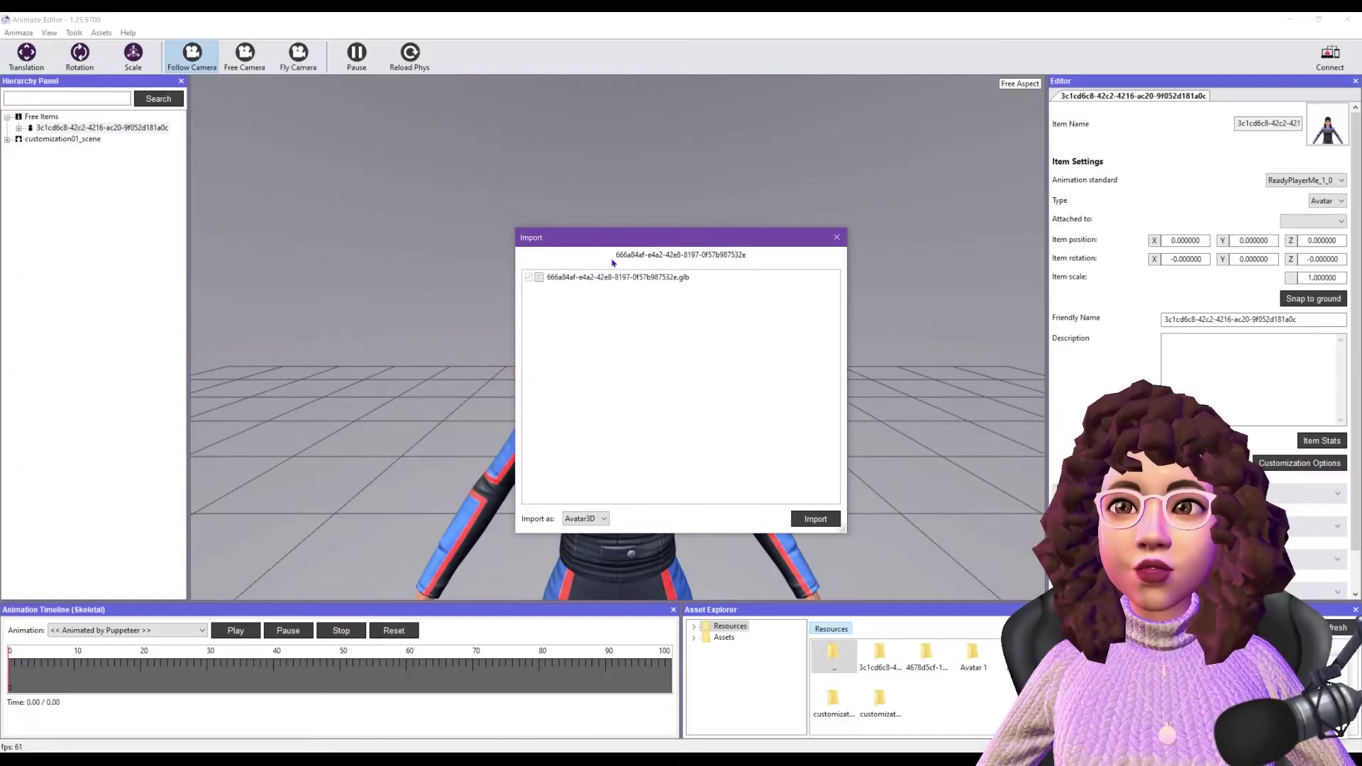
drag(612, 236, 589, 222)
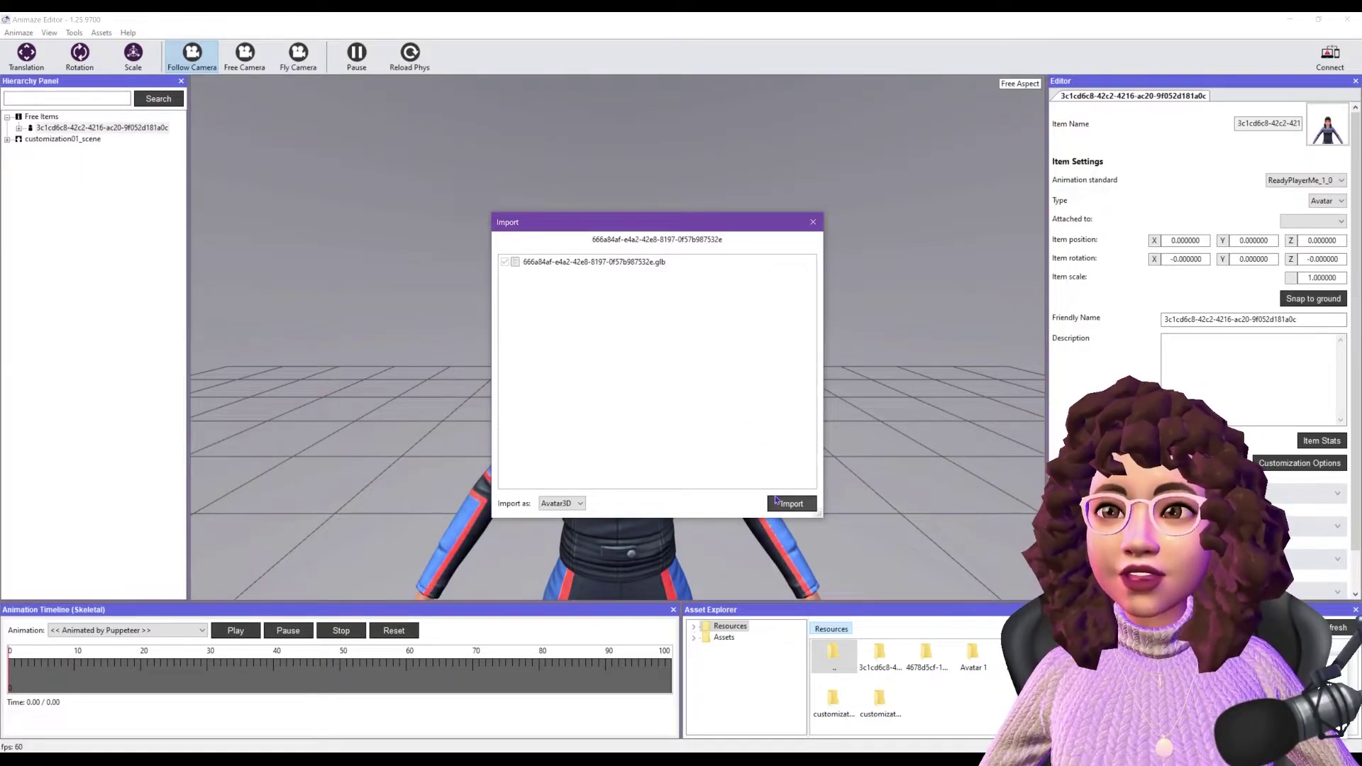
click(559, 505)
click(561, 515)
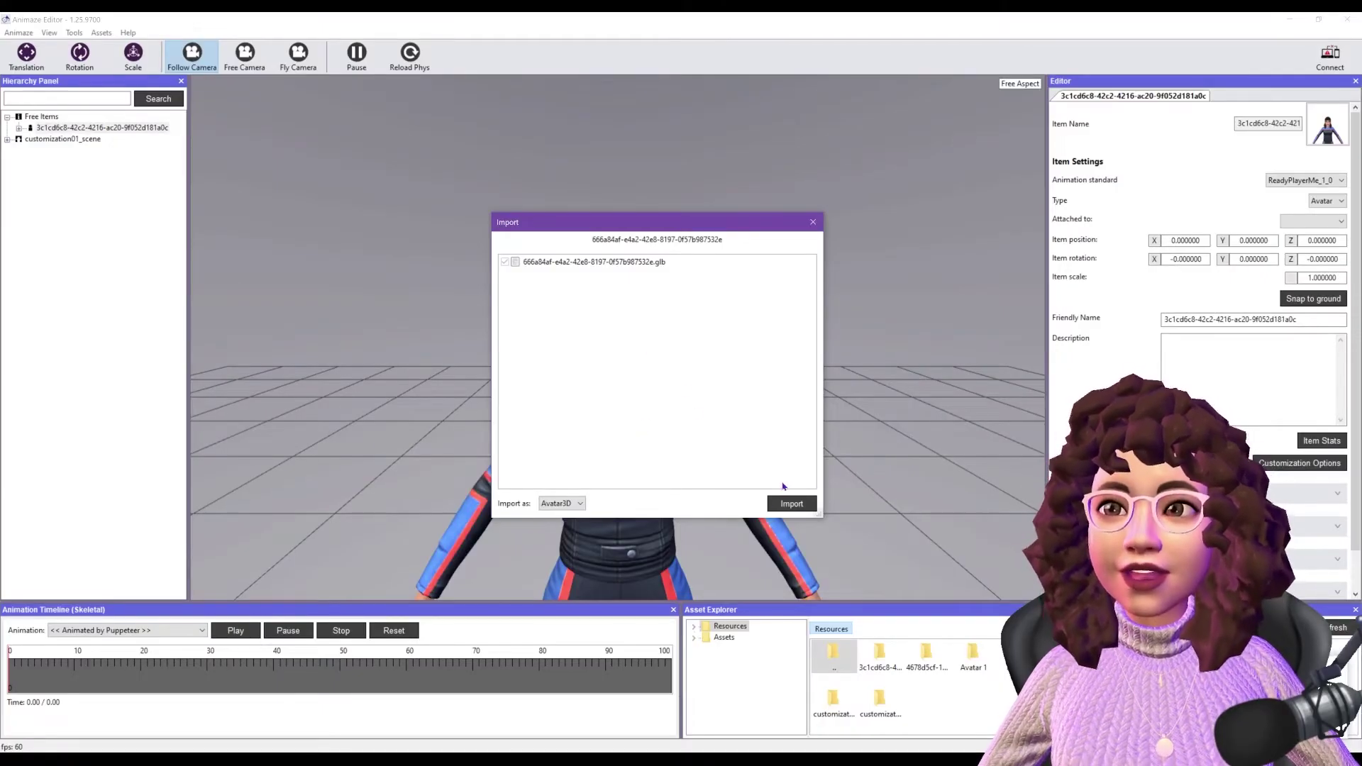
click(792, 503)
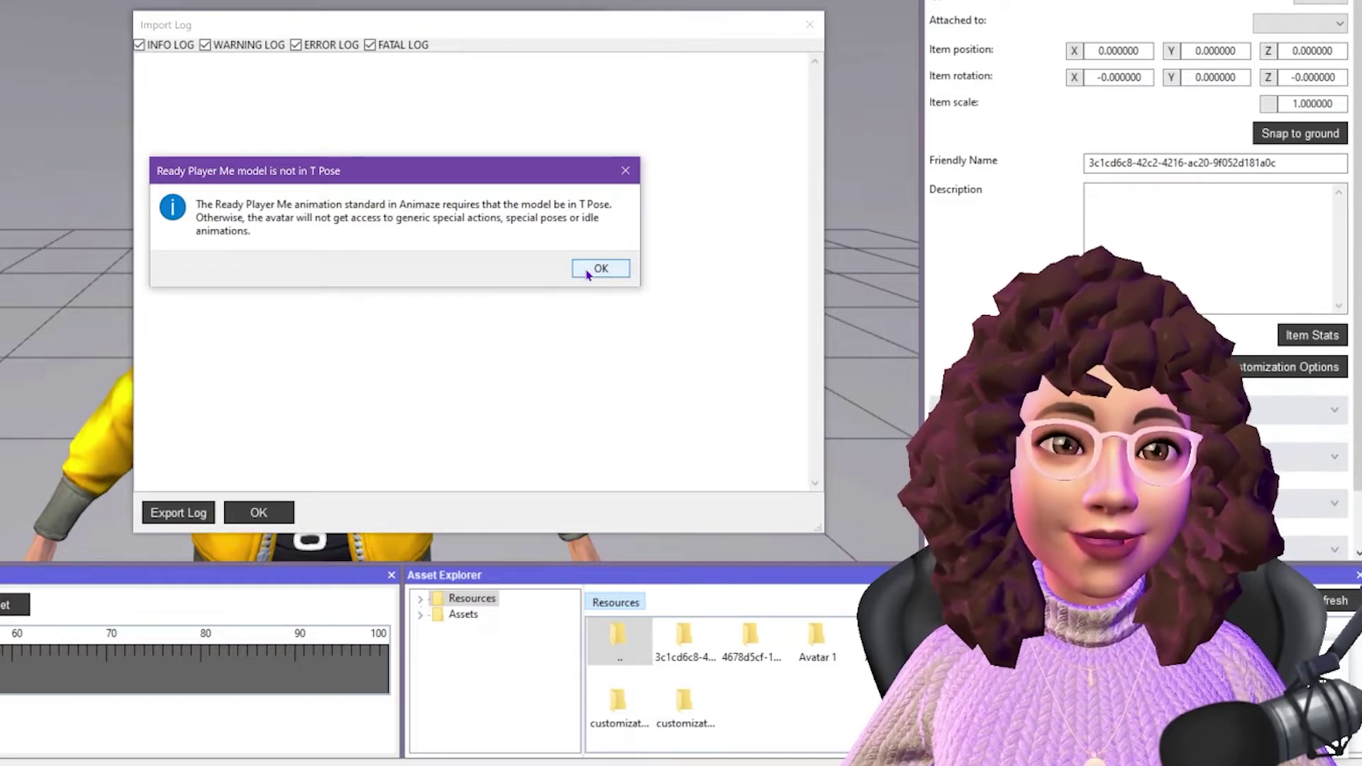
click(599, 267)
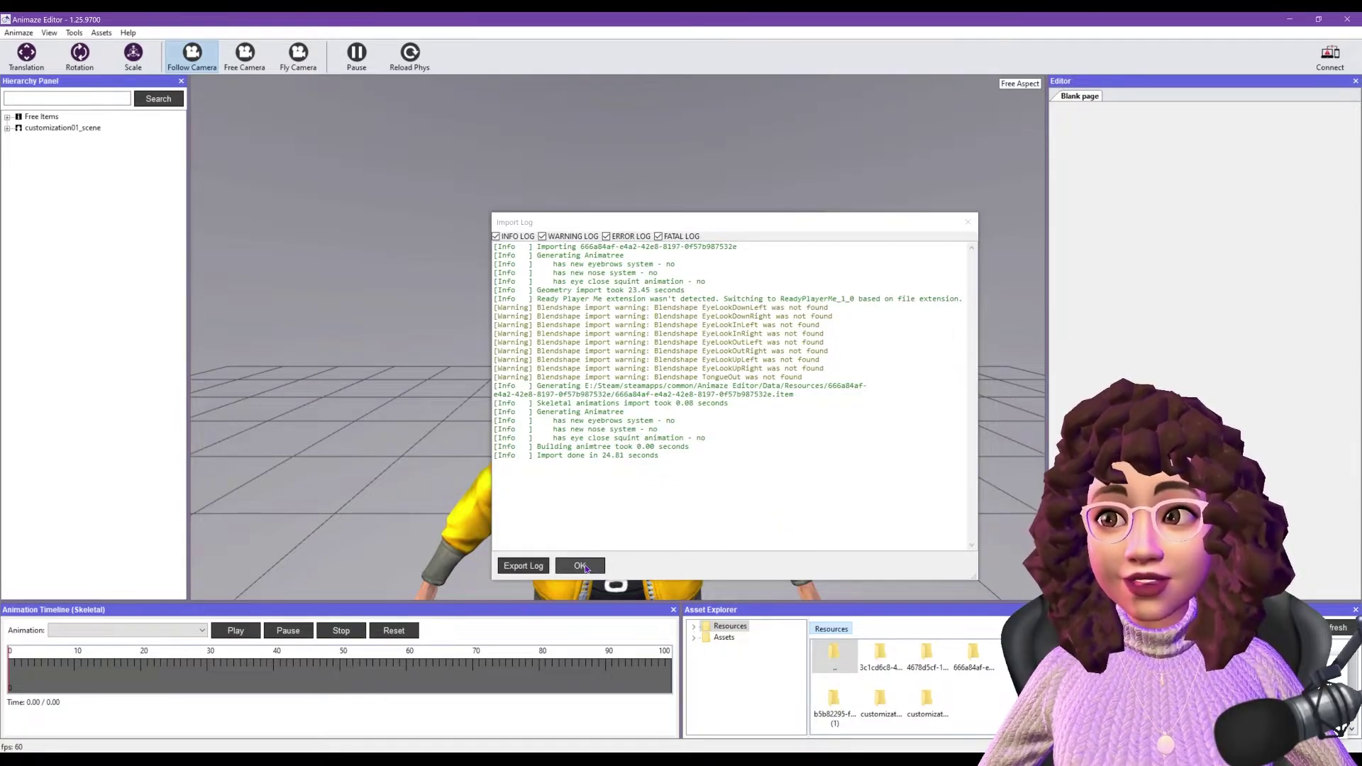
click(580, 566)
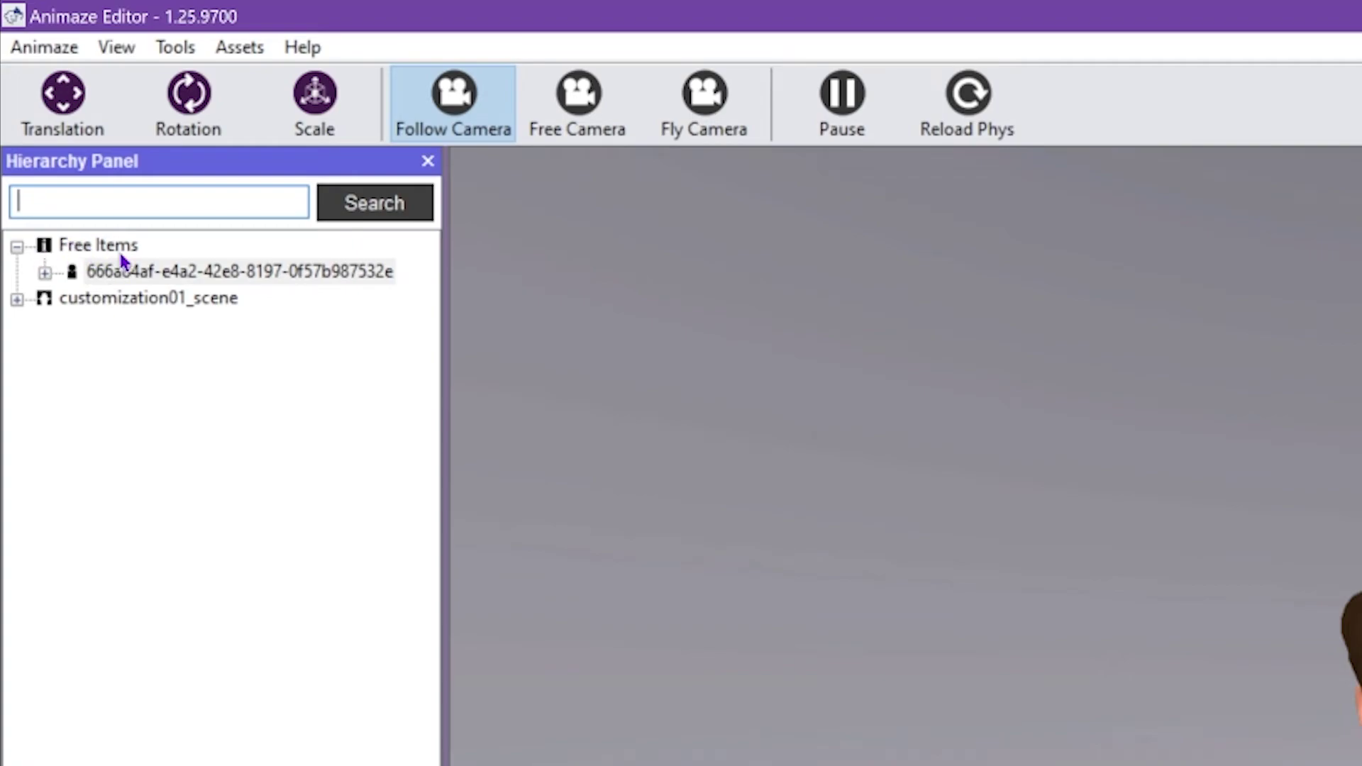
- Export the imported yellow-jacket avatar as a bundle, saving the item first, and quit the editor
right_click(168, 277)
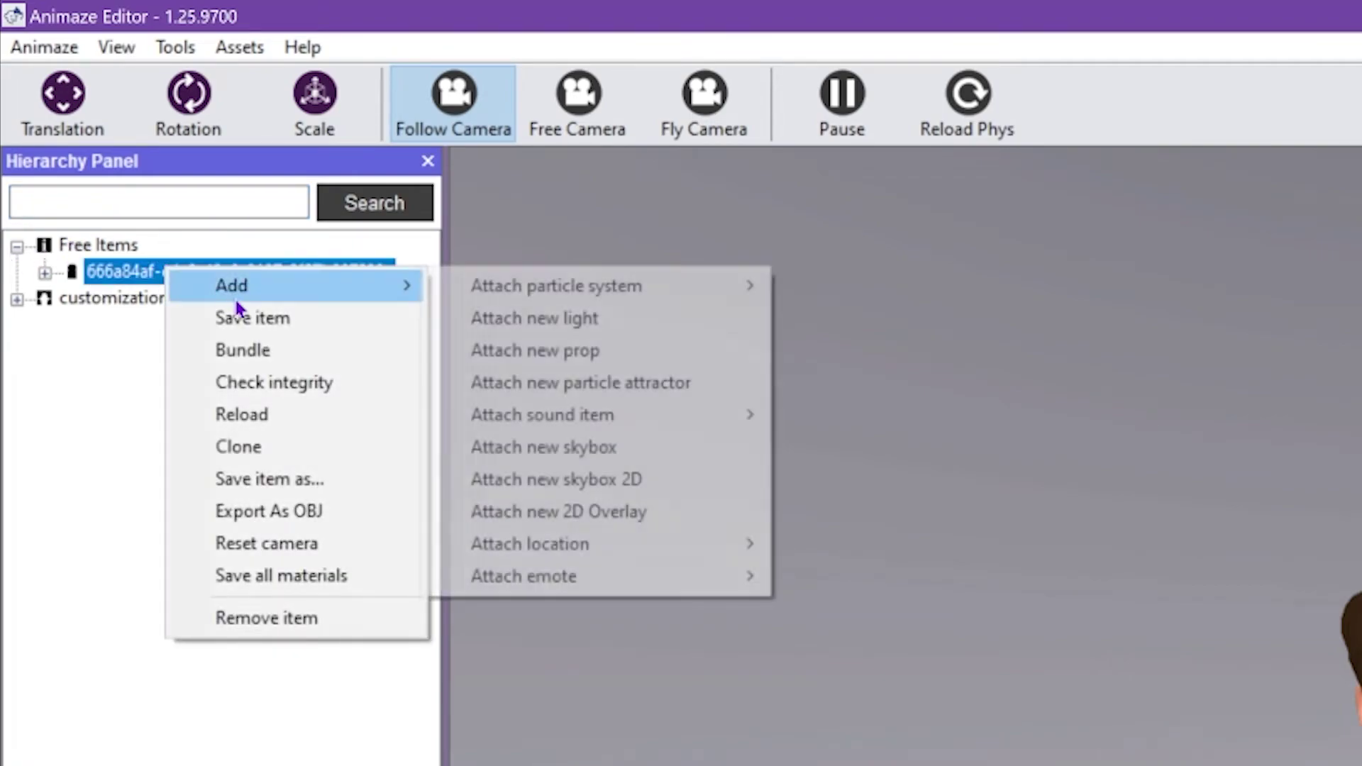
click(286, 357)
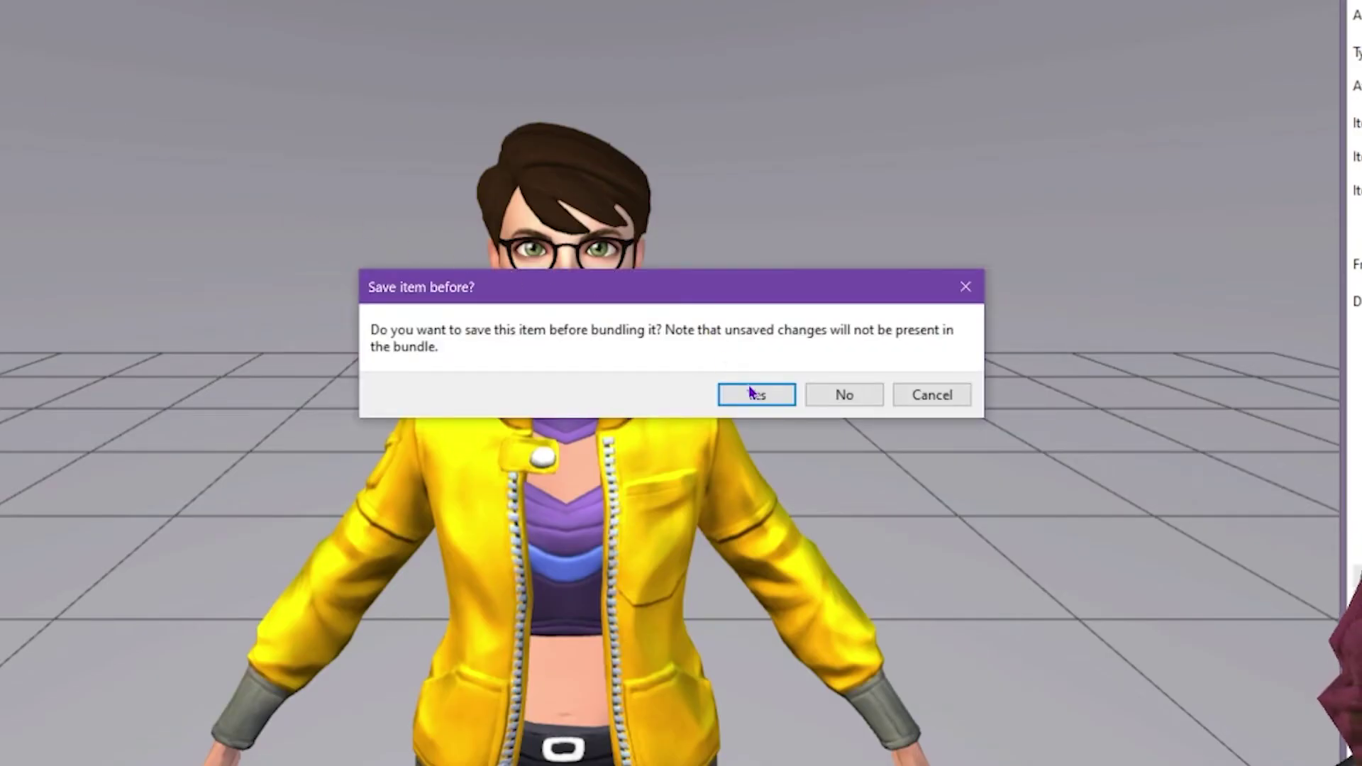
click(758, 396)
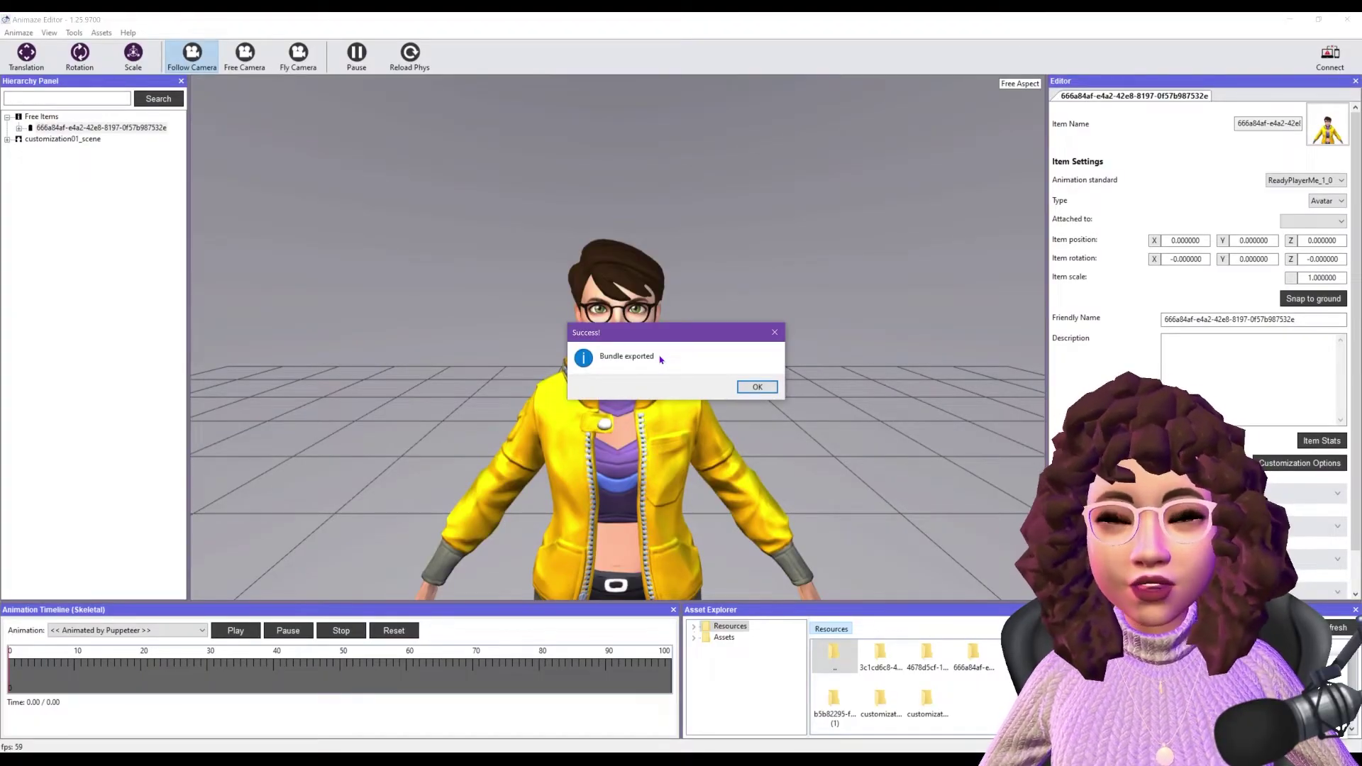
click(757, 387)
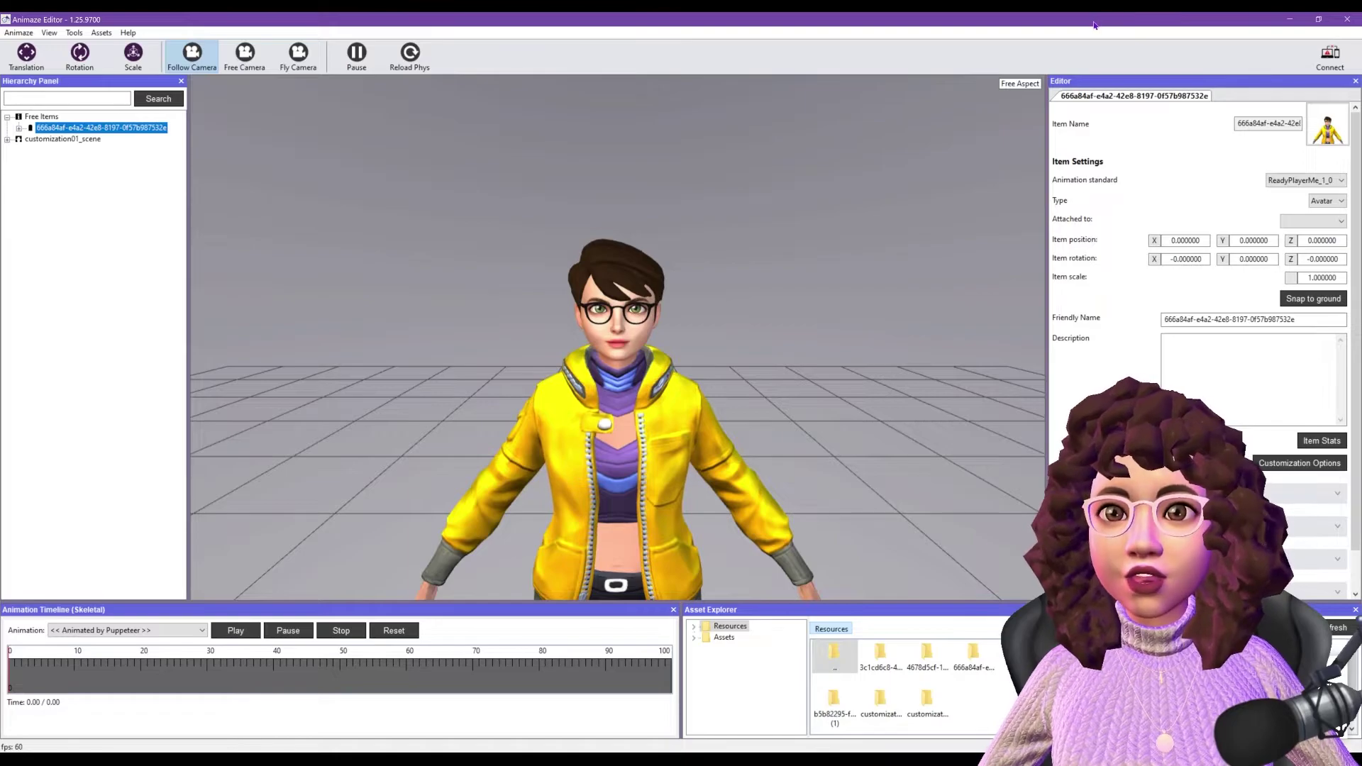
click(1346, 19)
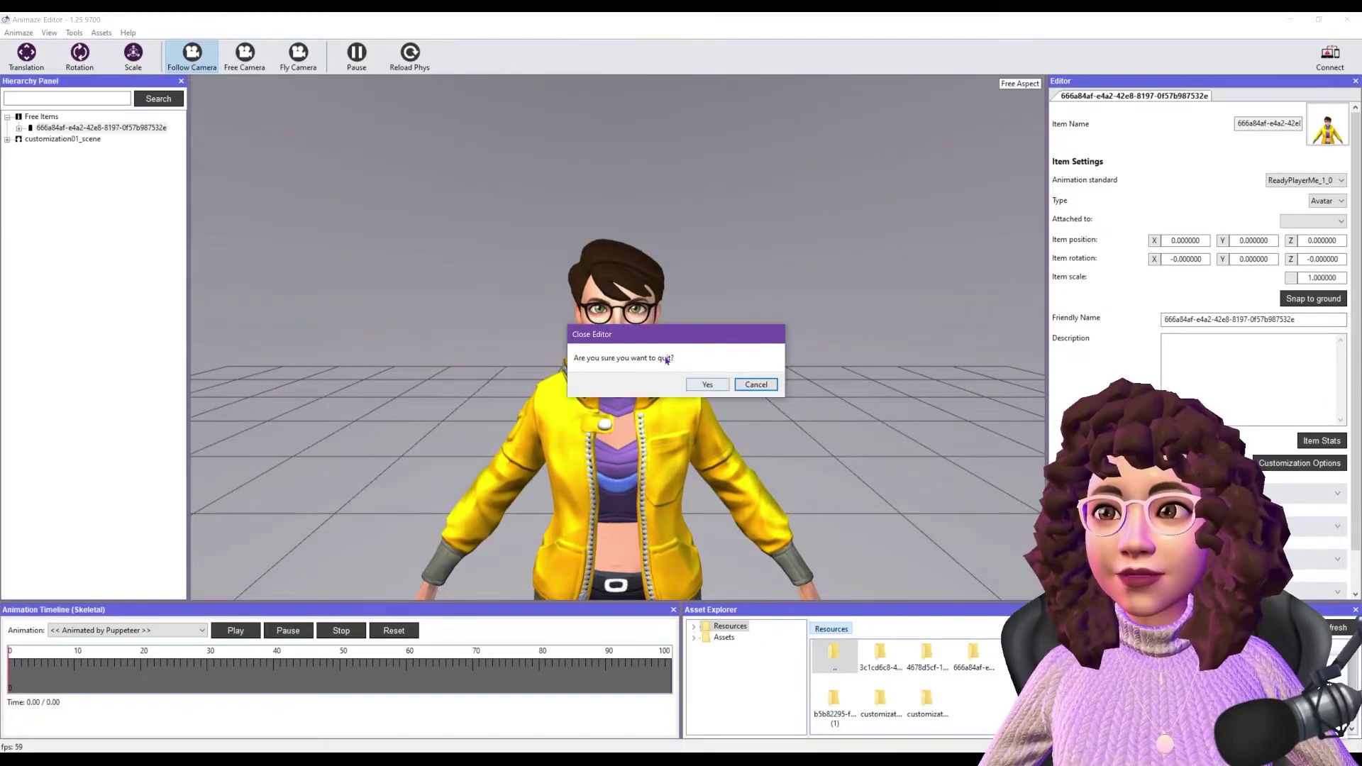
click(718, 385)
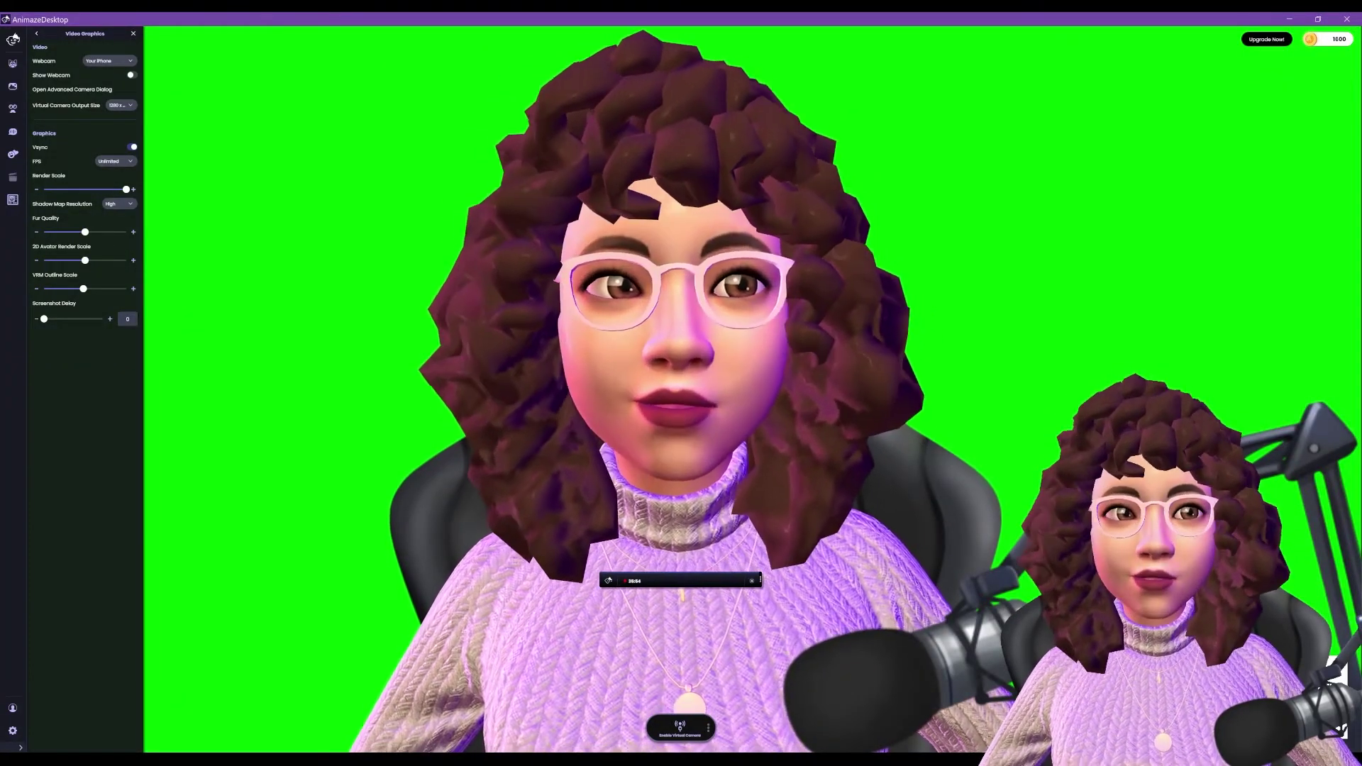
- In Animaze, add the bundled 666a84af-e4a2-42e8-8197-0f57b987532e.avatar file to My Avatars
click(36, 34)
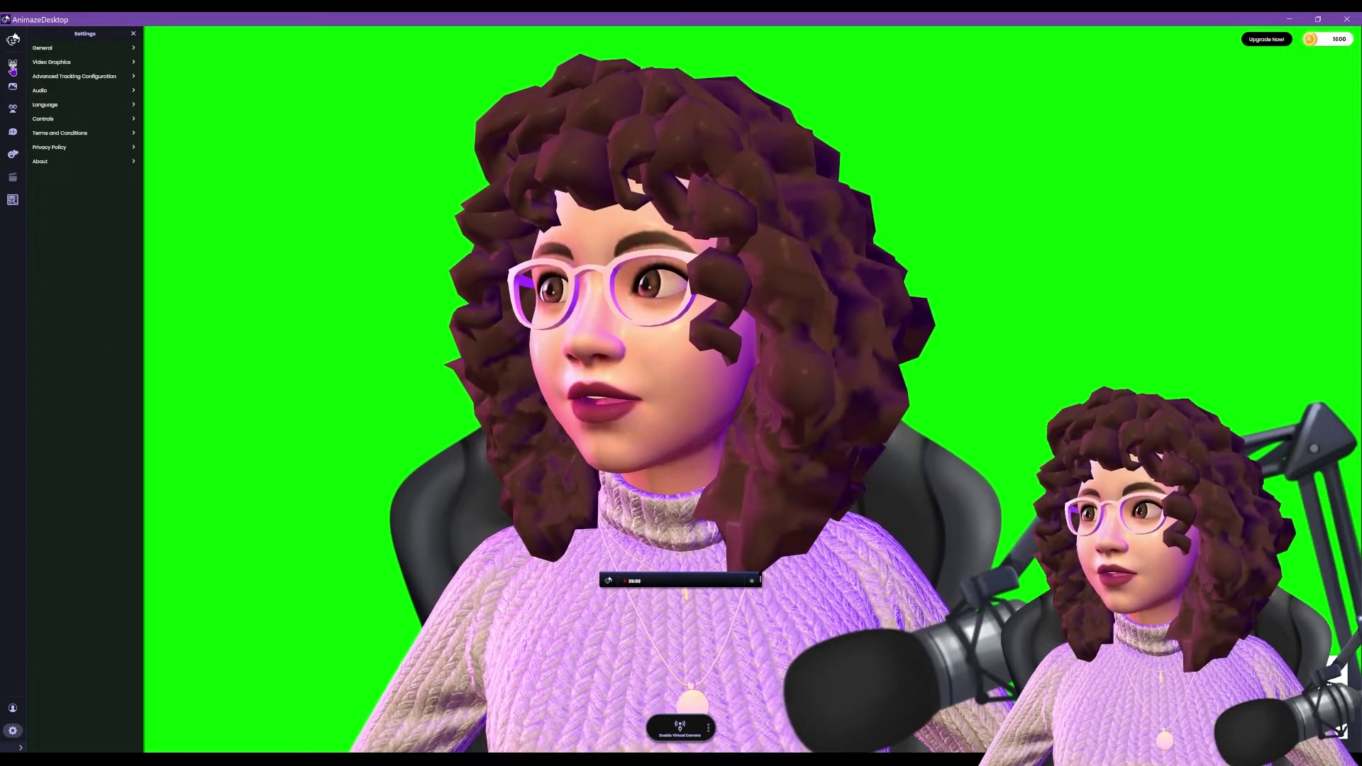
click(13, 64)
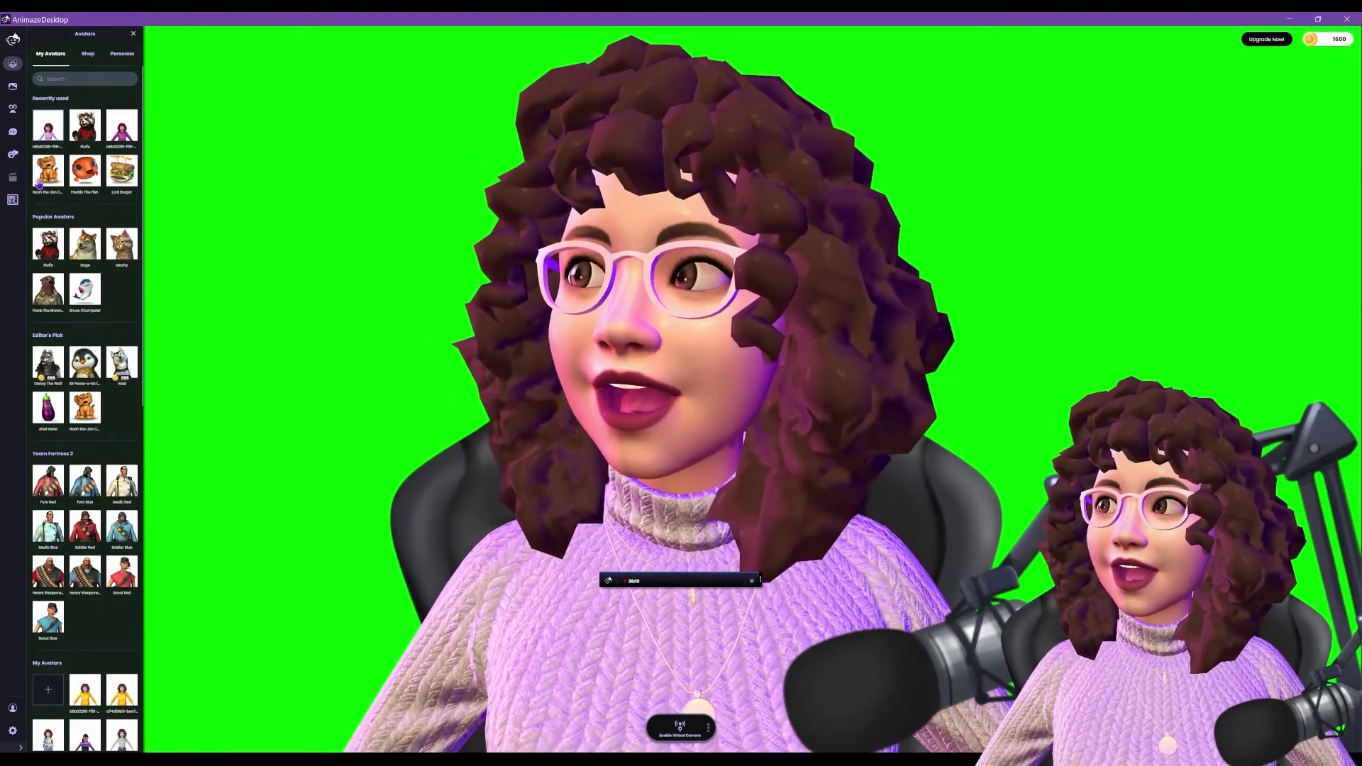
scroll(74, 430, down, 4)
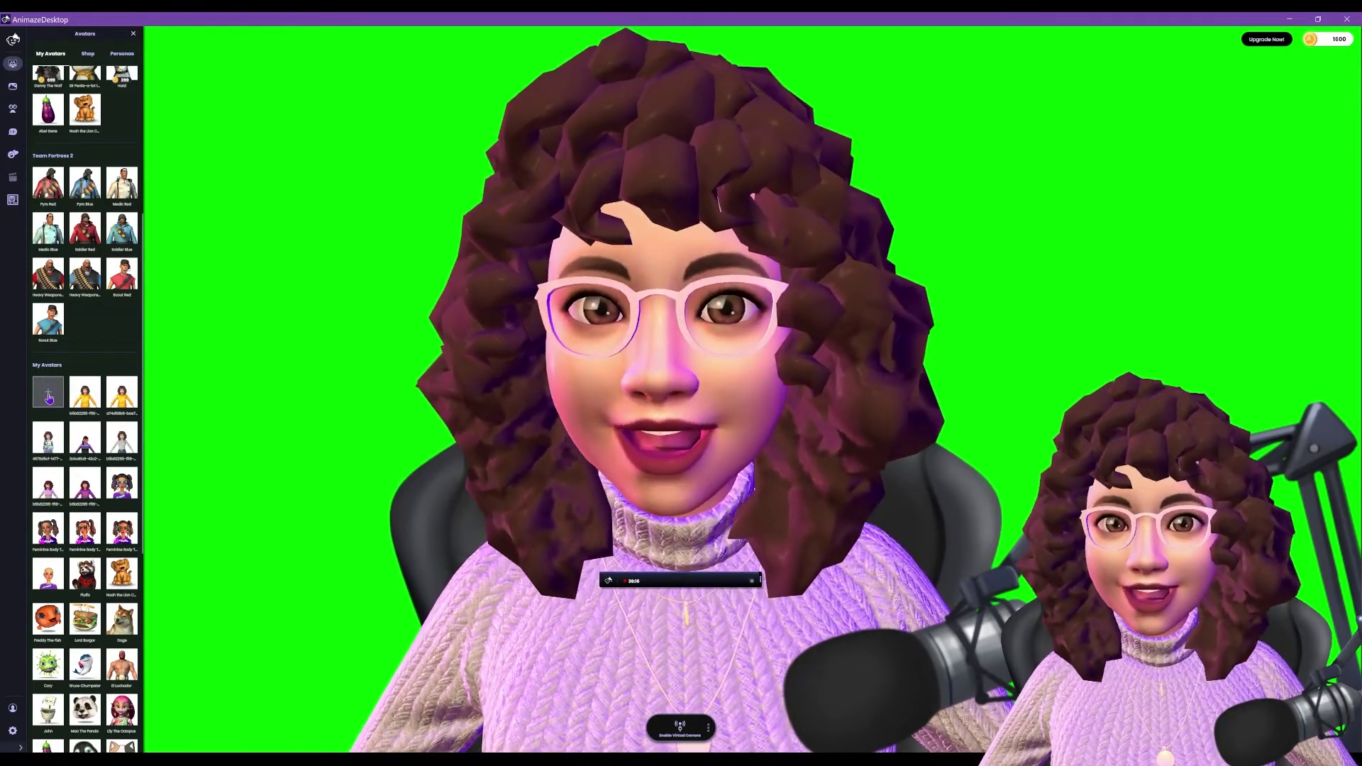
click(47, 399)
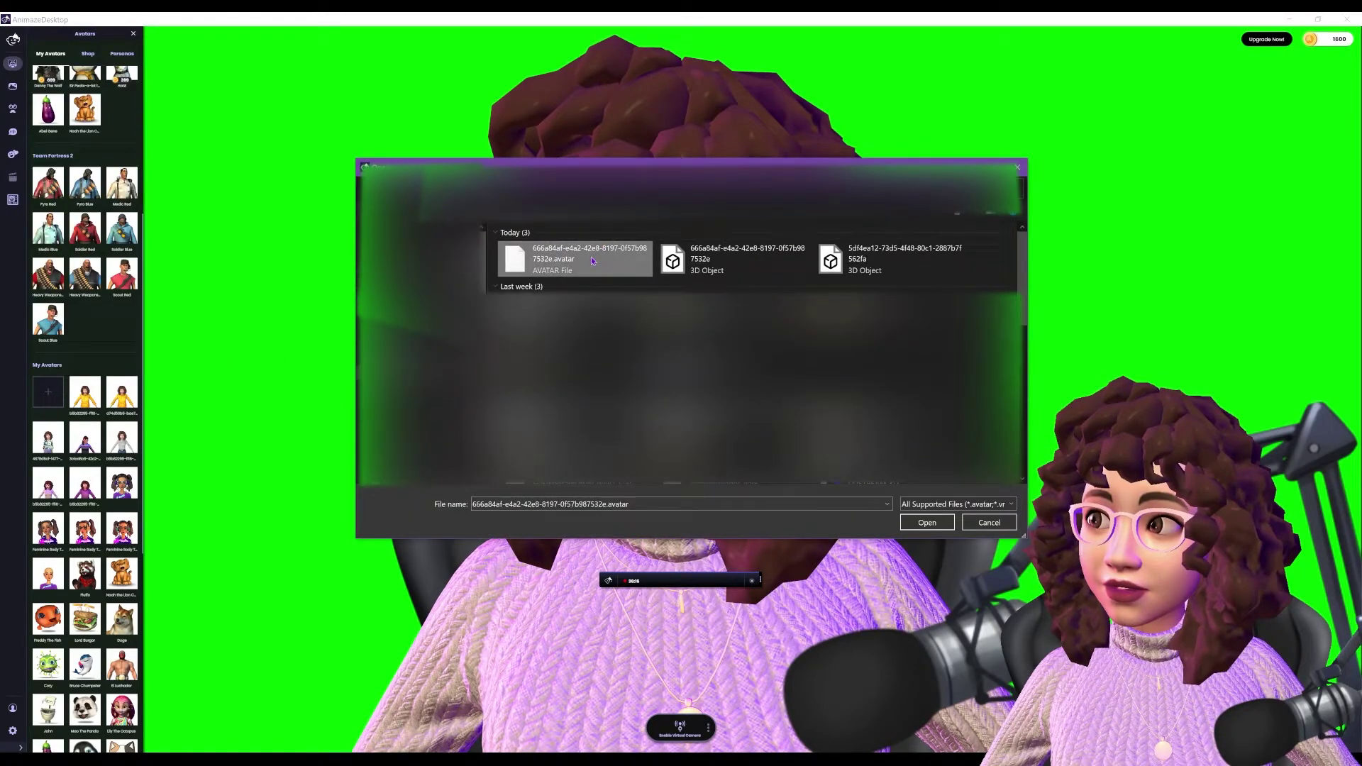
click(927, 522)
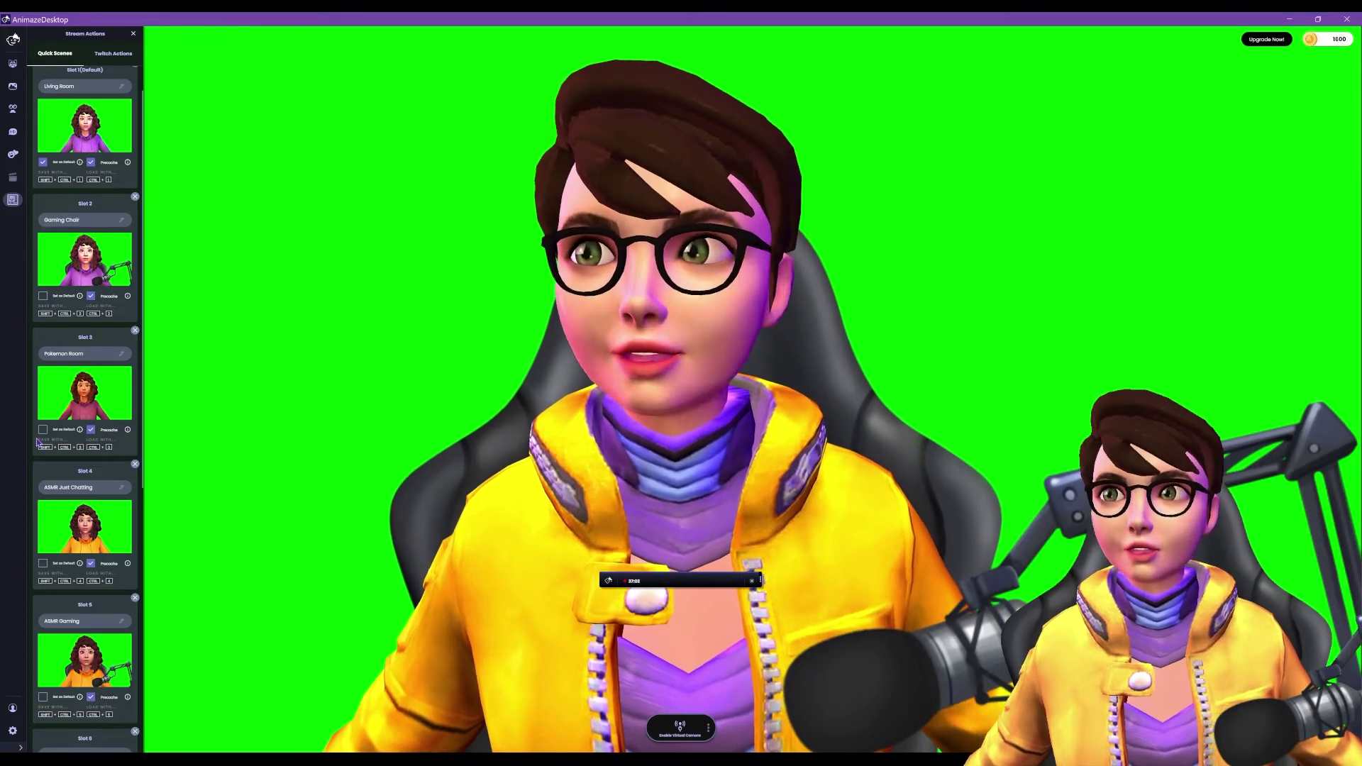
- Look through the saved quick scene slots and open the advanced tracking configuration
scroll(78, 577, down, 3)
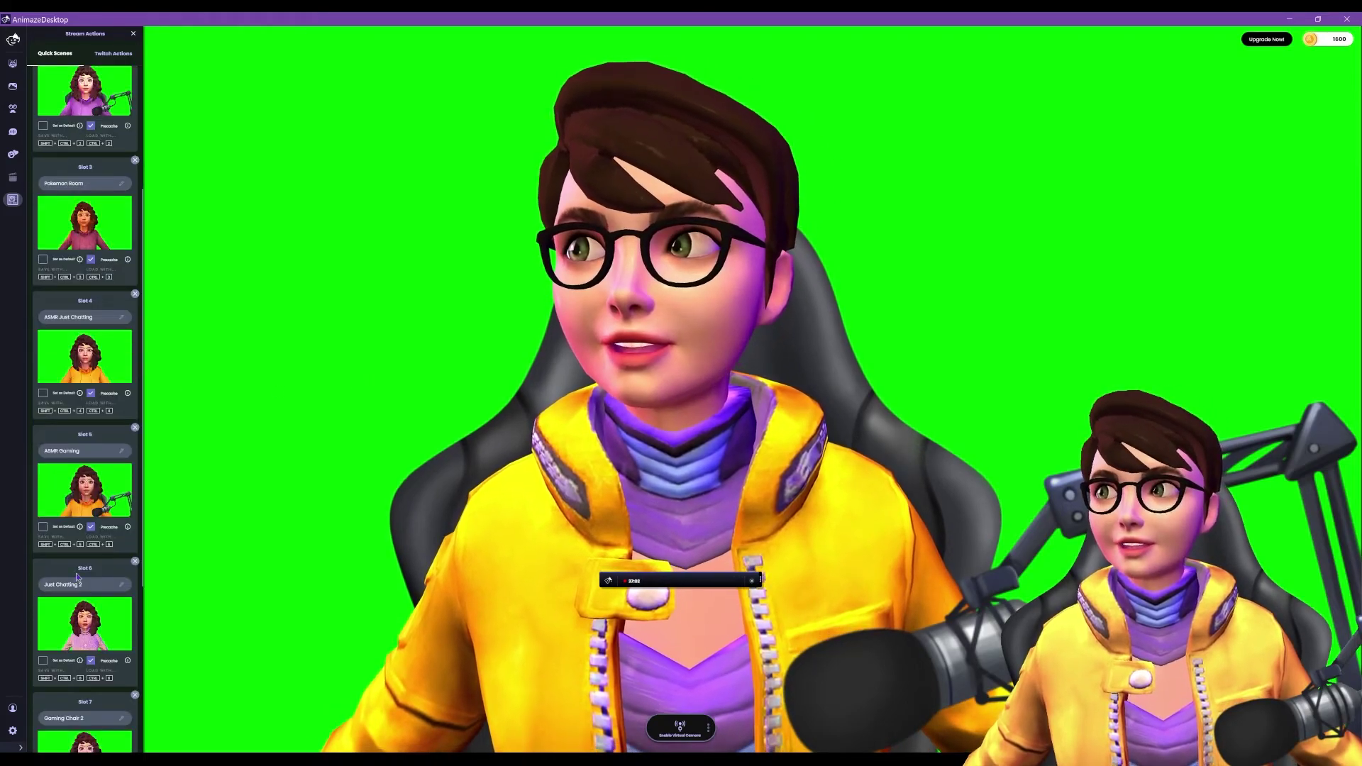
scroll(78, 576, down, 3)
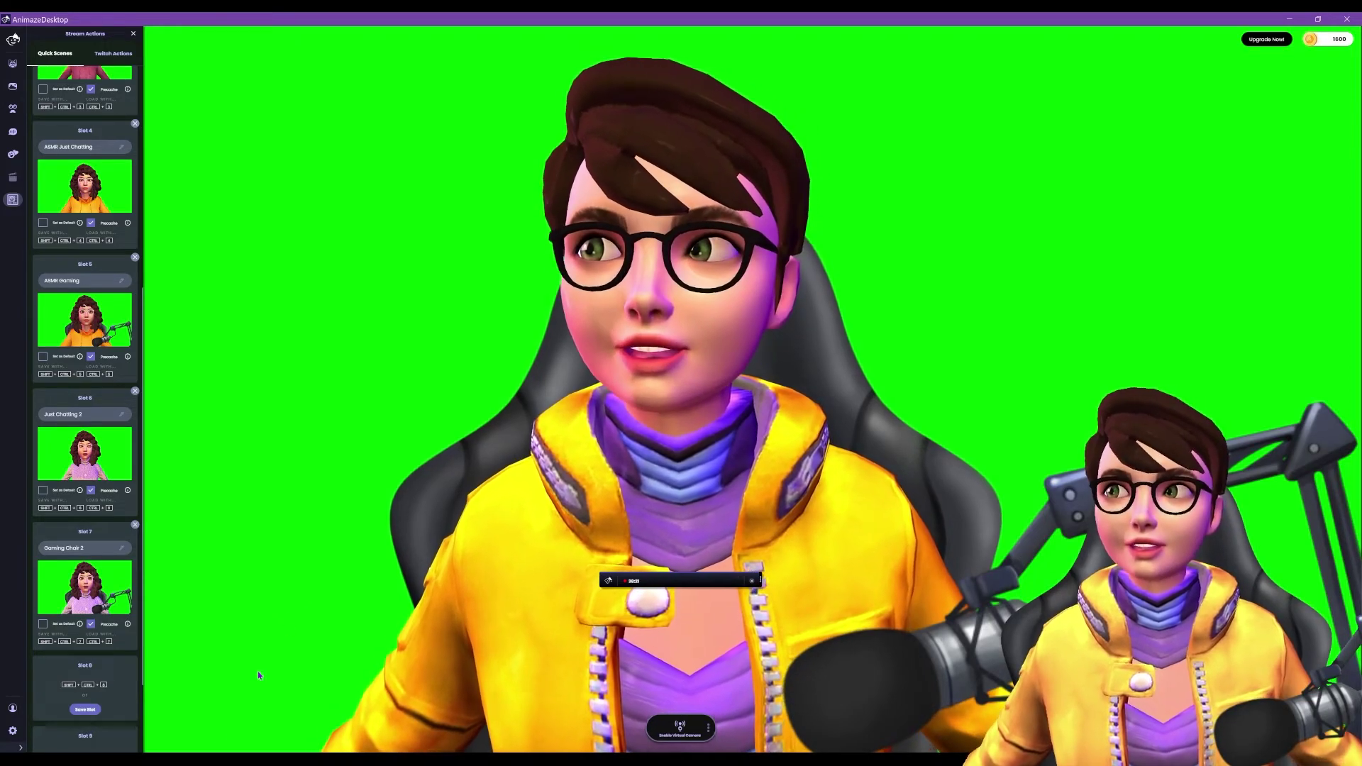
click(13, 730)
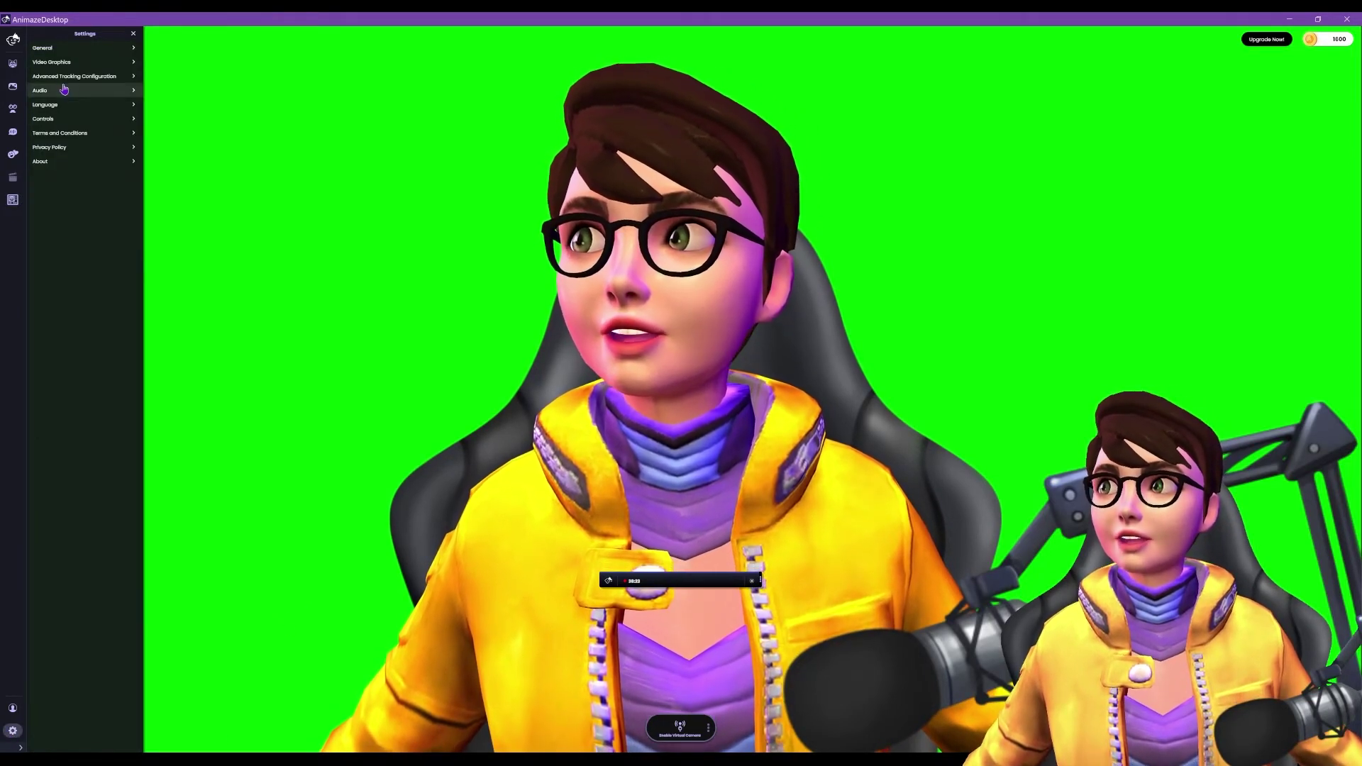
click(71, 76)
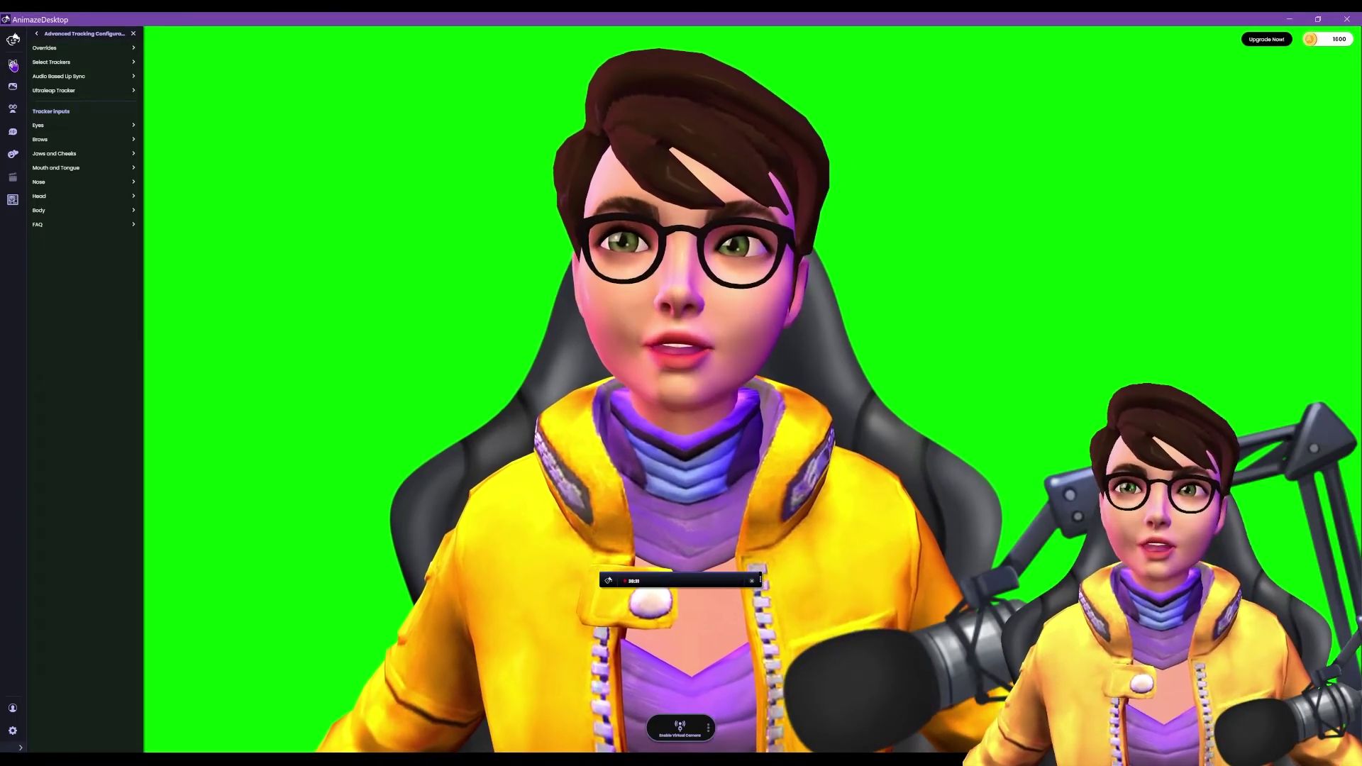
- Open the texture customizations of the yellow-jacket avatar and look through its downloadable eye, body, hair and outfit textures
click(14, 64)
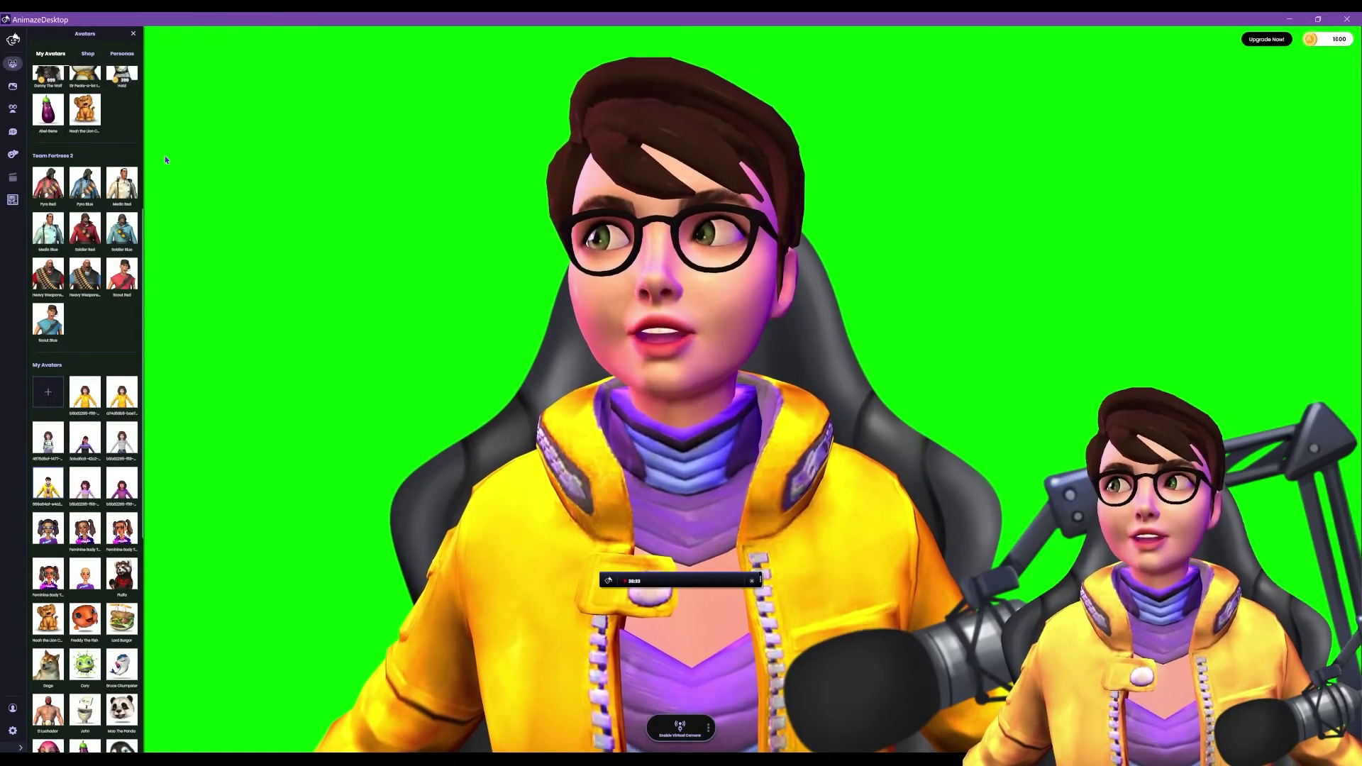
scroll(93, 424, up, 5)
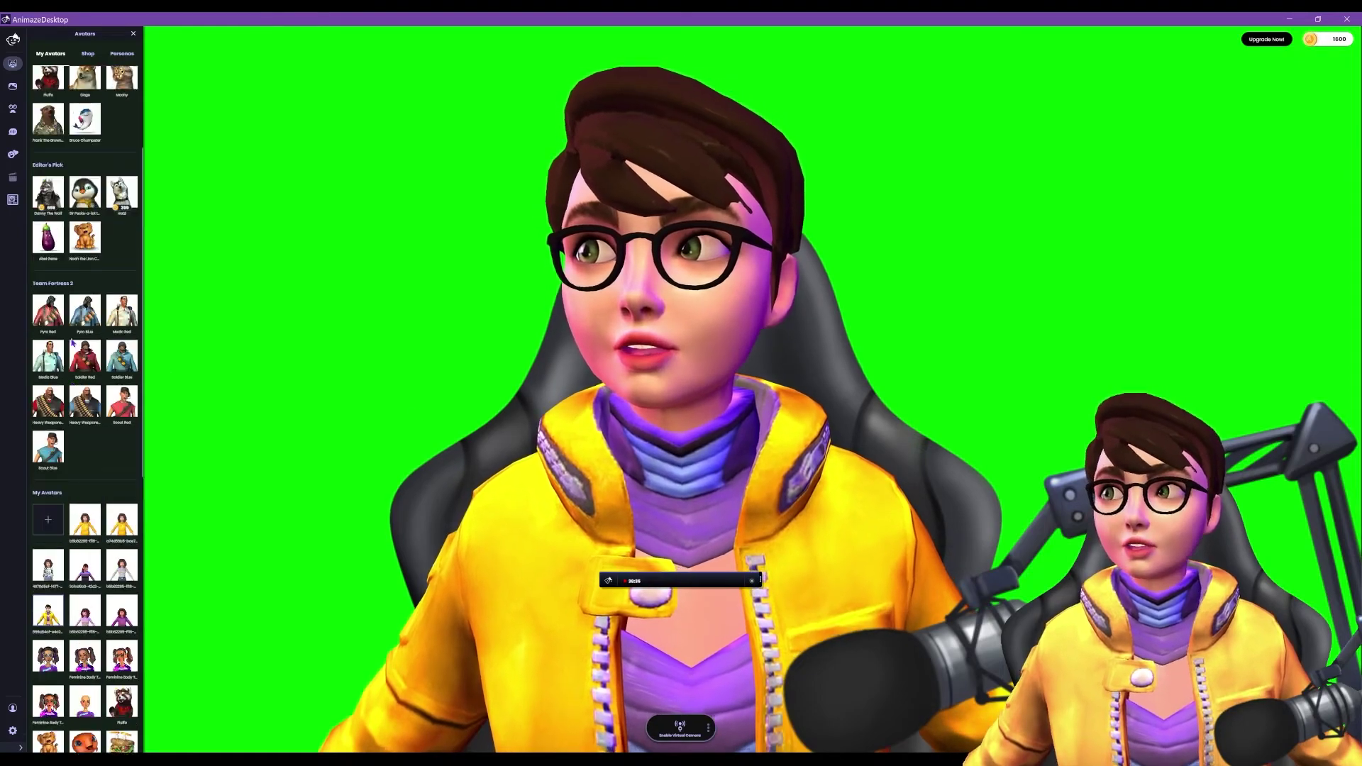
scroll(71, 268, down, 5)
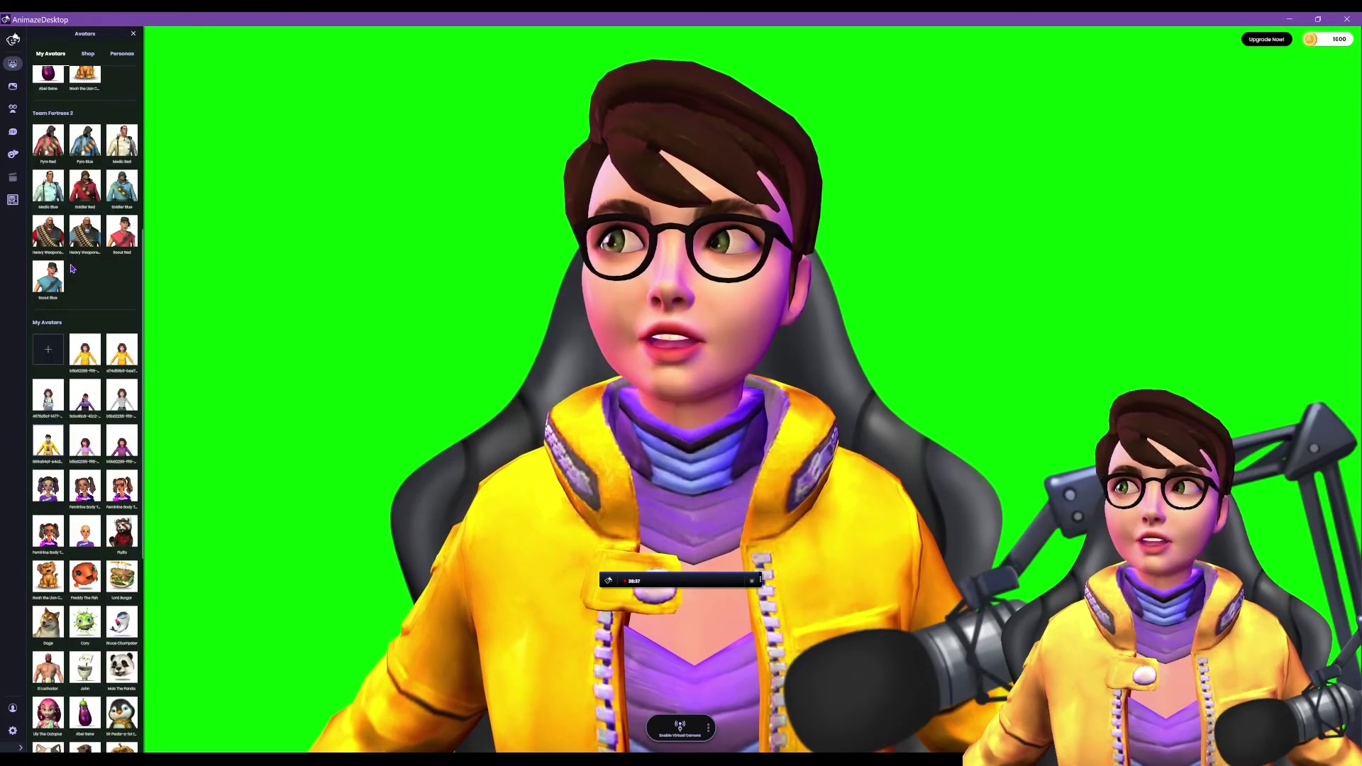
click(51, 405)
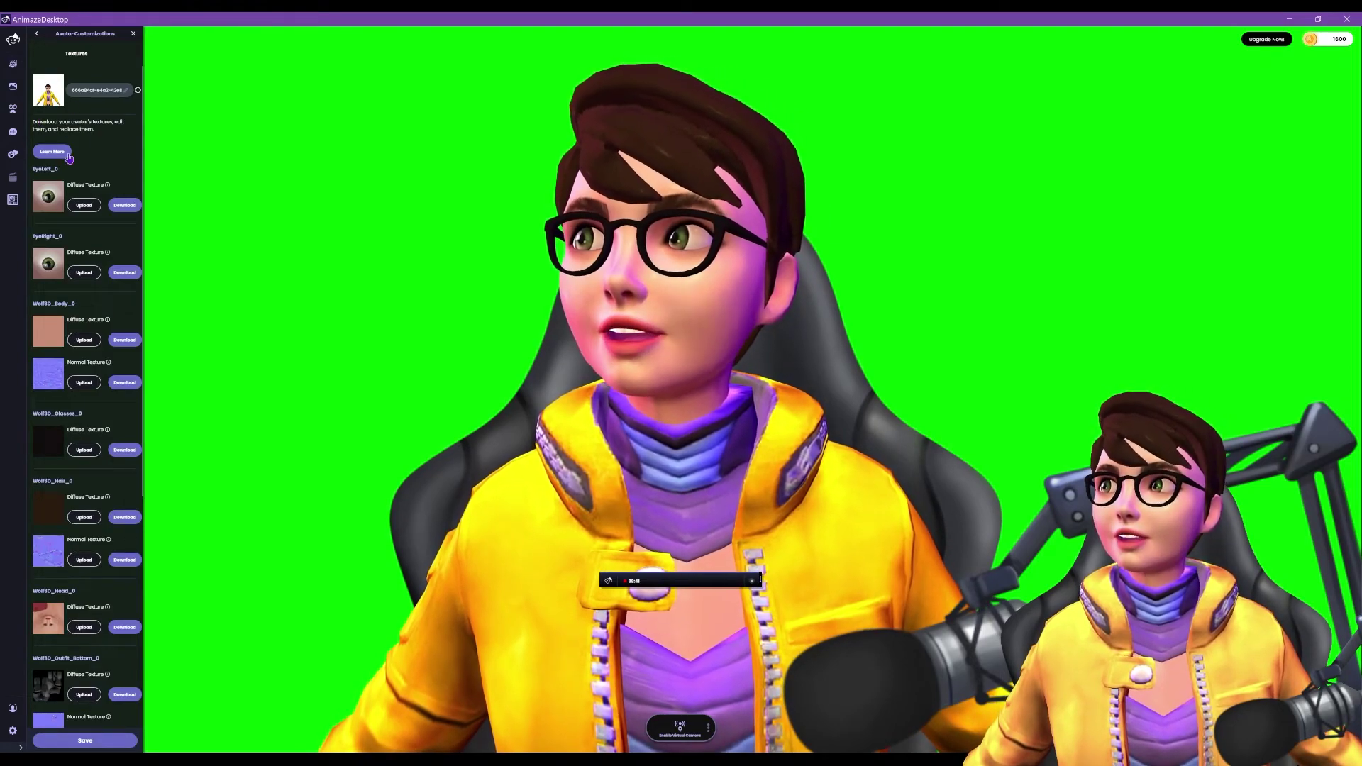
scroll(116, 387, down, 5)
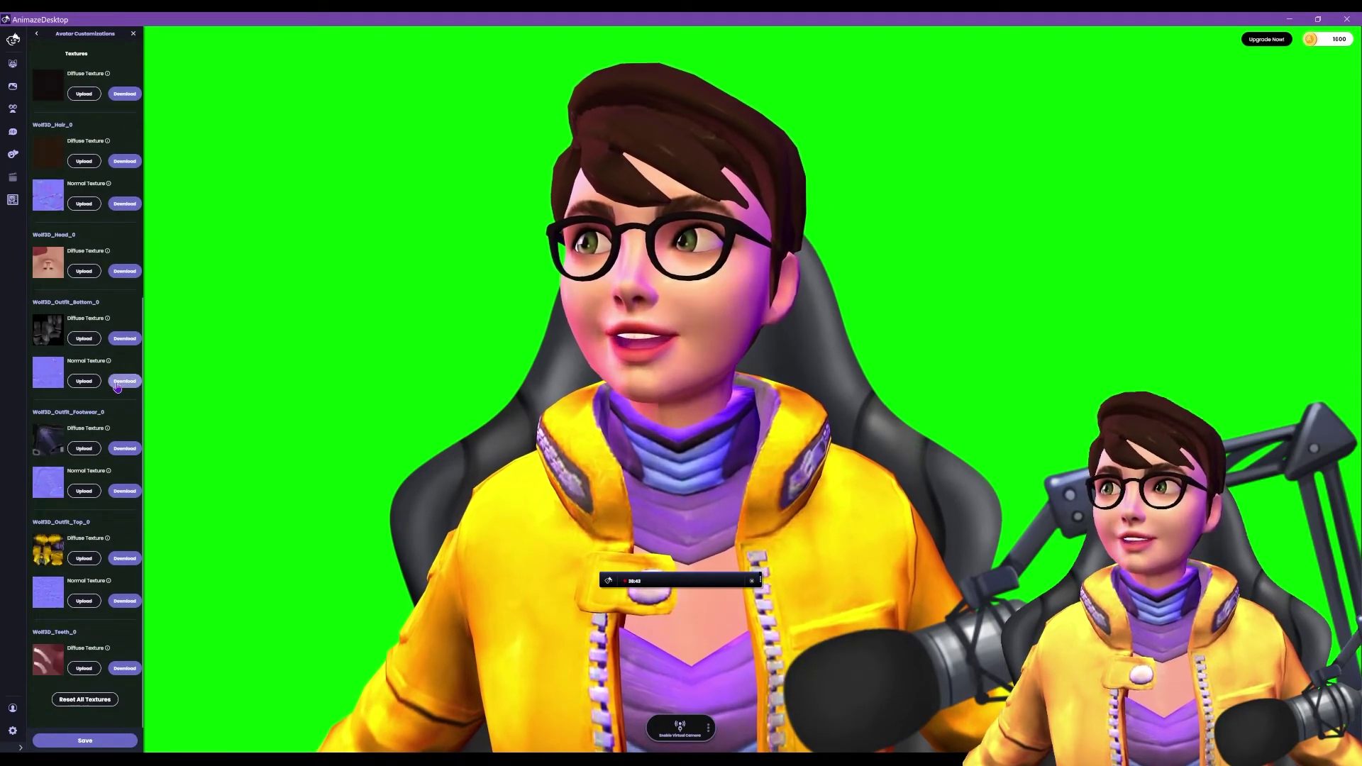
scroll(85, 340, up, 1)
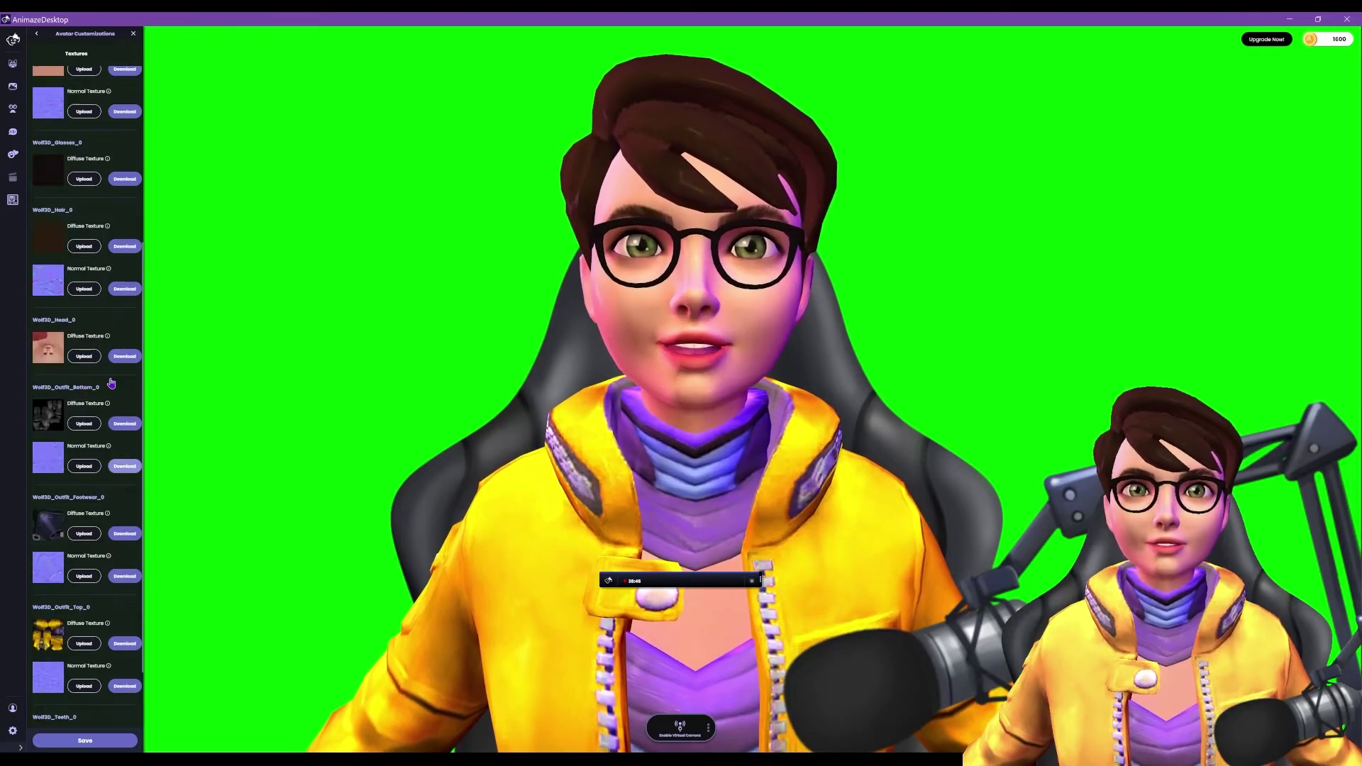